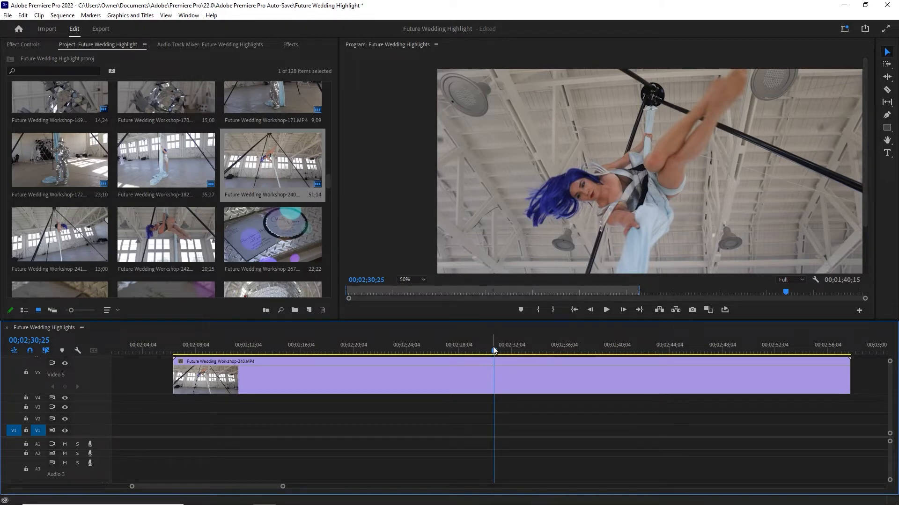
# Play the Future Wedding Workshop-240.MP4 clip on V5 from near its start to review its motion, and select it
pyautogui.moveTo(495, 353); pyautogui.dragTo(196, 351)
pyautogui.press('space')
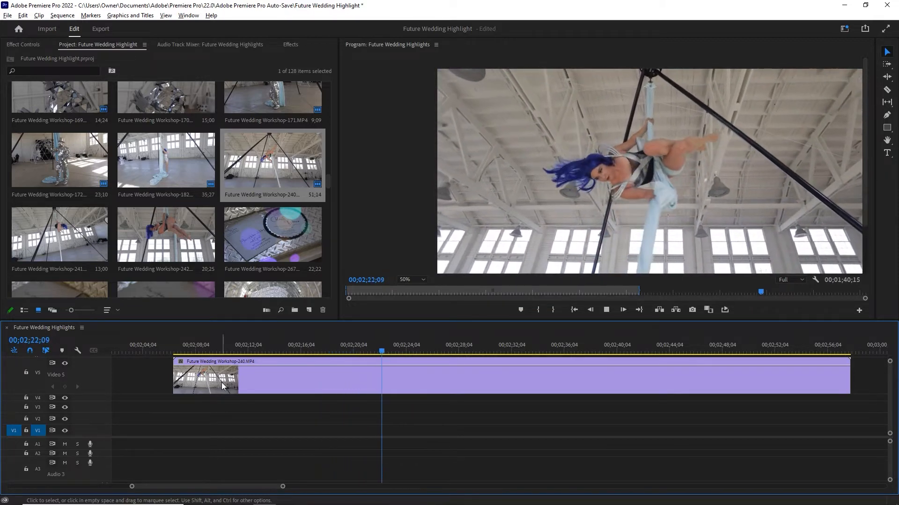
pyautogui.click(221, 383)
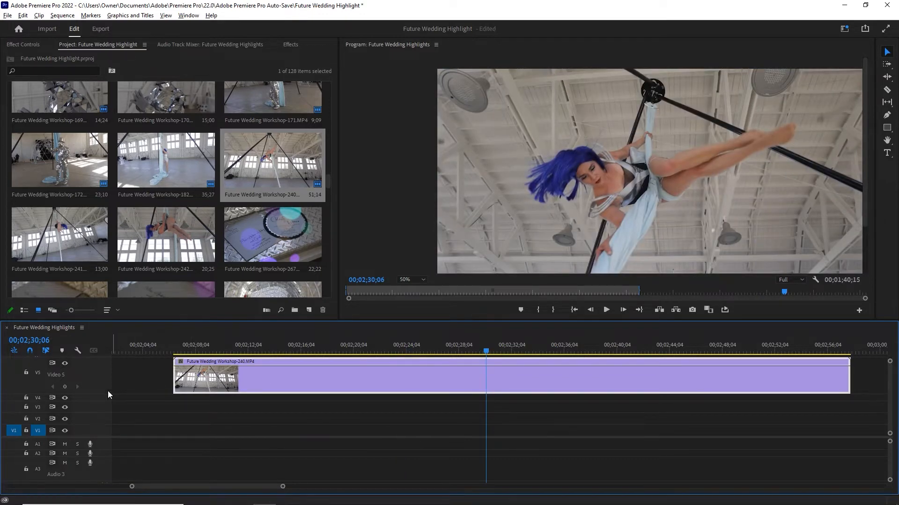
# Increase the height of the Video 5 track so the clip's keyframe line has more room
pyautogui.moveTo(96, 395)
pyautogui.mouseDown()
pyautogui.moveTo(99, 369)
pyautogui.moveTo(104, 390)
pyautogui.mouseUp()
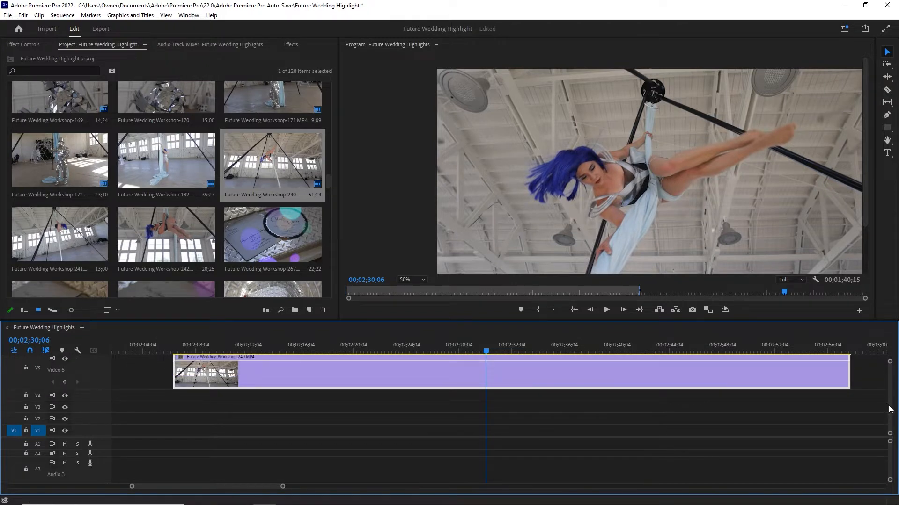
pyautogui.scroll(3, 885, 407)
pyautogui.moveTo(889, 405); pyautogui.dragTo(890, 406)
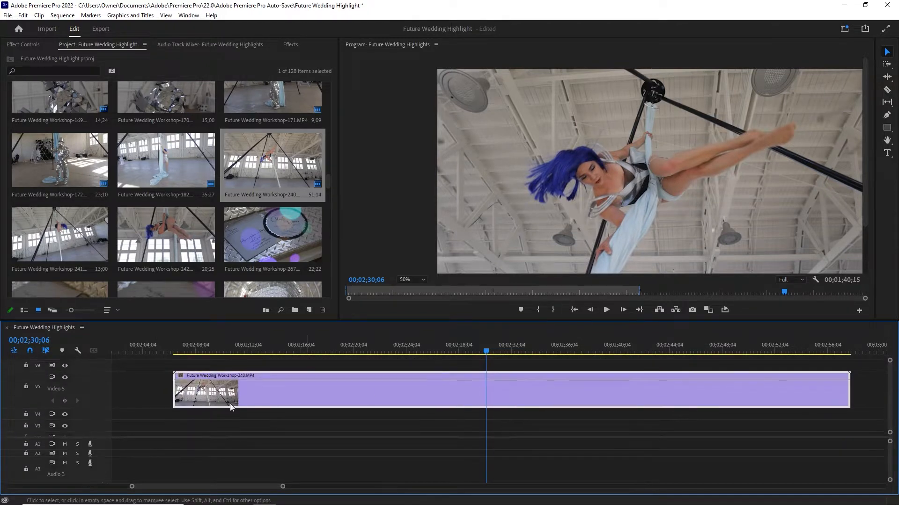
pyautogui.moveTo(104, 408); pyautogui.dragTo(106, 422)
pyautogui.moveTo(89, 373); pyautogui.dragTo(89, 366)
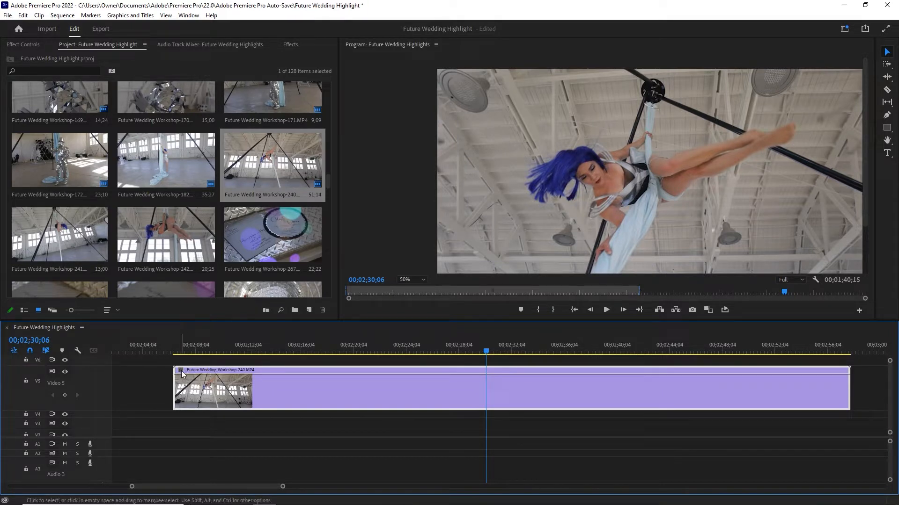
# Switch the V5 clip's keyframe line to Time Remapping Speed
pyautogui.click(182, 372)
pyautogui.moveTo(215, 400)
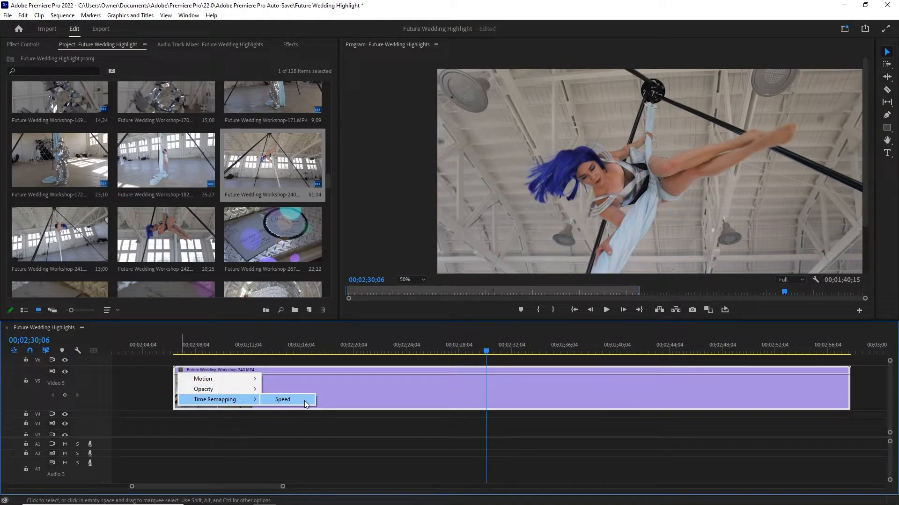
pyautogui.click(304, 400)
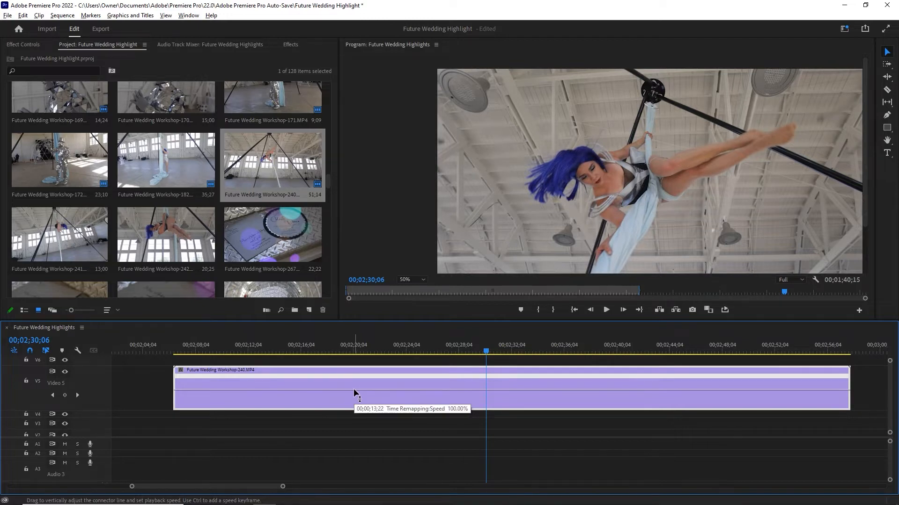
# Add speed keyframes with the Pen tool to the V5 clip at 00;02;22;01 and 00;02;29;15
pyautogui.press('p')
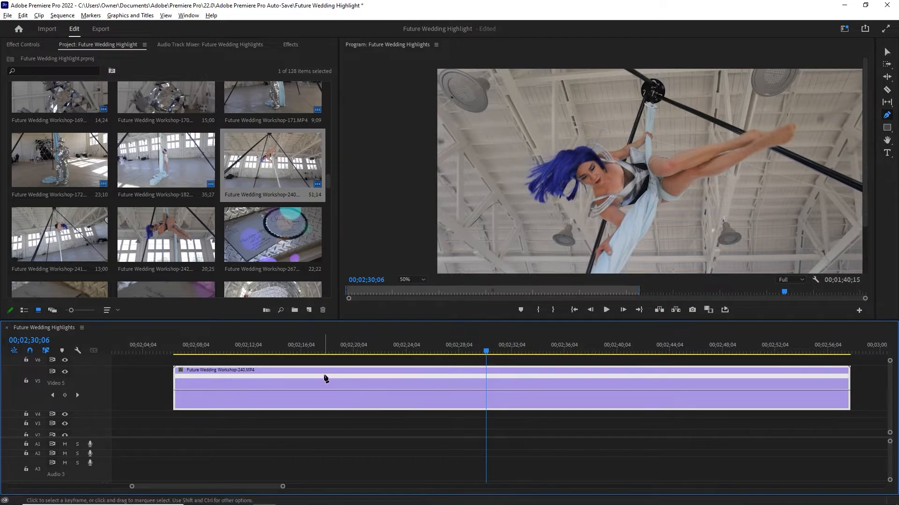
pyautogui.click(321, 351)
pyautogui.click(322, 345)
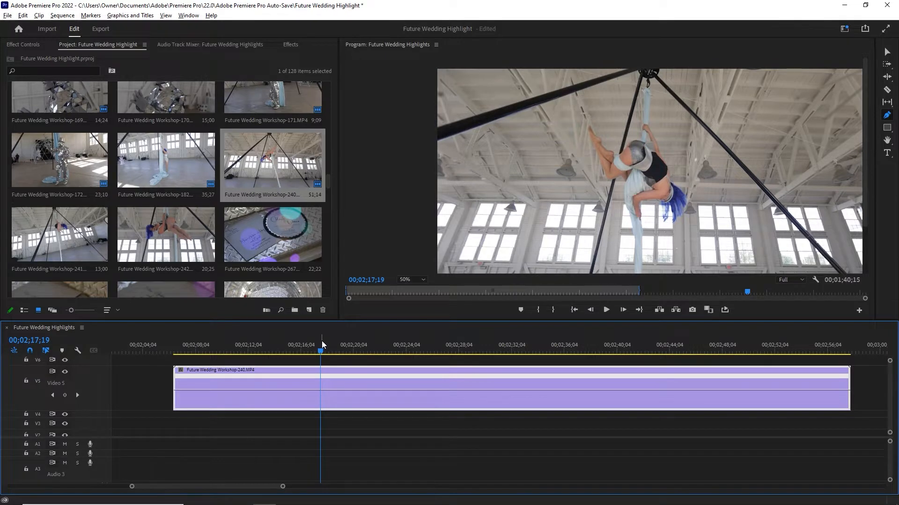
pyautogui.moveTo(322, 345); pyautogui.dragTo(378, 349)
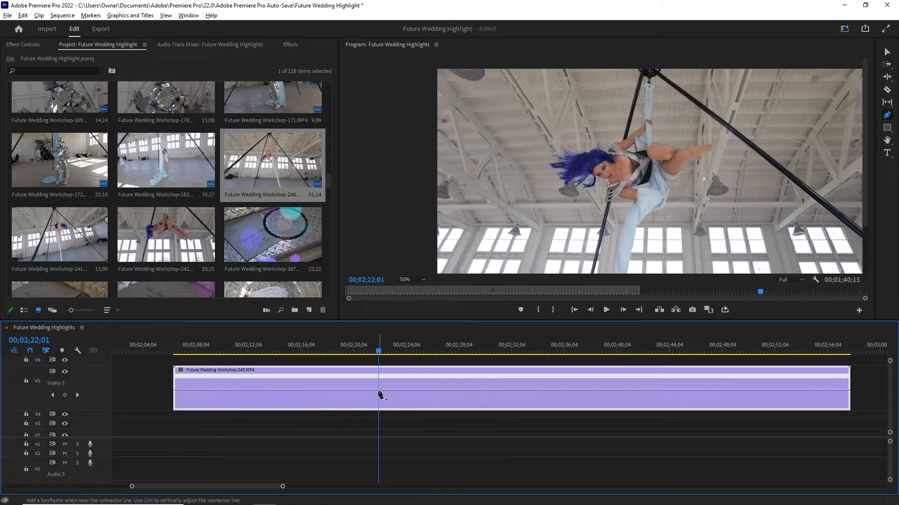
pyautogui.click(380, 394)
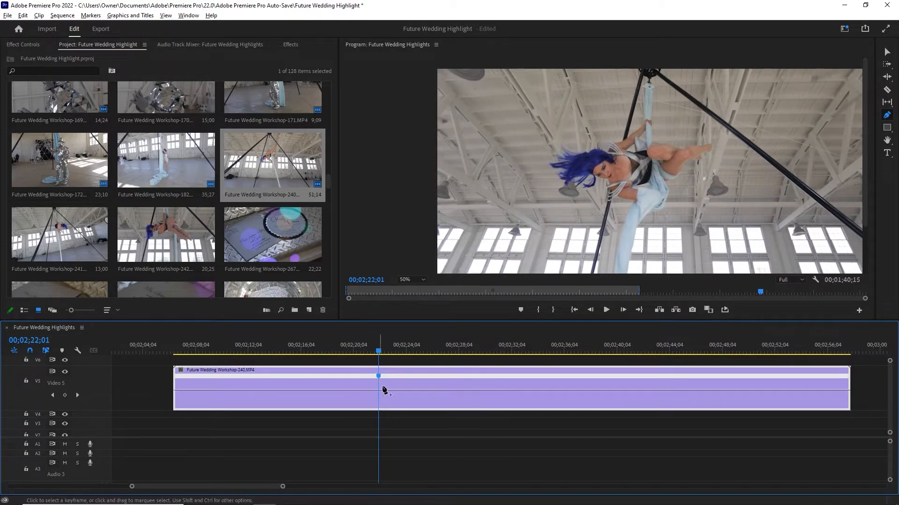
pyautogui.moveTo(385, 349); pyautogui.dragTo(480, 363)
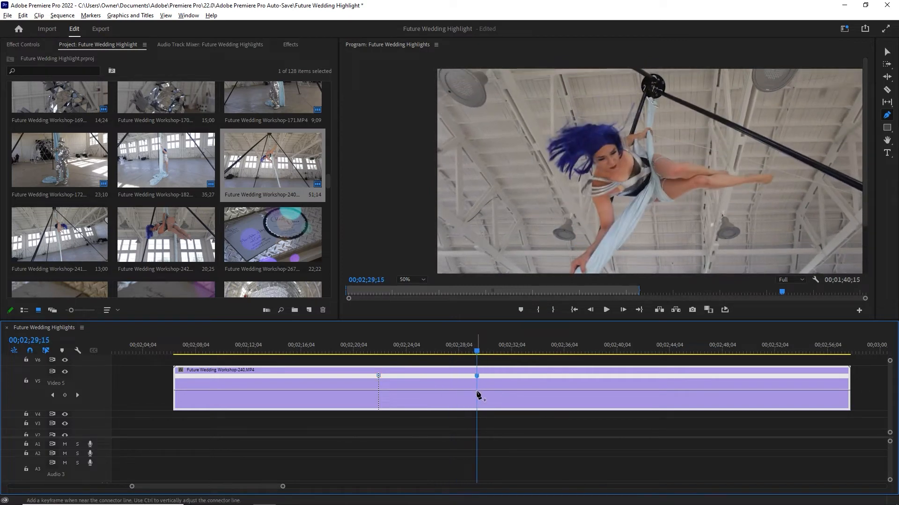
# Raise the speed of the clip section before the first keyframe to 401%
pyautogui.press('v')
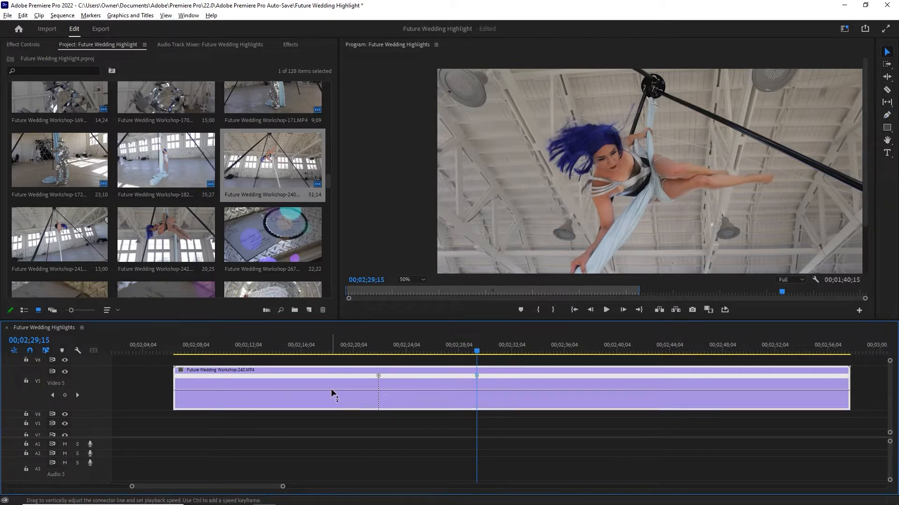
pyautogui.moveTo(330, 389); pyautogui.dragTo(330, 370)
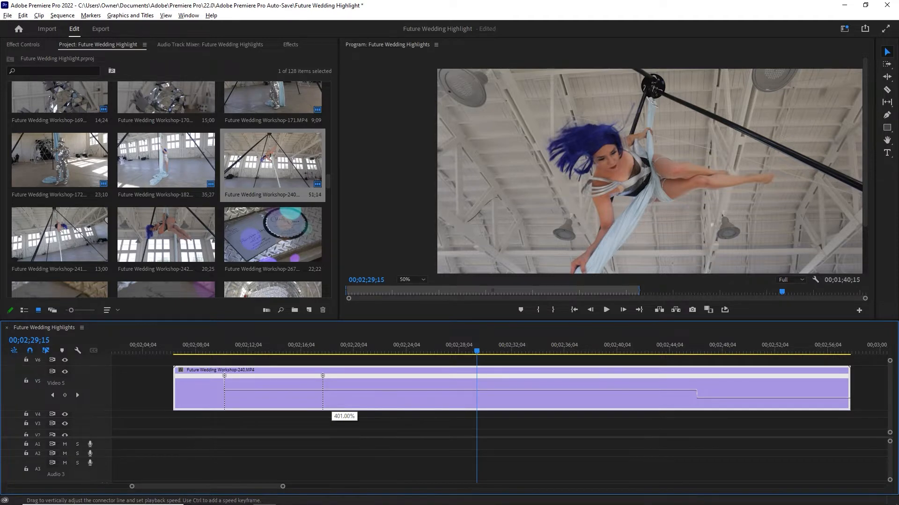
pyautogui.moveTo(331, 372); pyautogui.dragTo(330, 372)
# Play the clip from 00;02;07;03 and raise the speed of the section after the second keyframe
pyautogui.click(183, 349)
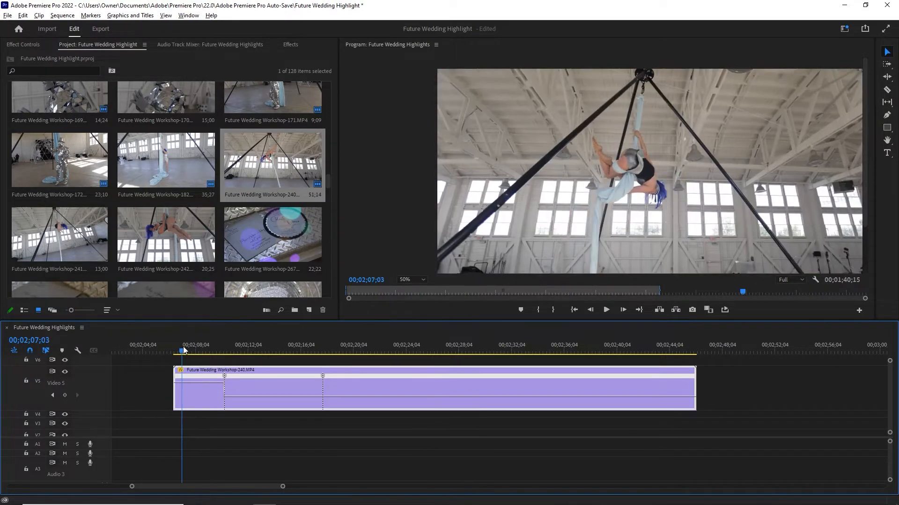
pyautogui.press('space')
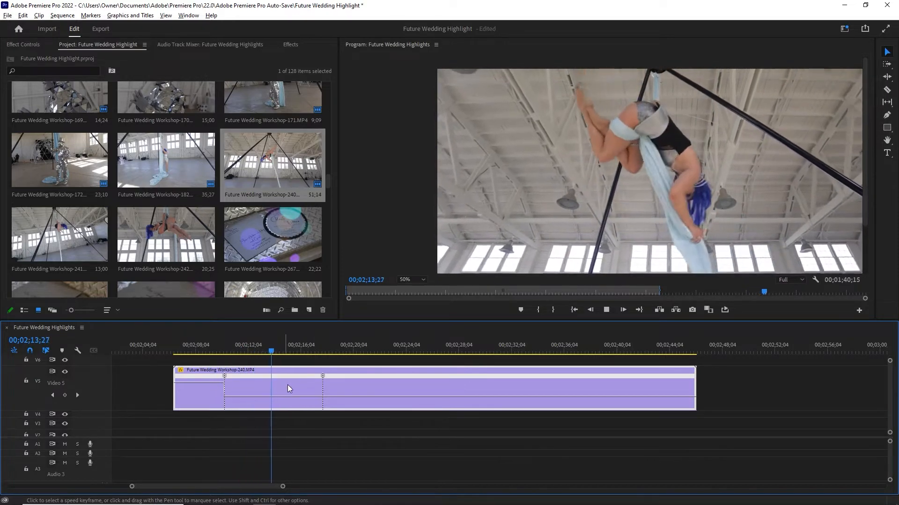
pyautogui.moveTo(339, 397); pyautogui.dragTo(350, 383)
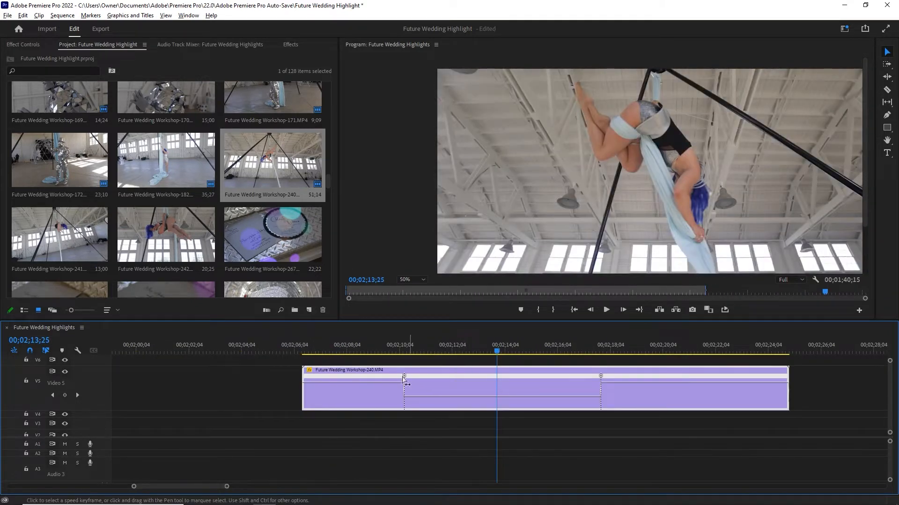
# Split the first speed keyframe at 00;02;10;10 to create a gradual ramp from fast to normal speed
pyautogui.click(406, 352)
pyautogui.scroll(5, 419, 372)
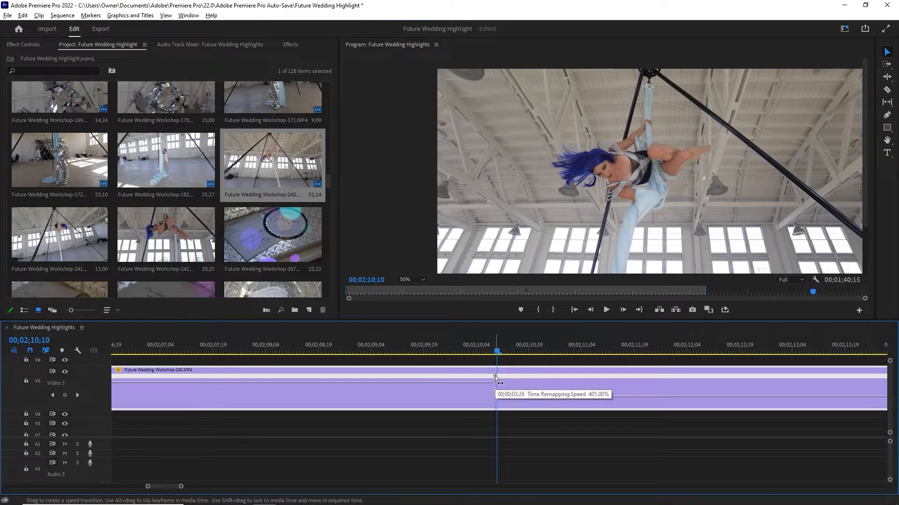
pyautogui.moveTo(496, 377); pyautogui.dragTo(544, 380)
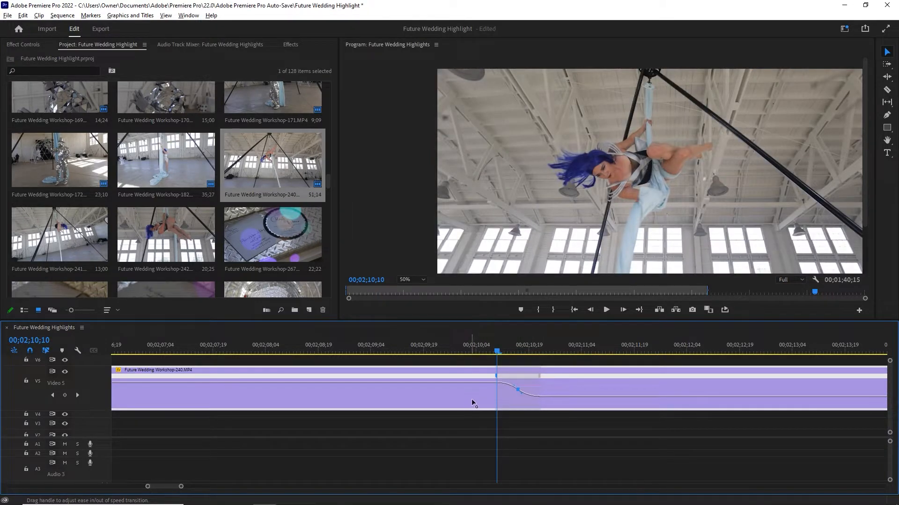
# Split the second speed keyframe into a gradual ramp back to fast speed, and play the transitions
pyautogui.scroll(-5, 576, 394)
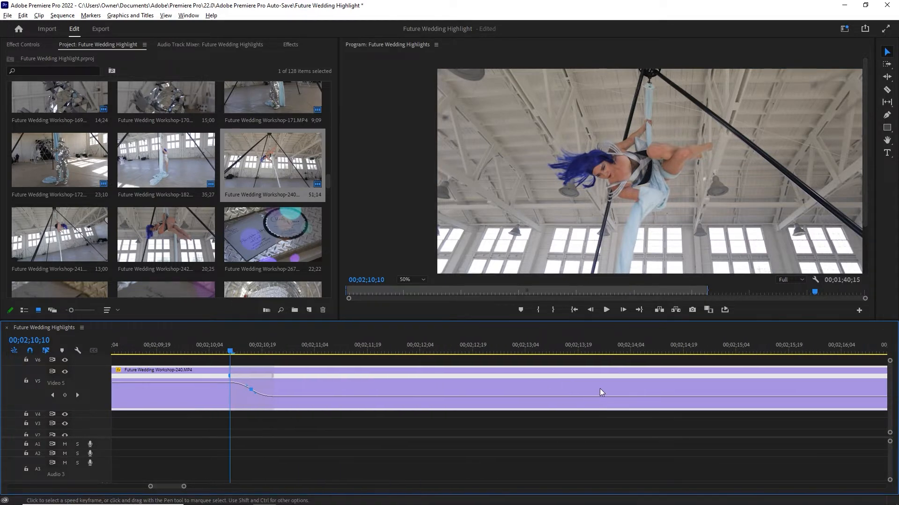
pyautogui.moveTo(778, 377); pyautogui.dragTo(856, 427)
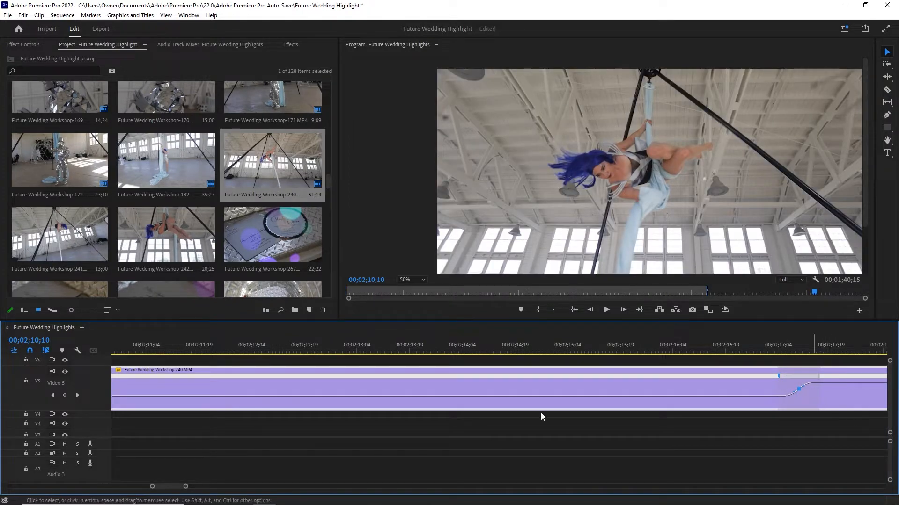
pyautogui.press('-')
pyautogui.moveTo(300, 350); pyautogui.dragTo(197, 351)
pyautogui.press('space')
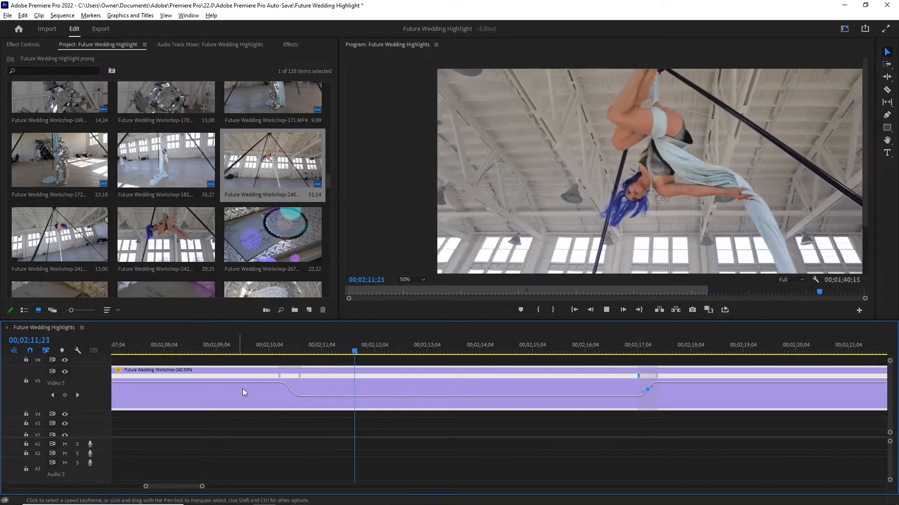
# Lengthen the ramps at both speed keyframes for smoother transitions, playing back the result of the first
pyautogui.press('space')
pyautogui.moveTo(279, 376); pyautogui.dragTo(246, 378)
pyautogui.press('space')
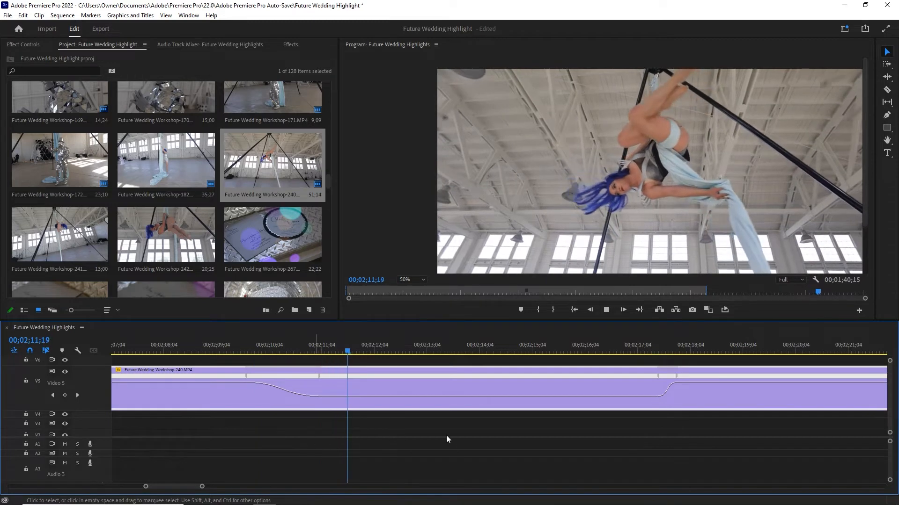
pyautogui.moveTo(679, 377); pyautogui.dragTo(787, 377)
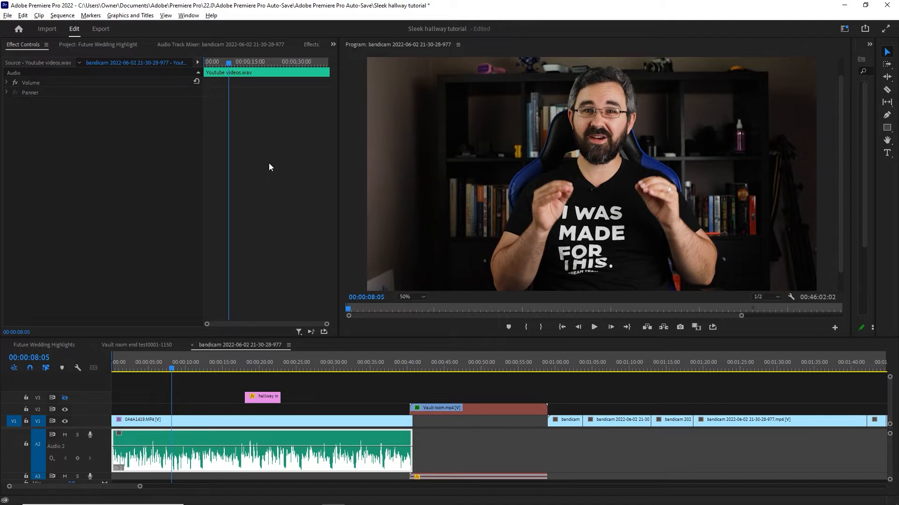
pyautogui.click(172, 444)
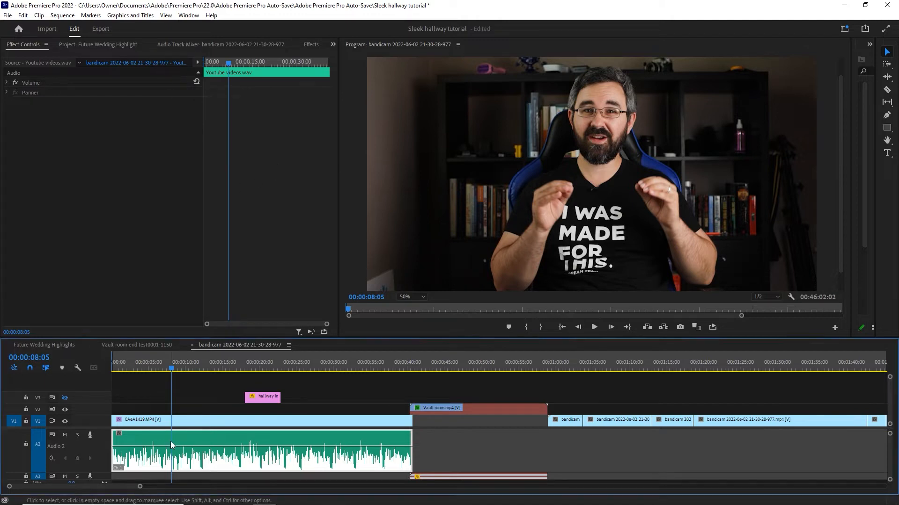
pyautogui.click(187, 16)
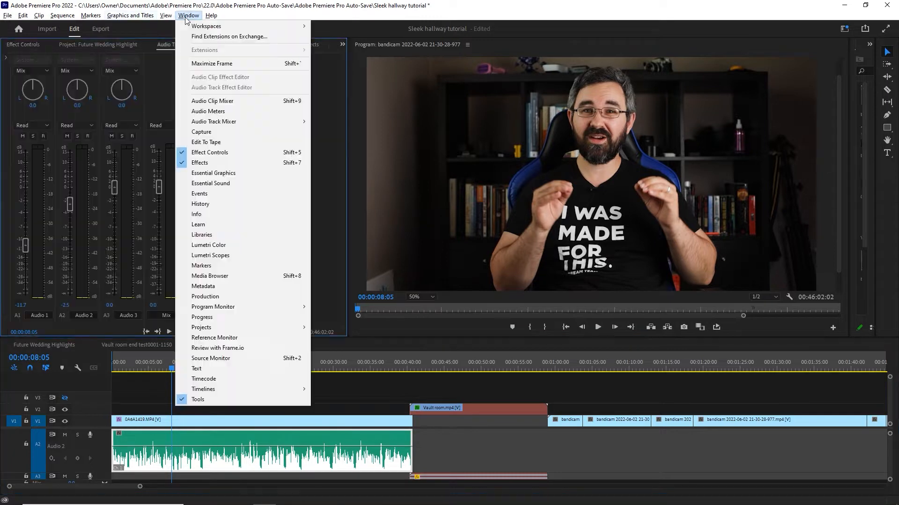
pyautogui.moveTo(262, 122)
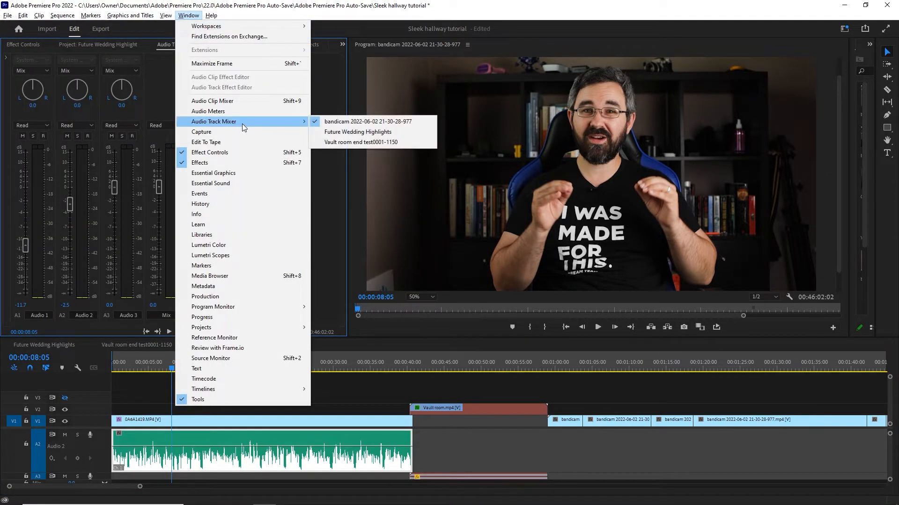
pyautogui.click(359, 123)
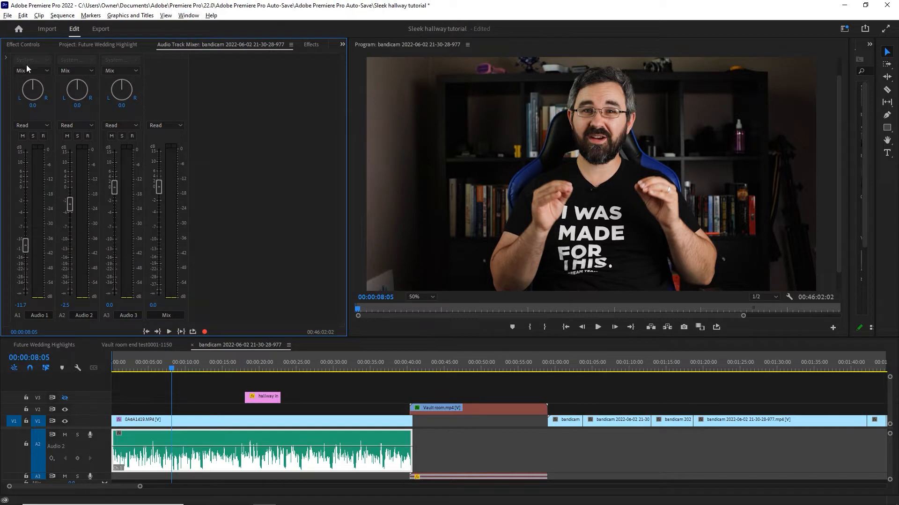
# Raise the Audio 2 track volume to 5.9 dB in the track mixer while playing the voice recording
pyautogui.click(141, 365)
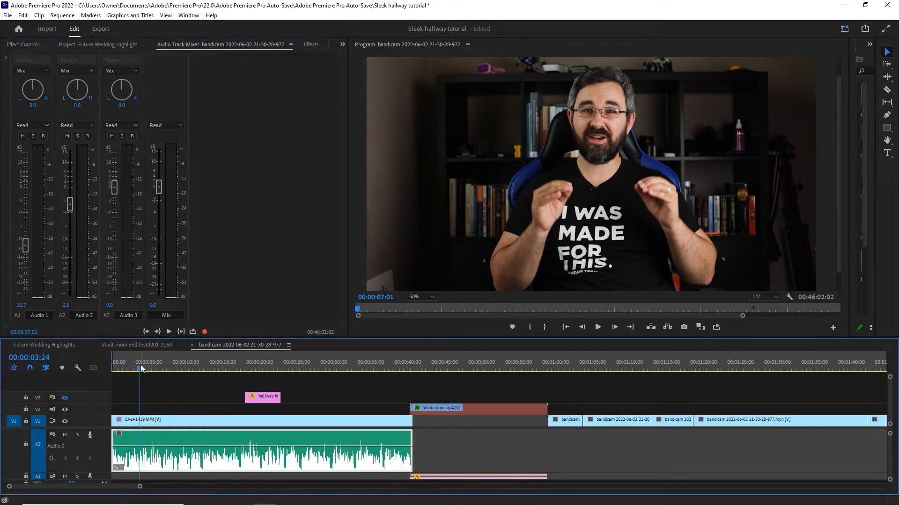
pyautogui.press('space')
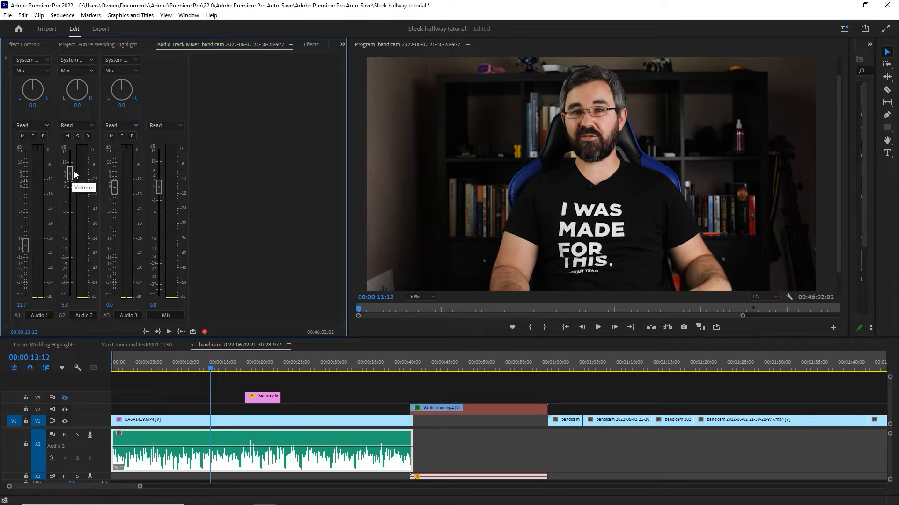
pyautogui.press('space')
pyautogui.moveTo(70, 174)
pyautogui.mouseDown()
pyautogui.moveTo(70, 165)
pyautogui.moveTo(70, 176)
pyautogui.mouseUp()
pyautogui.press('space')
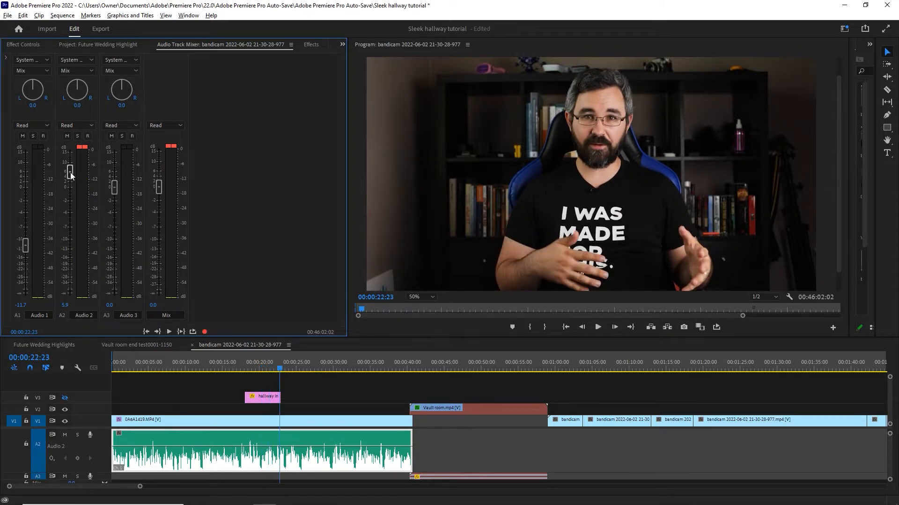
# Show the mixer's track effects and add a Parametric Equalizer to the Audio 2 track
pyautogui.click(6, 59)
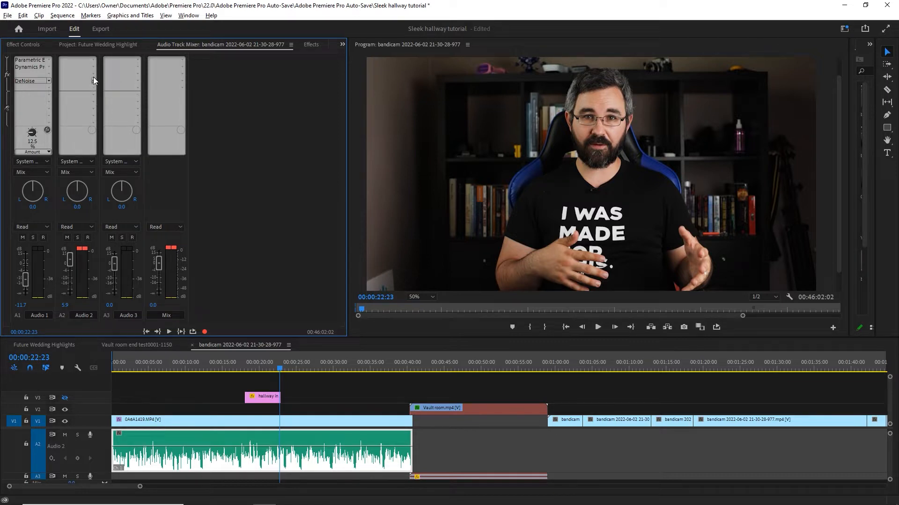
pyautogui.click(94, 58)
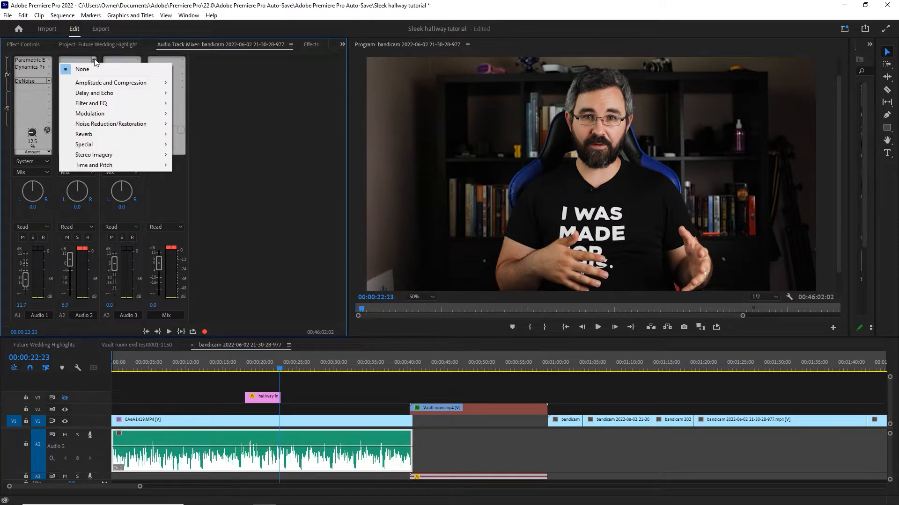
pyautogui.moveTo(109, 106)
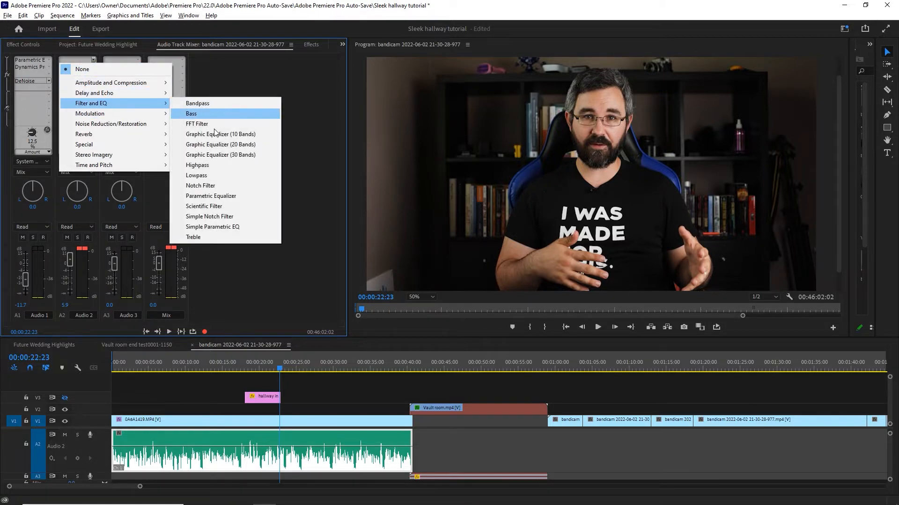
pyautogui.click(229, 197)
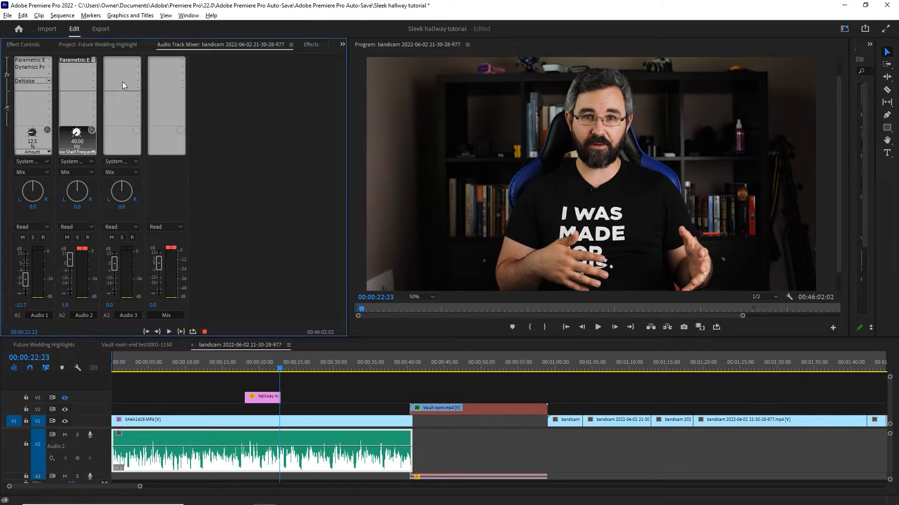
# Enable the 24dB/Oct high-pass filter in the Audio 2 Parametric Equalizer and set its cutoff to about 81 Hz
pyautogui.doubleClick(80, 59)
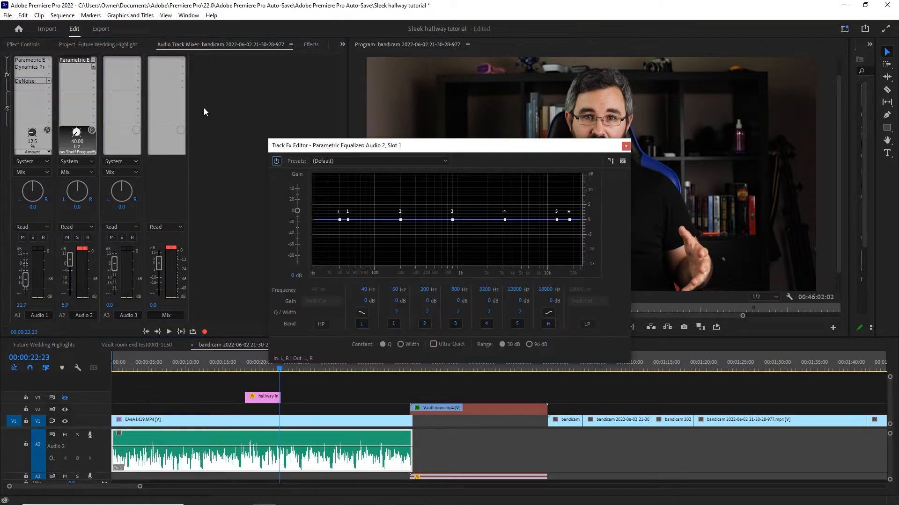
pyautogui.click(322, 322)
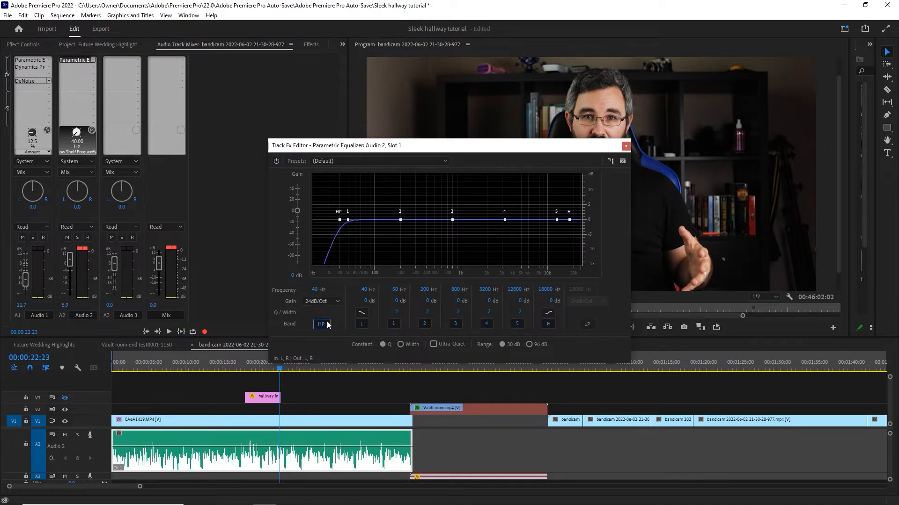
pyautogui.moveTo(344, 224); pyautogui.dragTo(366, 220)
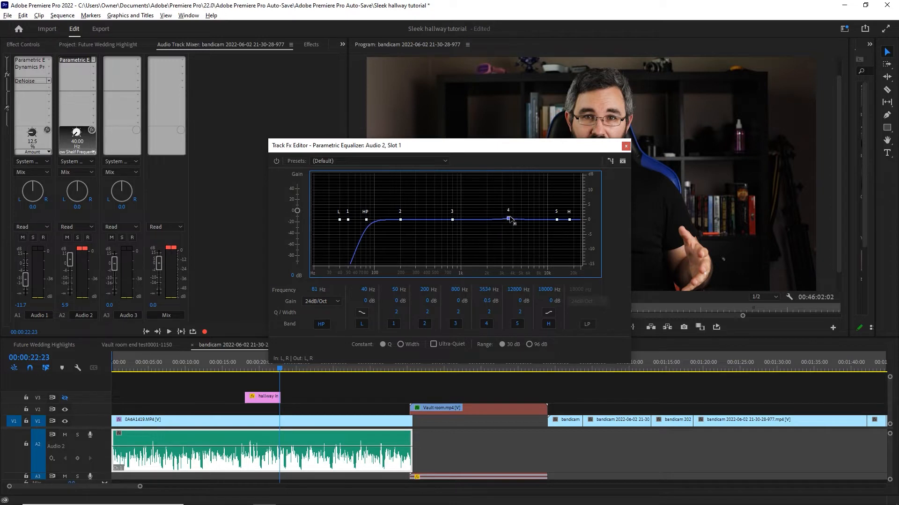
# Boost equalizer band 4 by about 3 dB near 3900 Hz and the high shelf by about 5 dB near 8000 Hz
pyautogui.moveTo(505, 219); pyautogui.dragTo(511, 210)
pyautogui.moveTo(568, 218); pyautogui.dragTo(527, 214)
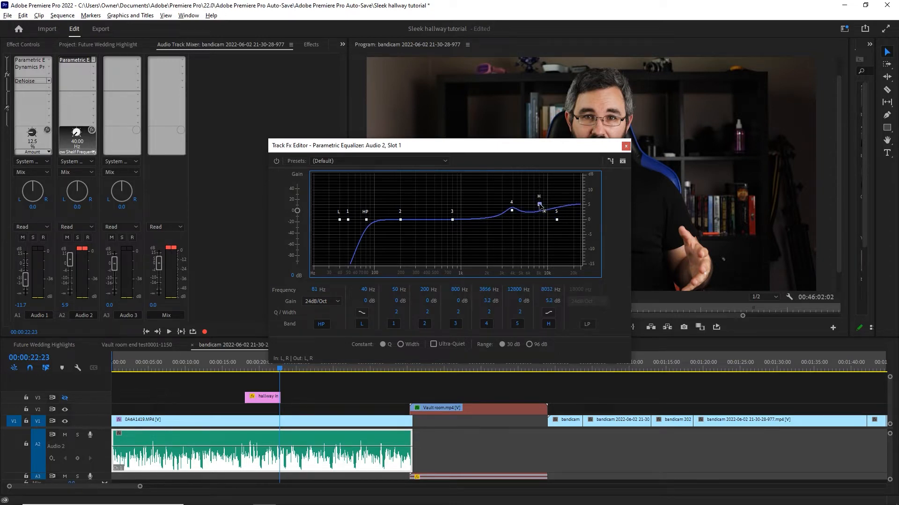
pyautogui.click(184, 94)
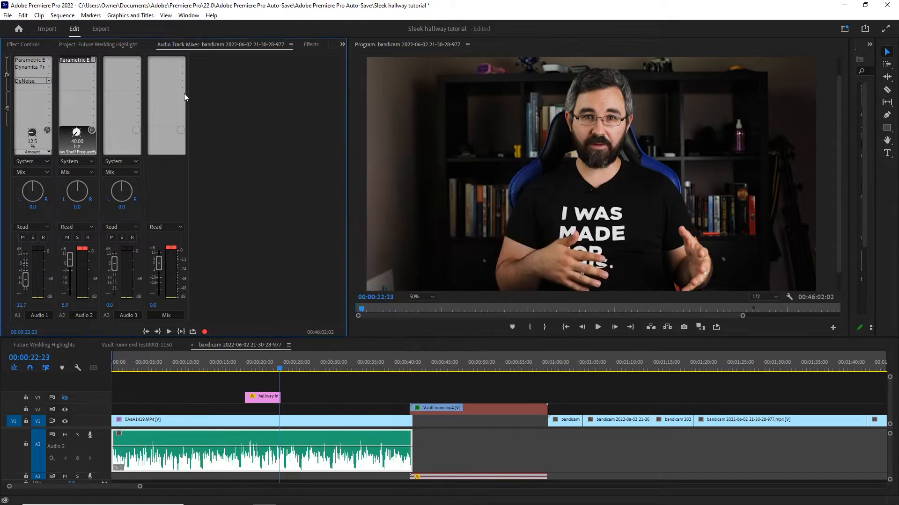
# Add a DeNoise effect to the Audio 2 track below the equalizer and lower its noise reduction amount
pyautogui.click(94, 66)
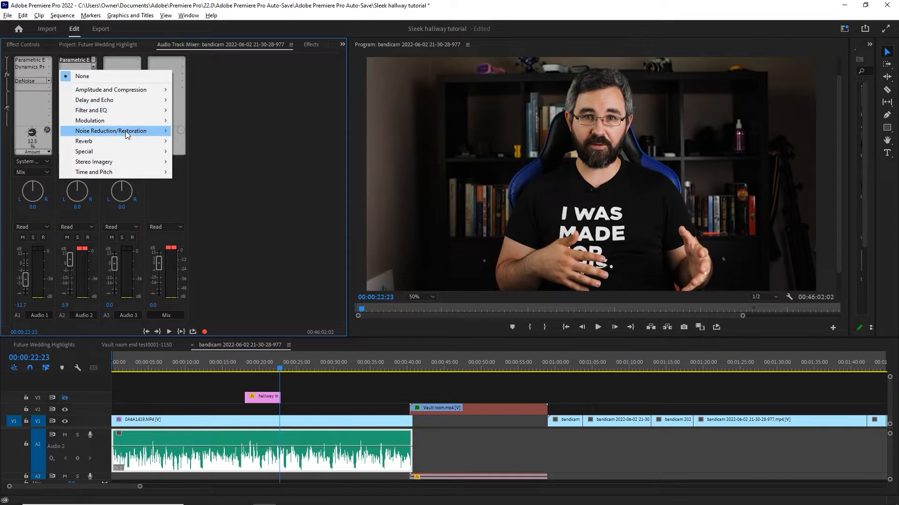
pyautogui.moveTo(130, 132)
pyautogui.click(217, 153)
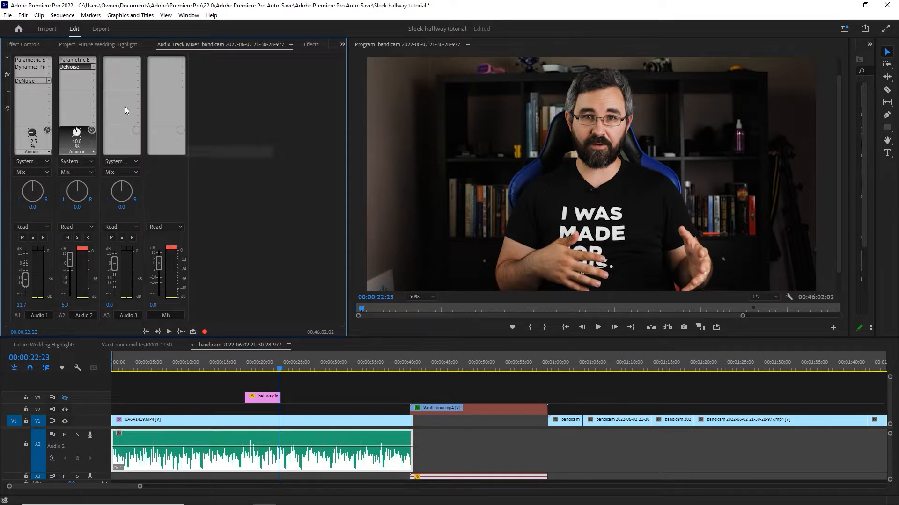
pyautogui.doubleClick(80, 67)
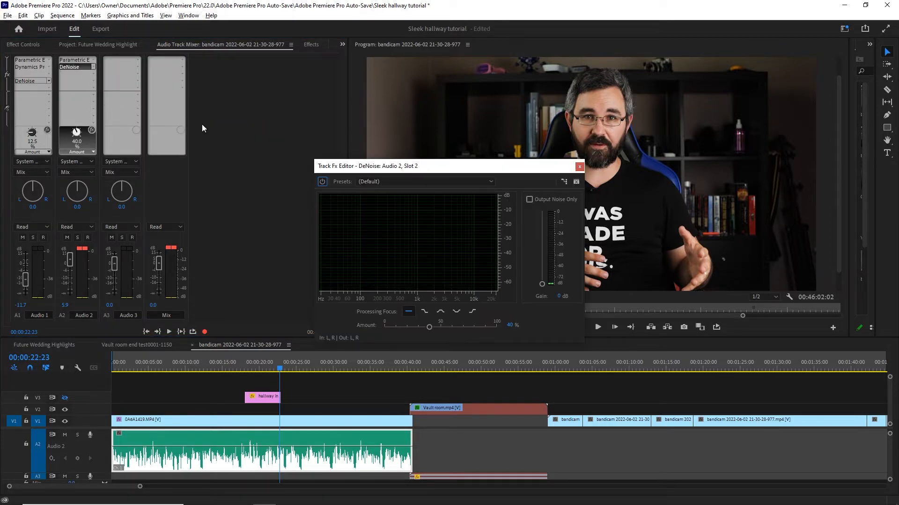
pyautogui.click(407, 327)
pyautogui.click(579, 167)
# Add Dynamics Processing to the Audio 2 track below DeNoise and enable spline curves for its graph
pyautogui.click(77, 73)
pyautogui.moveTo(111, 97)
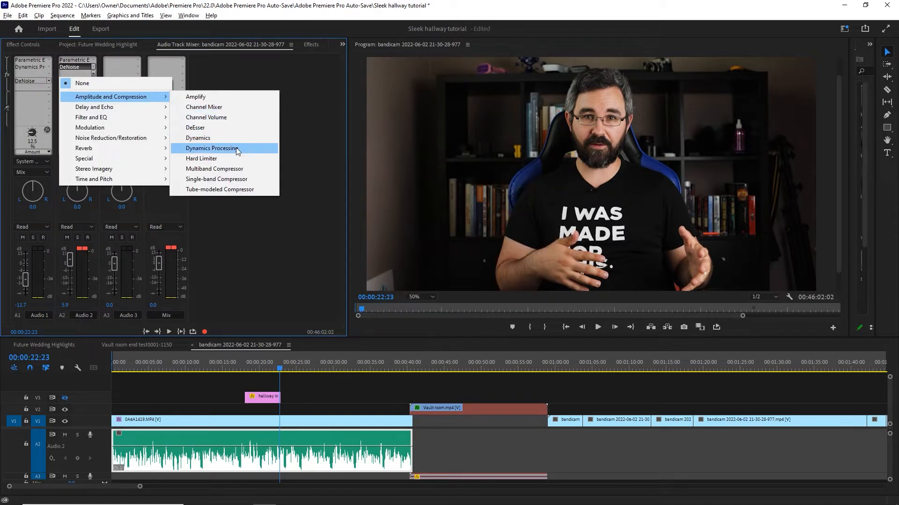
pyautogui.click(212, 148)
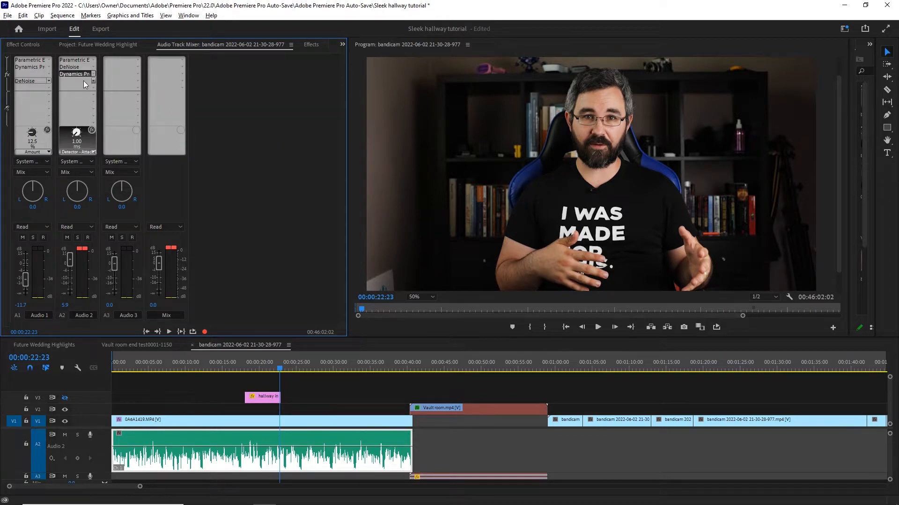
pyautogui.doubleClick(78, 72)
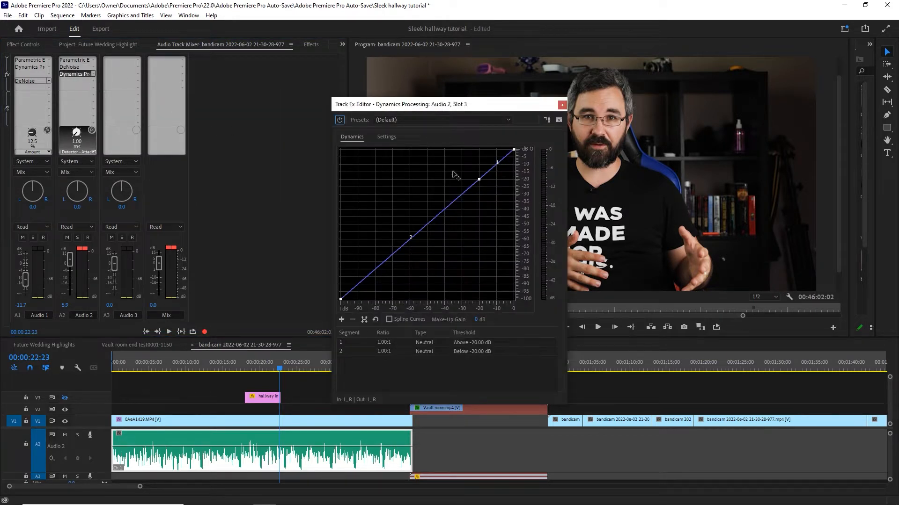
pyautogui.click(392, 320)
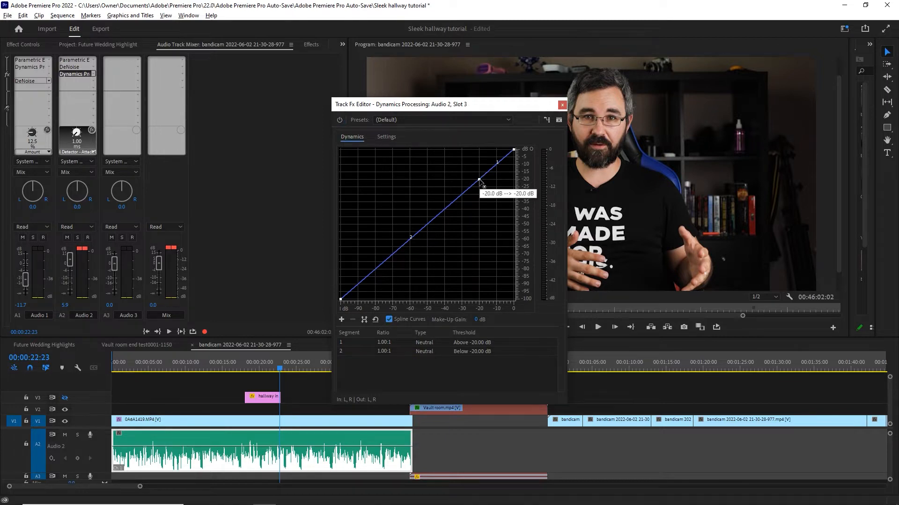
# Shape the dynamics curve with a raised upper point compressing above about -18 dB and a neutral lower point at about -65 dB
pyautogui.moveTo(479, 179); pyautogui.dragTo(481, 161)
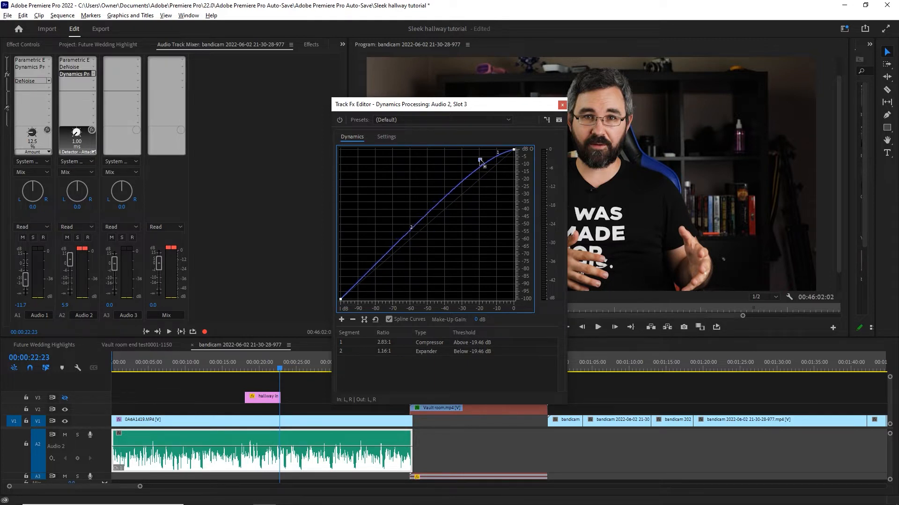
pyautogui.click(396, 245)
pyautogui.moveTo(397, 245); pyautogui.dragTo(401, 246)
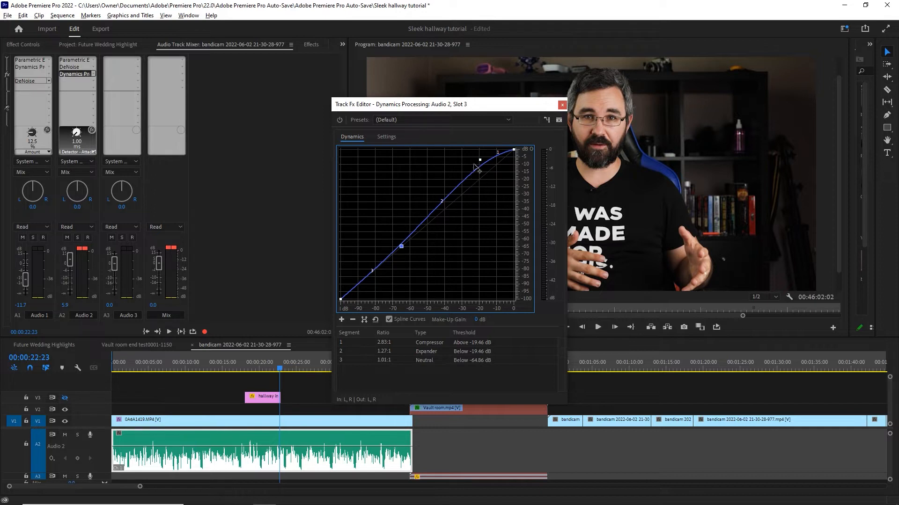
pyautogui.moveTo(481, 162); pyautogui.dragTo(476, 160)
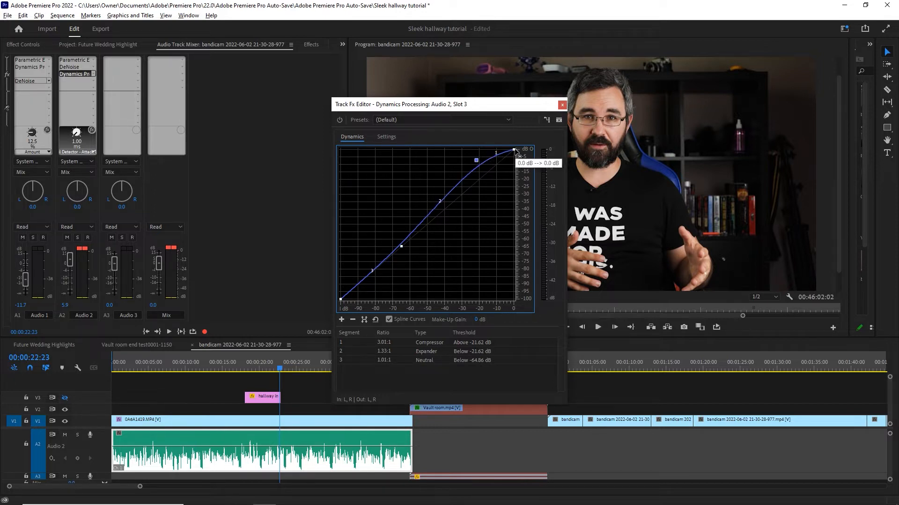
pyautogui.moveTo(513, 150); pyautogui.dragTo(466, 160)
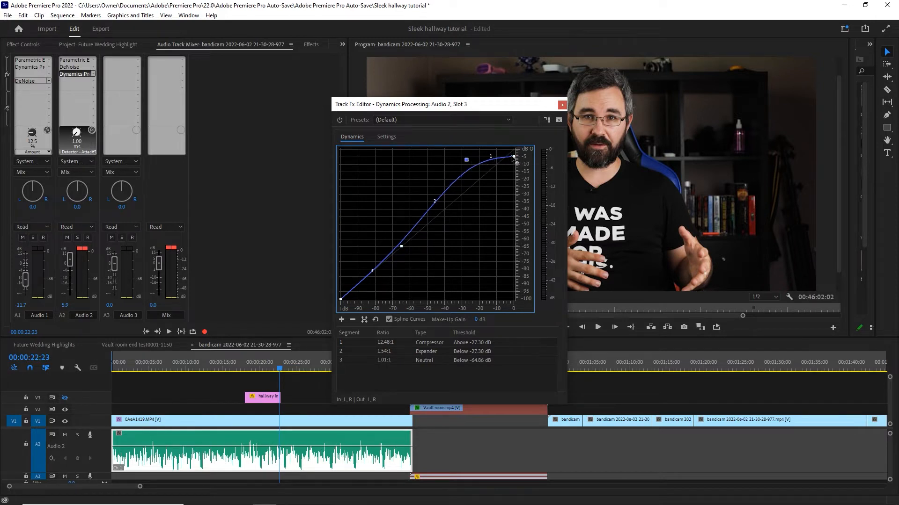
pyautogui.moveTo(513, 156); pyautogui.dragTo(484, 161)
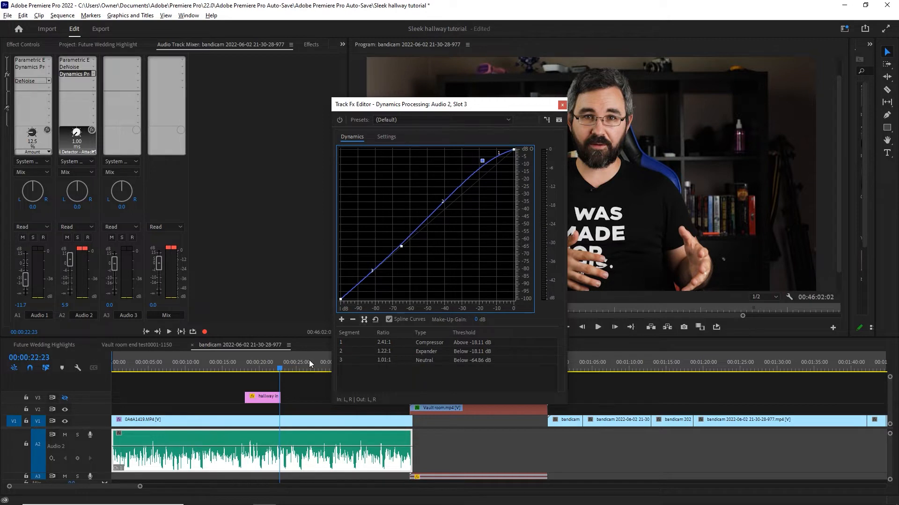
# Play the voice recording from about 7 seconds and move the curve's upper point to about -20.3 dB in, -5.9 dB out
pyautogui.moveTo(178, 369); pyautogui.dragTo(167, 369)
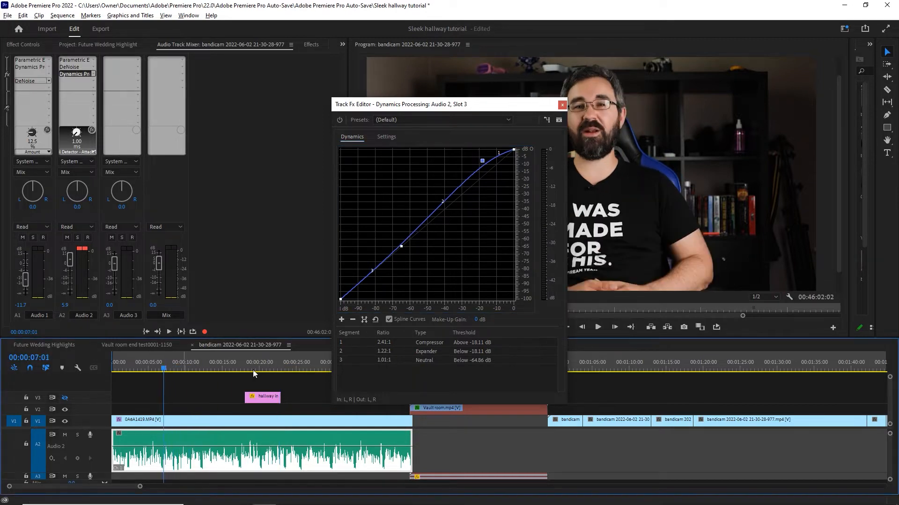
pyautogui.press('space')
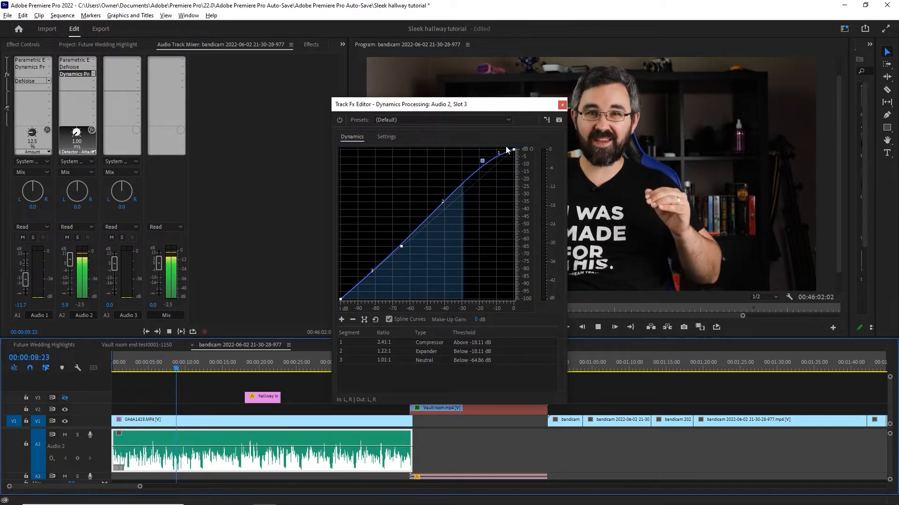
pyautogui.moveTo(482, 161); pyautogui.dragTo(483, 166)
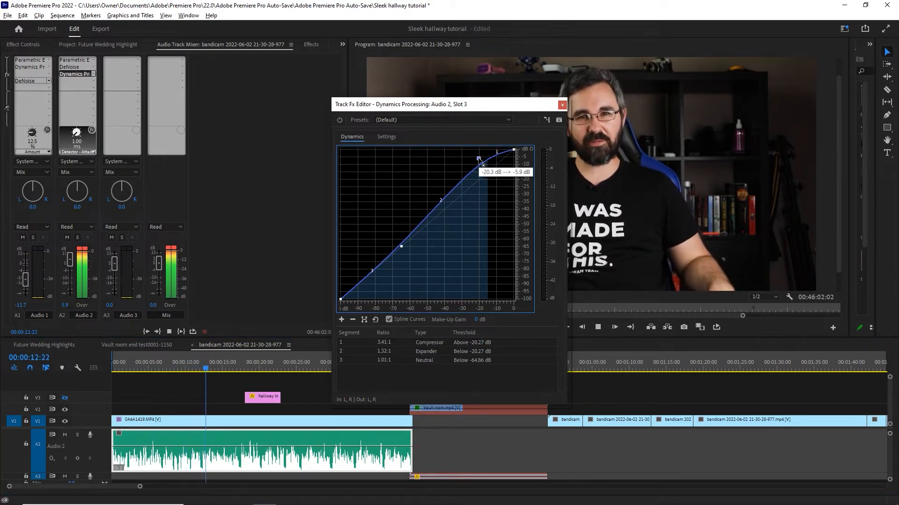
# Hide the mixer's track effects and lower the Audio 2 track volume to 0.2 dB while playing the voice recording
pyautogui.click(7, 58)
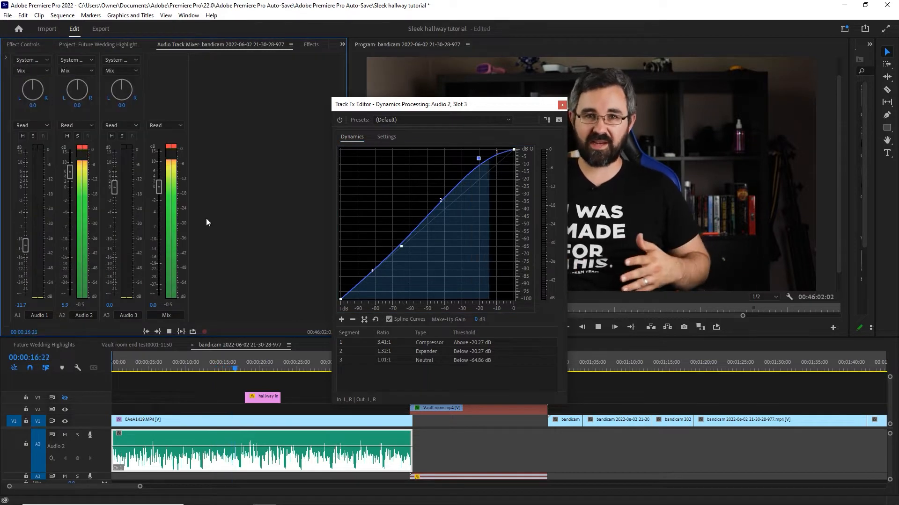
pyautogui.press('space')
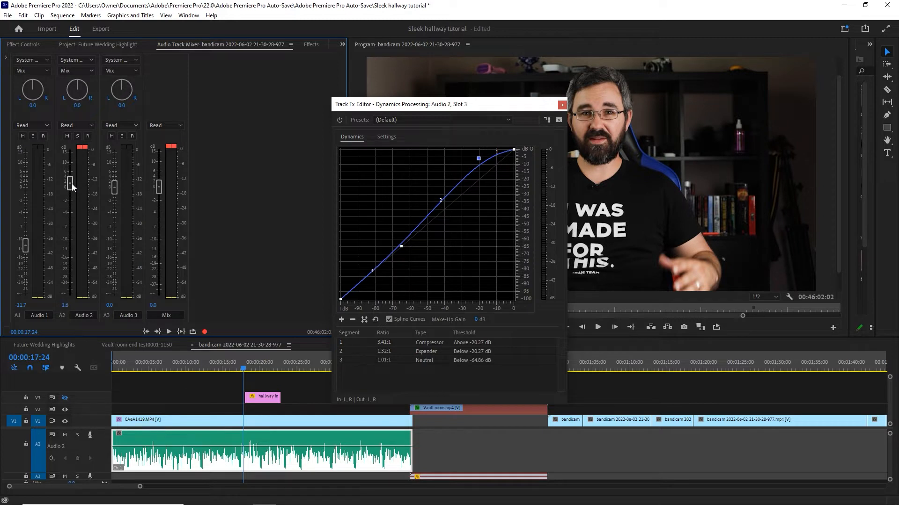
pyautogui.press('space')
pyautogui.moveTo(72, 184); pyautogui.dragTo(71, 187)
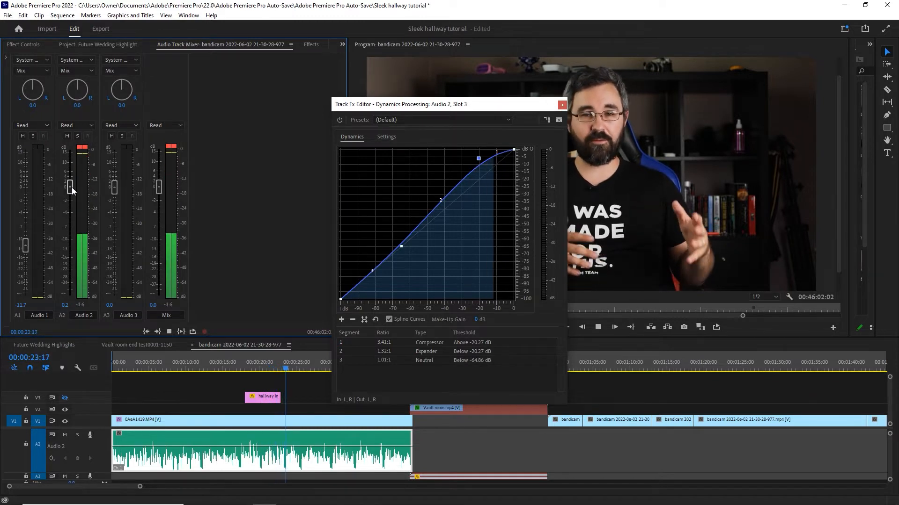
pyautogui.press('space')
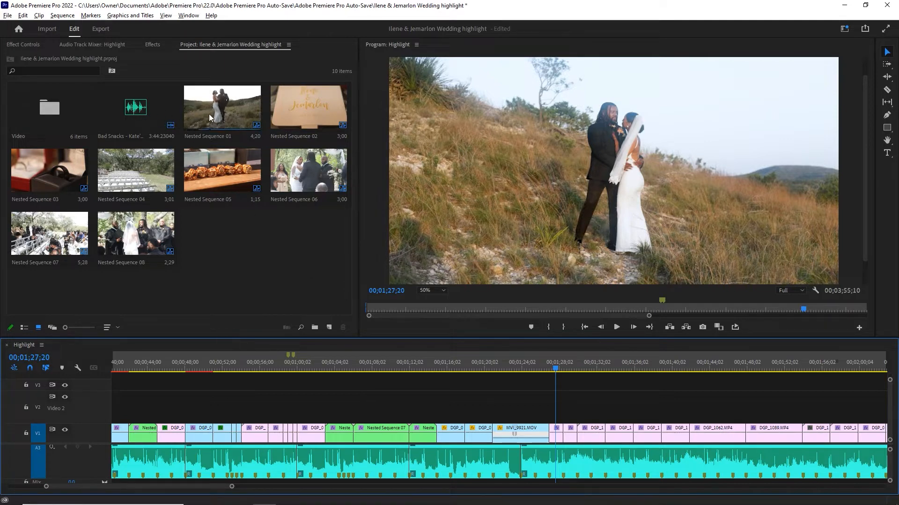
# Open the Video bin of the wedding highlight project and look over its prep, details, ceremony, portraits and reception bins
pyautogui.click(156, 113)
pyautogui.click(200, 105)
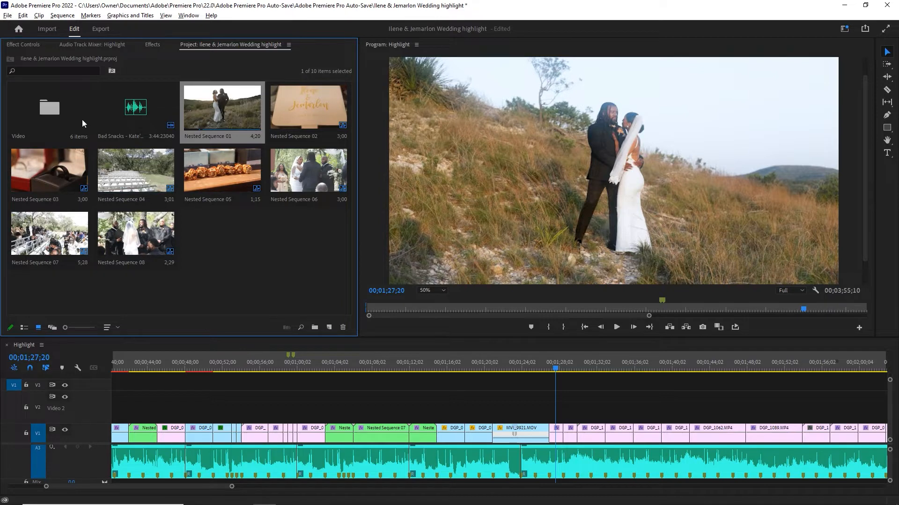
pyautogui.click(58, 110)
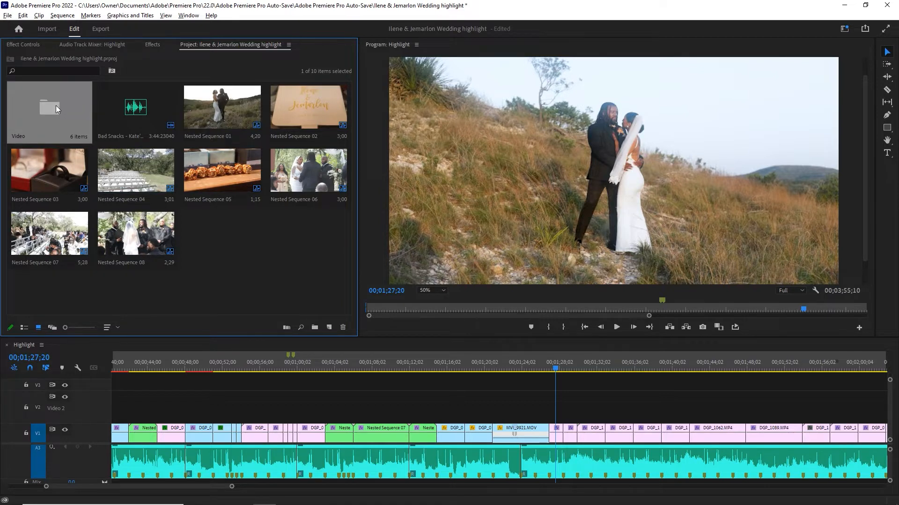
pyautogui.doubleClick(56, 108)
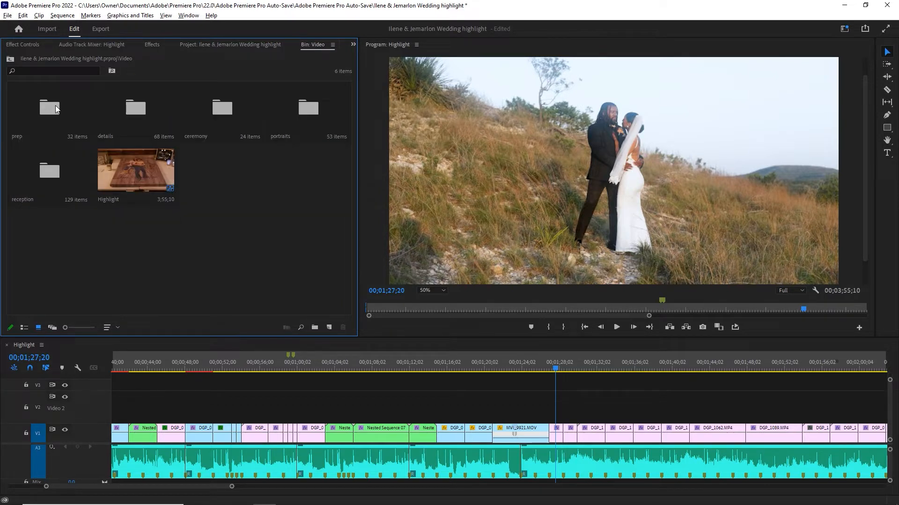
pyautogui.click(48, 124)
pyautogui.click(143, 117)
pyautogui.click(211, 114)
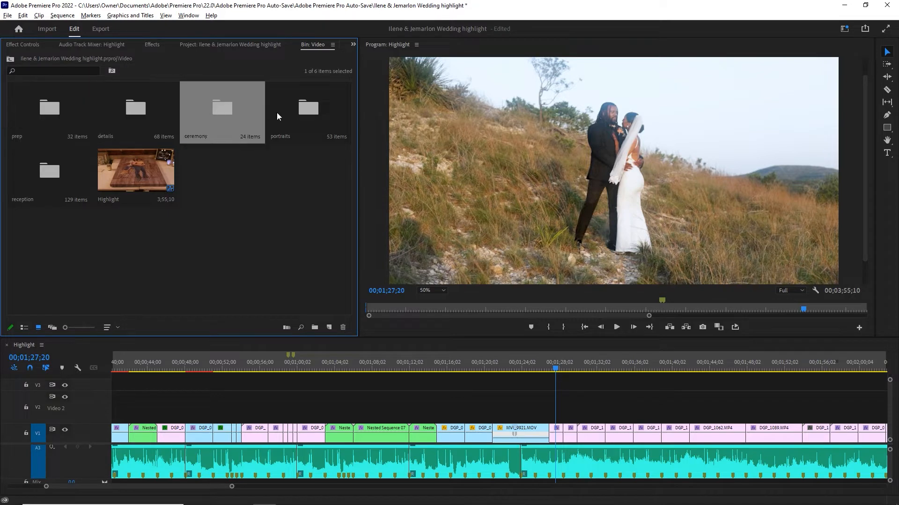
pyautogui.click(280, 116)
pyautogui.click(65, 172)
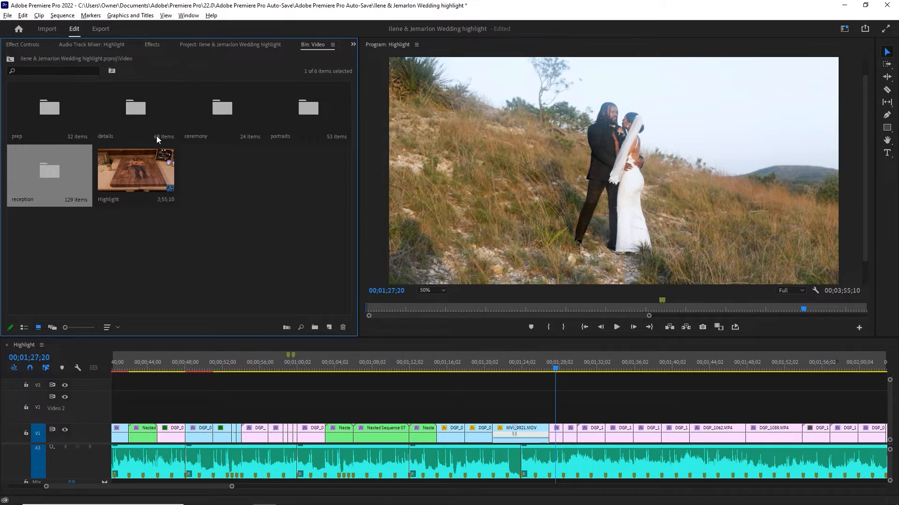
# Browse the clips in the details bin and return to the Video bin
pyautogui.doubleClick(136, 108)
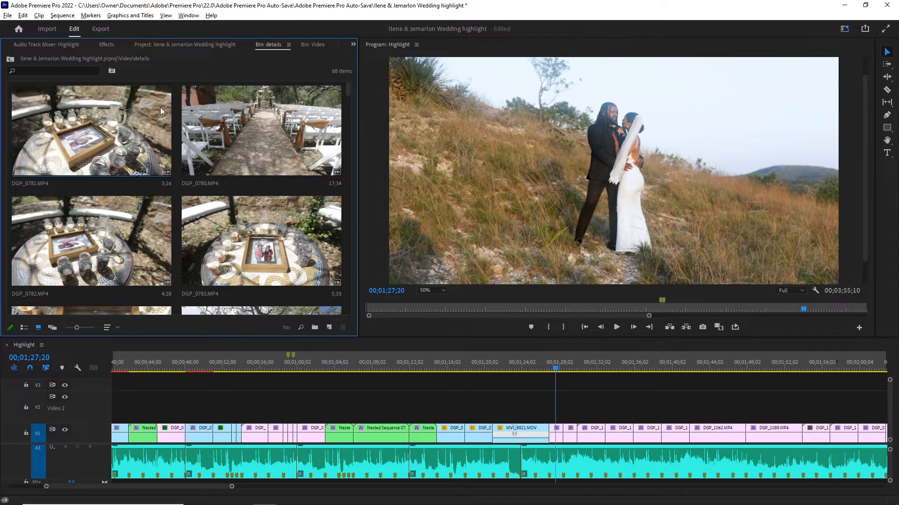
pyautogui.moveTo(347, 86); pyautogui.dragTo(348, 180)
pyautogui.click(9, 62)
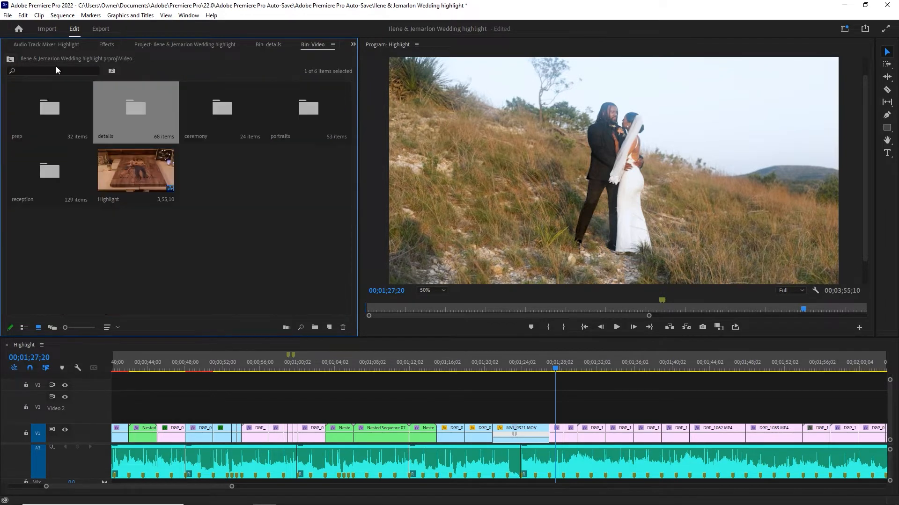
# Browse the clips in the portraits bin and select DGP_1050.MP4
pyautogui.doubleClick(136, 112)
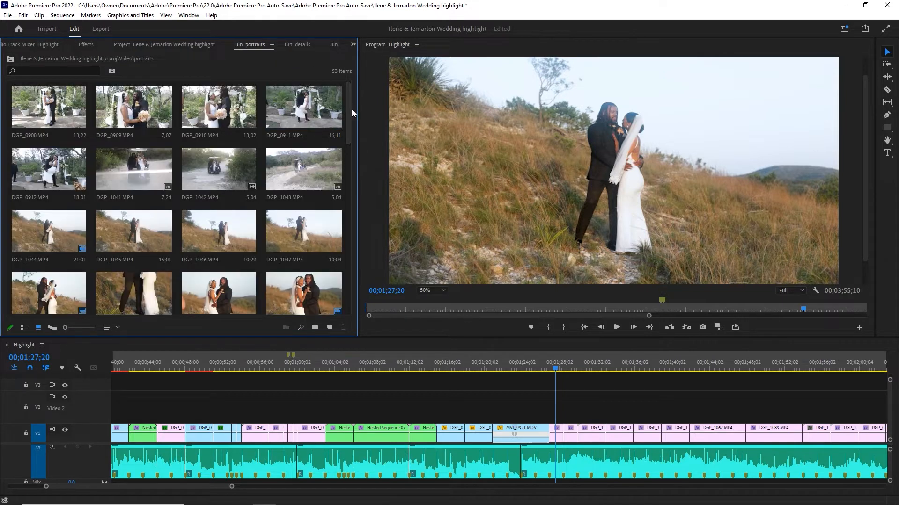
pyautogui.moveTo(349, 108); pyautogui.dragTo(350, 127)
pyautogui.scroll(-1, 355, 134)
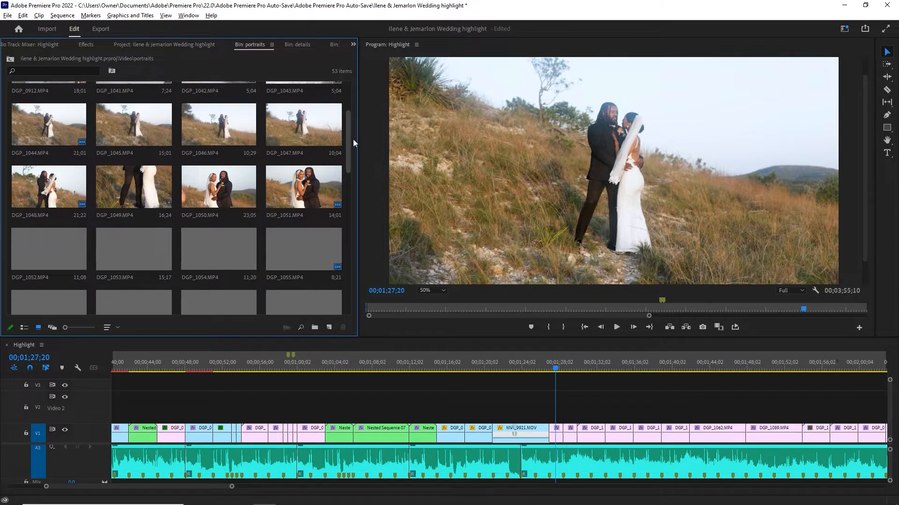
pyautogui.click(302, 176)
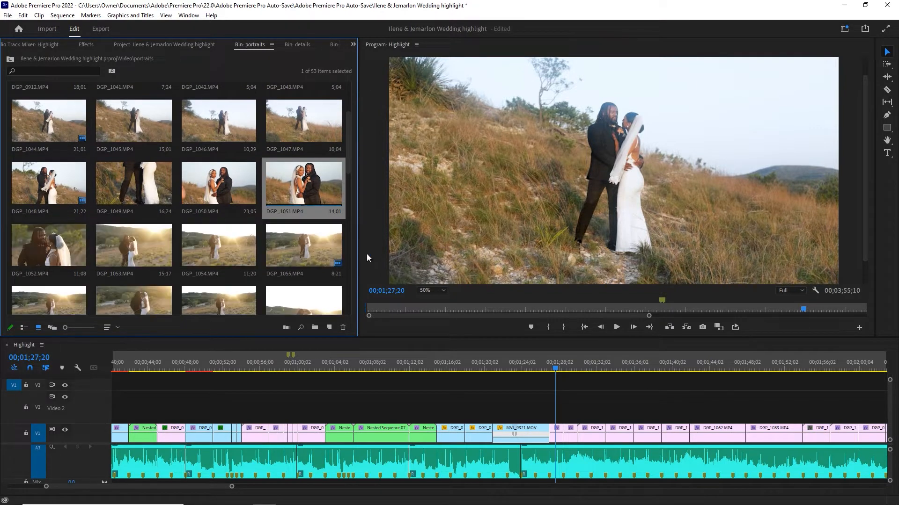
pyautogui.click(245, 174)
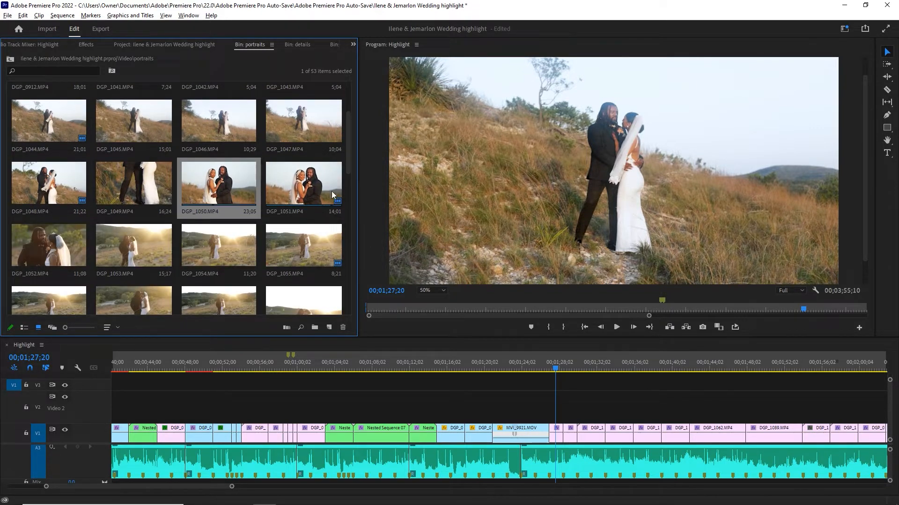
# Browse further through the clips in the portraits bin, past DGP_1052.MP4
pyautogui.moveTo(337, 202)
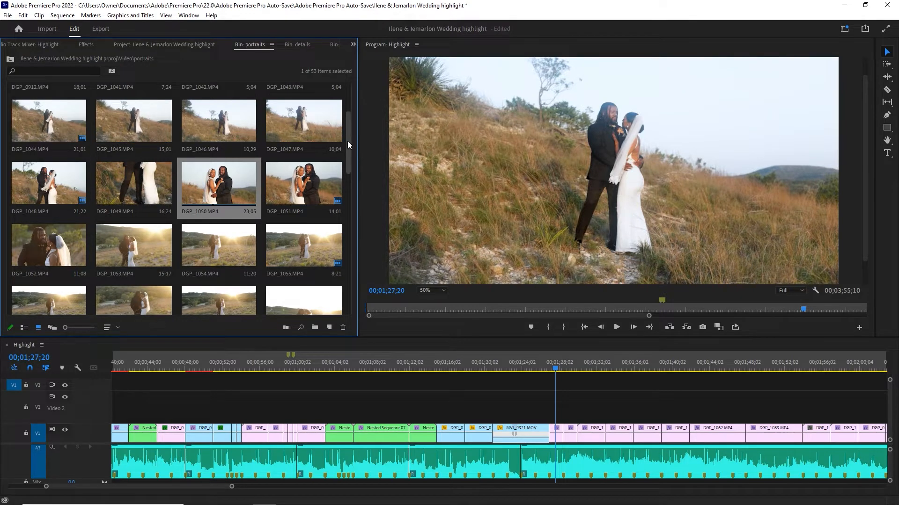
pyautogui.moveTo(347, 141); pyautogui.dragTo(352, 178)
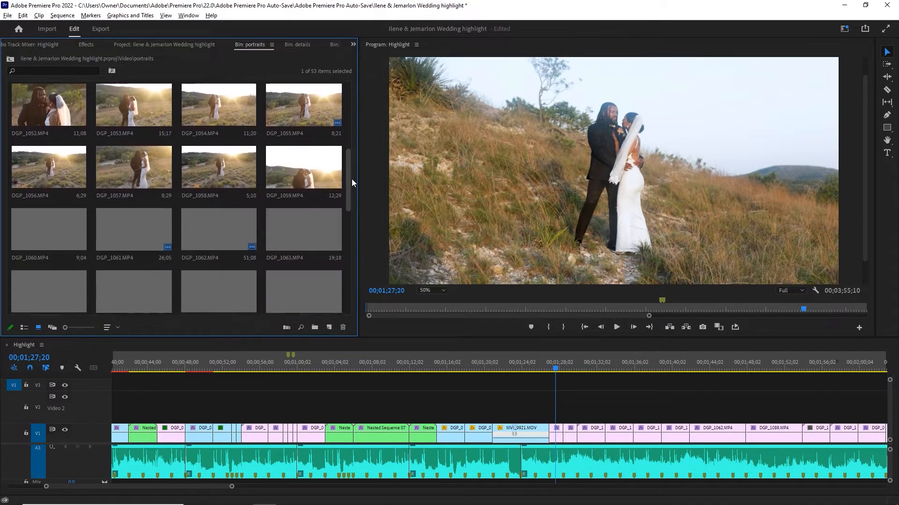
pyautogui.moveTo(352, 179); pyautogui.dragTo(352, 180)
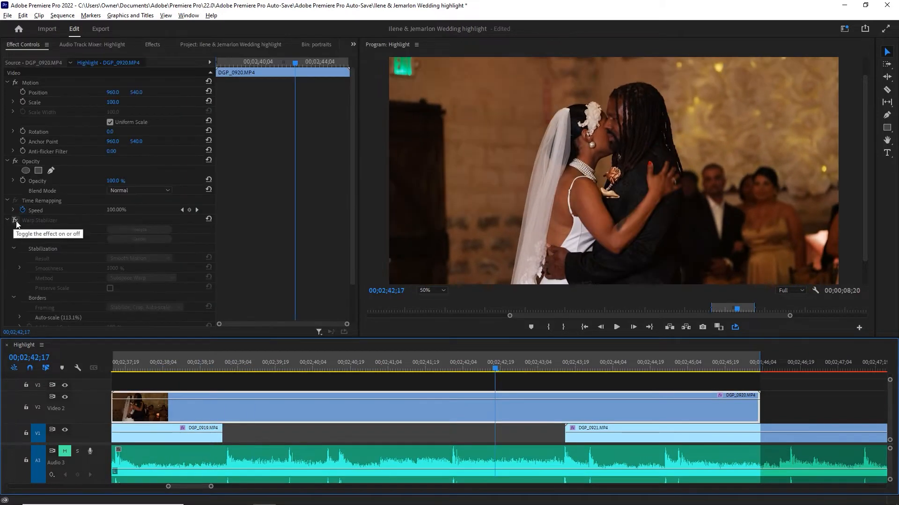
# Turn on the Warp Stabilizer effect for DGP_0920.MP4 and play the clip from its start
pyautogui.click(27, 220)
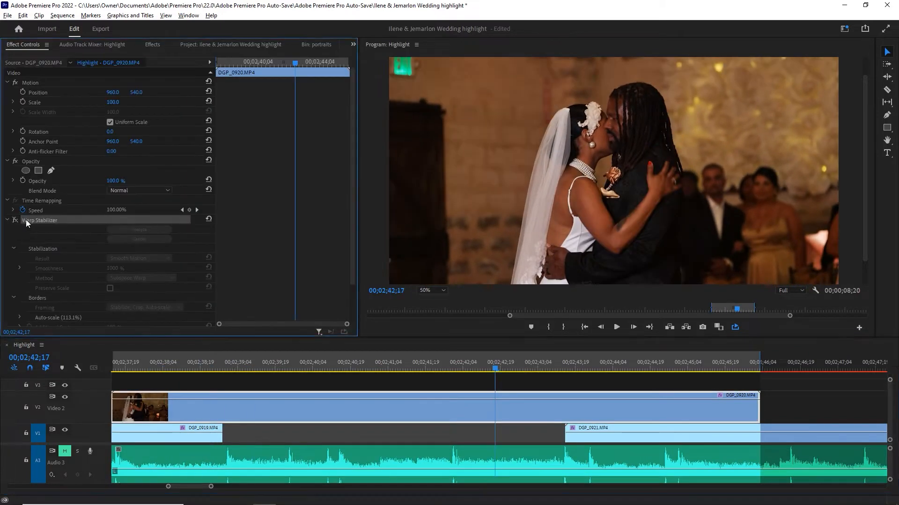
pyautogui.click(16, 220)
pyautogui.click(121, 232)
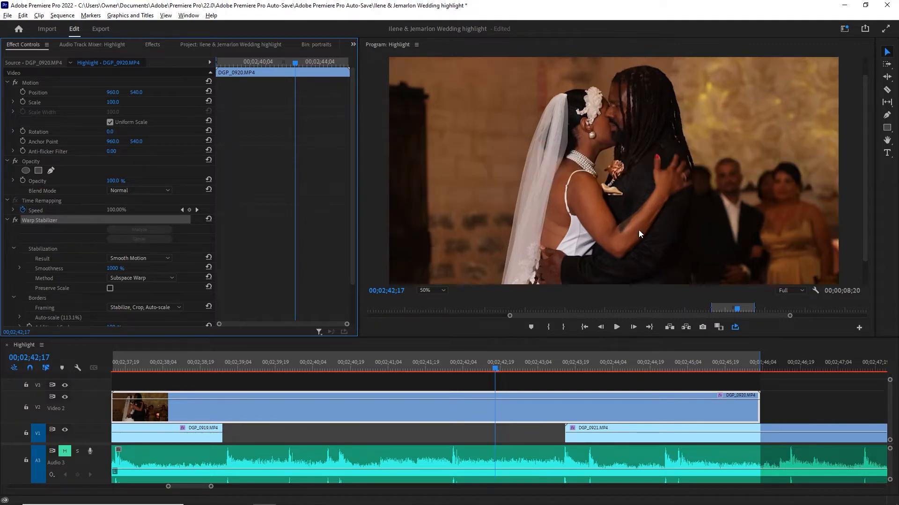
pyautogui.scroll(1, 328, 401)
pyautogui.click(142, 365)
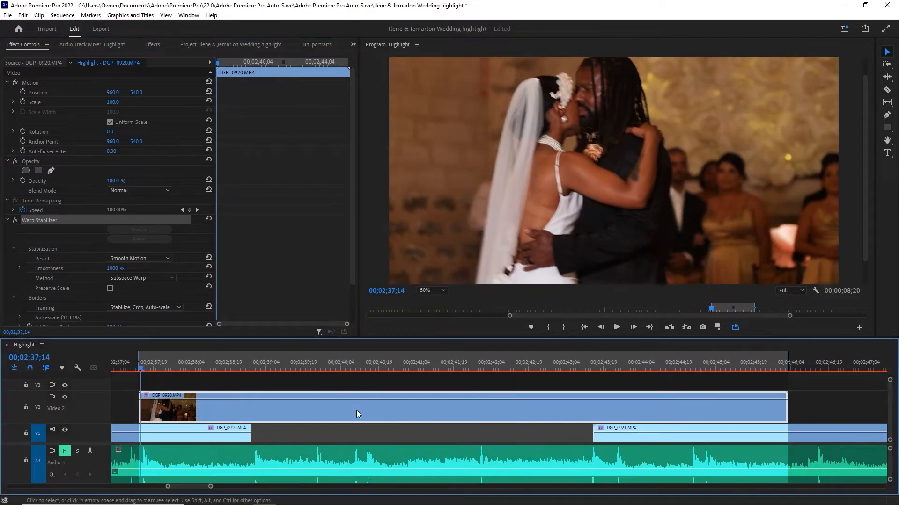
pyautogui.press('space')
pyautogui.scroll(3, 491, 408)
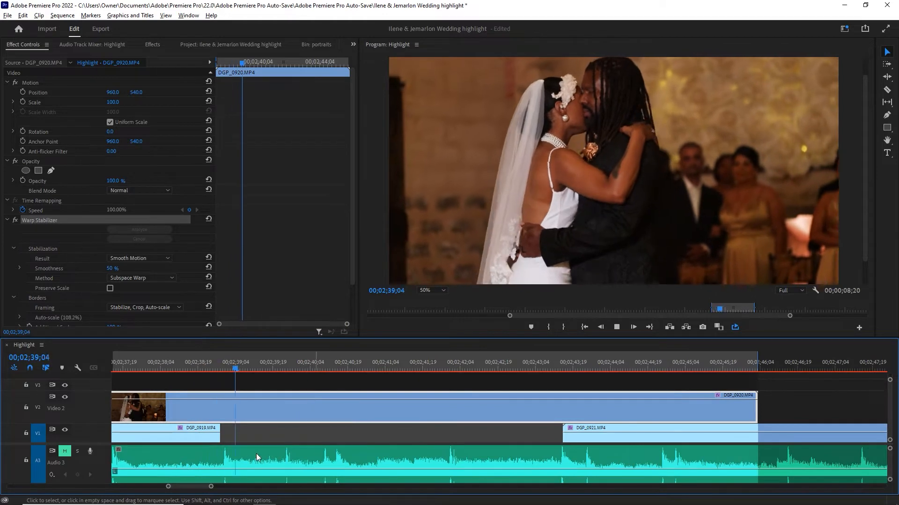
# Set the Warp Stabilizer smoothness of DGP_0920.MP4 to 10%
pyautogui.moveTo(168, 487); pyautogui.dragTo(167, 487)
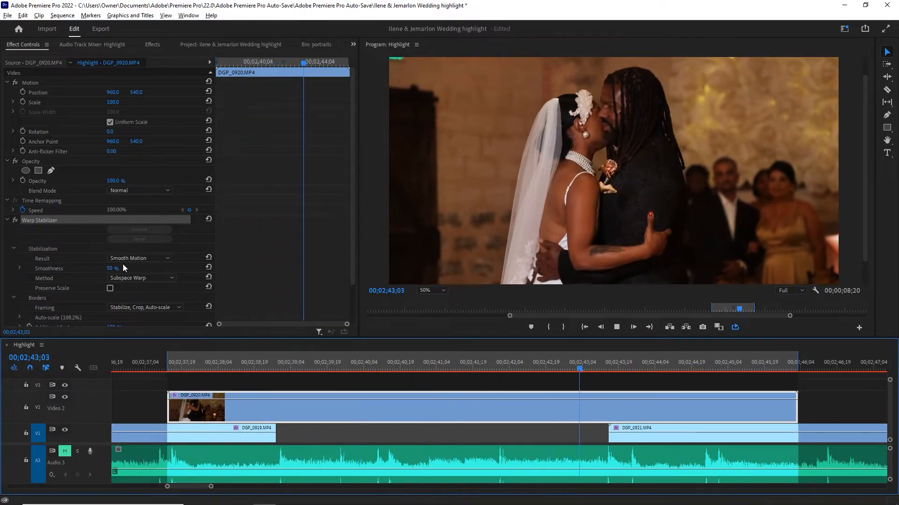
pyautogui.click(115, 272)
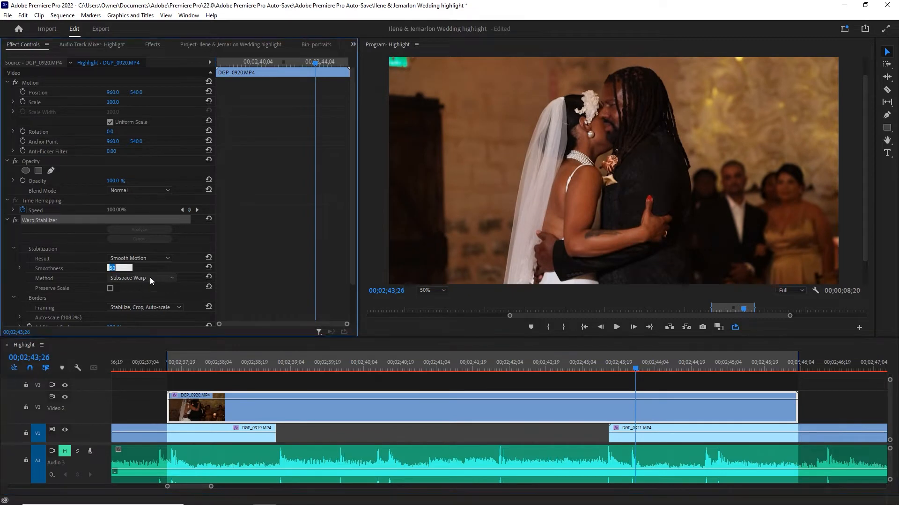
pyautogui.write('10')
pyautogui.press('Return')
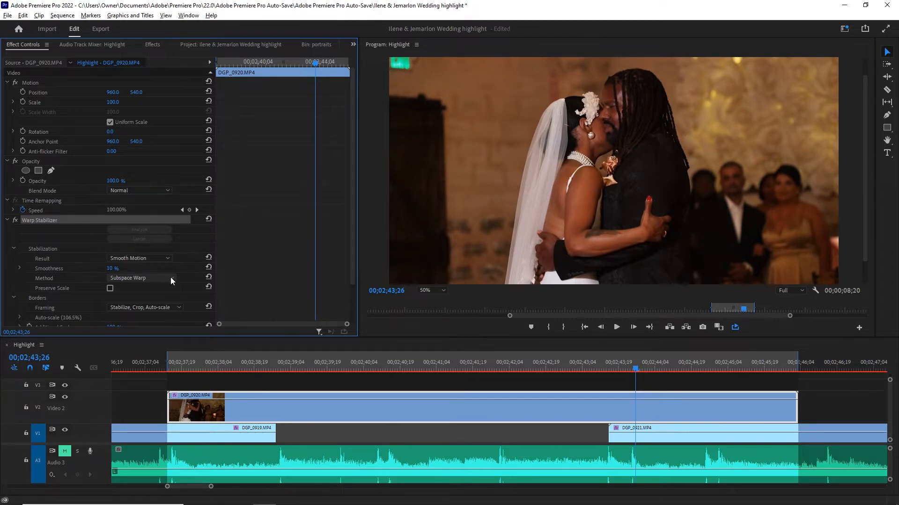
# Set the stabilization method to Position, Scale, Rotation and play DGP_0920.MP4 from its start
pyautogui.click(171, 277)
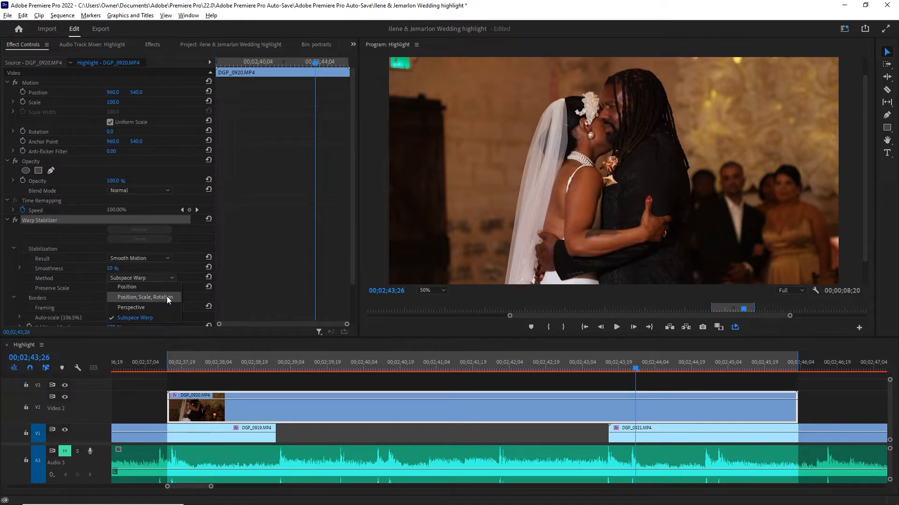
pyautogui.click(166, 297)
pyautogui.click(158, 277)
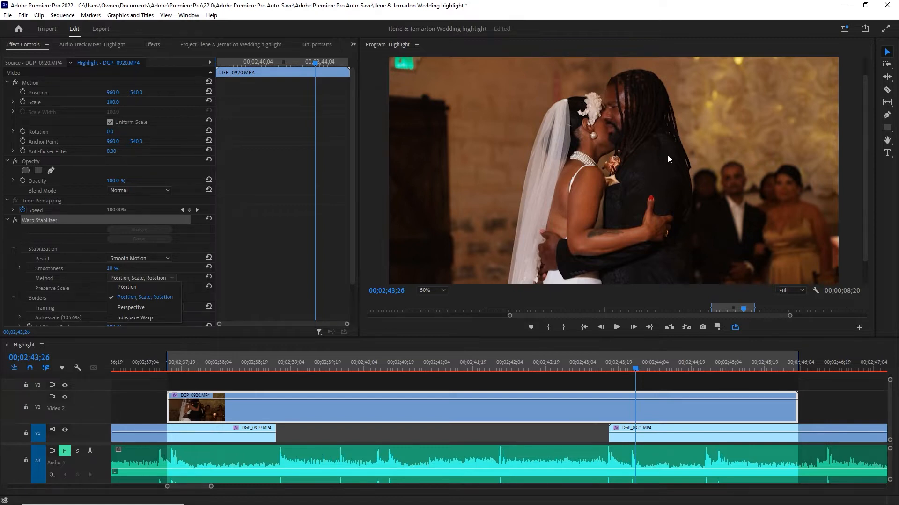
pyautogui.click(172, 297)
pyautogui.click(171, 366)
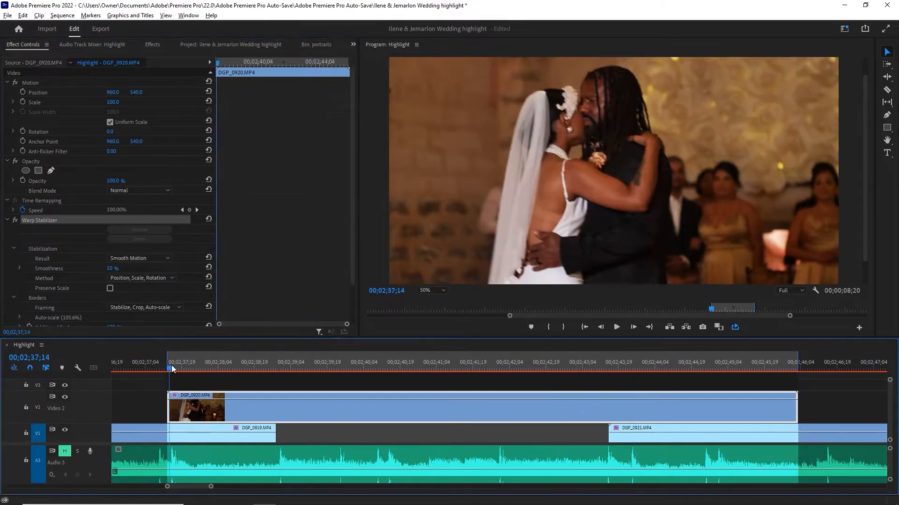
pyautogui.press('space')
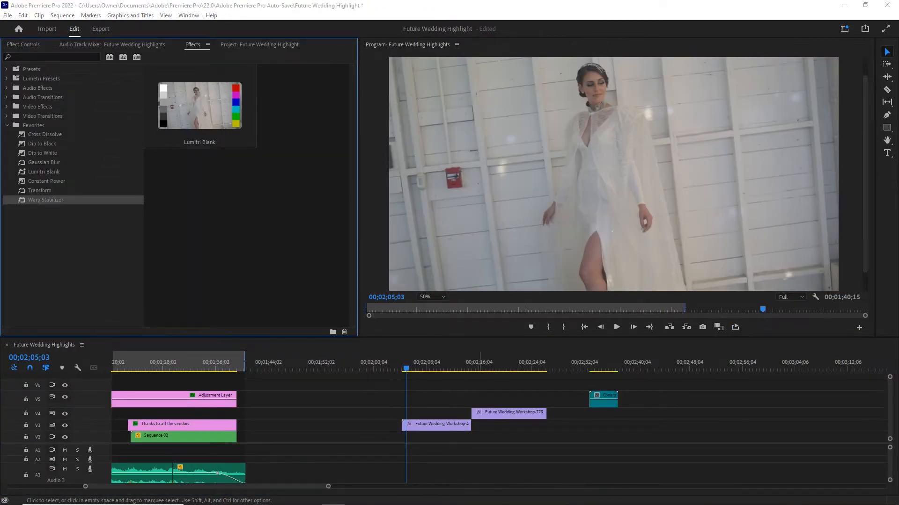
# Preview the two Future Wedding Workshop clips and the cone transition clip in the Future Wedding Highlights sequence
pyautogui.press('=')
pyautogui.press('space')
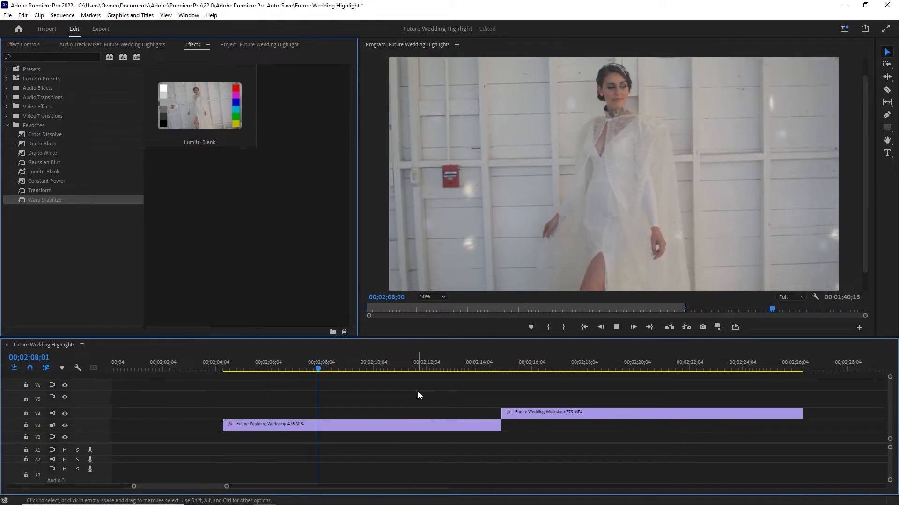
pyautogui.moveTo(489, 362); pyautogui.dragTo(511, 367)
pyautogui.press('space')
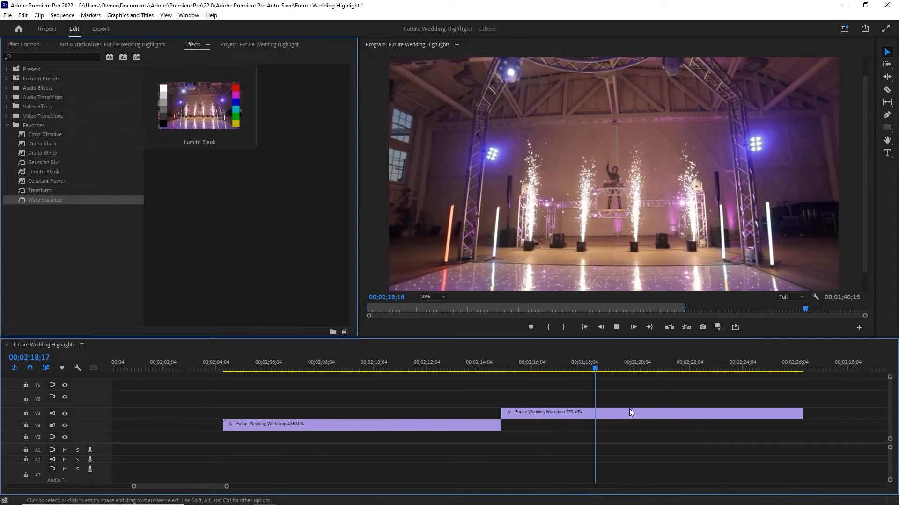
pyautogui.click(738, 367)
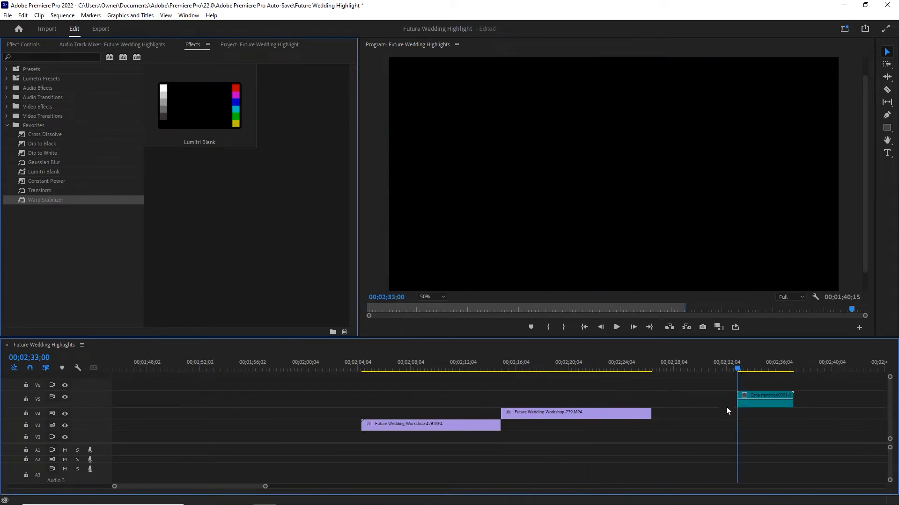
pyautogui.press('space')
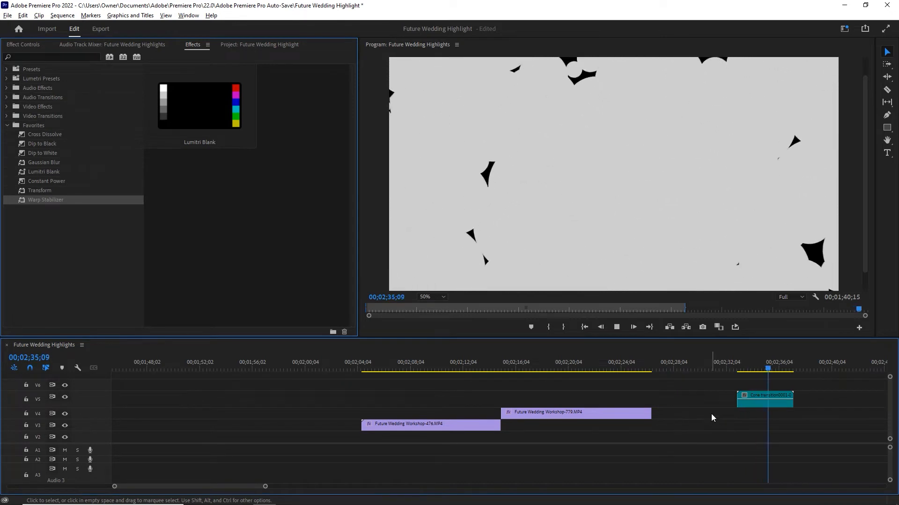
pyautogui.moveTo(784, 369)
pyautogui.mouseDown()
pyautogui.moveTo(749, 374)
pyautogui.moveTo(770, 375)
pyautogui.mouseUp()
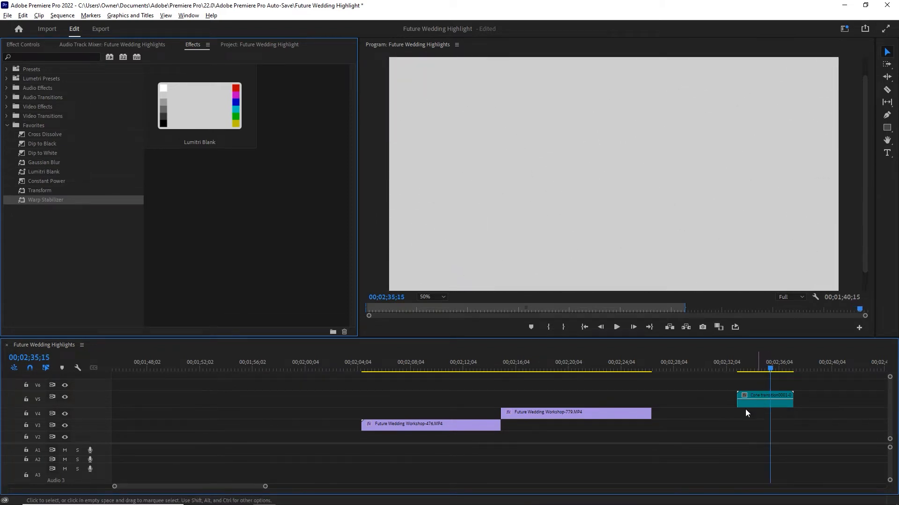
# Overlap Future Wedding Workshop-779.MP4 with the end of the preceding clip and place the cone transition on V5 over the overlap
pyautogui.moveTo(591, 414); pyautogui.dragTo(533, 414)
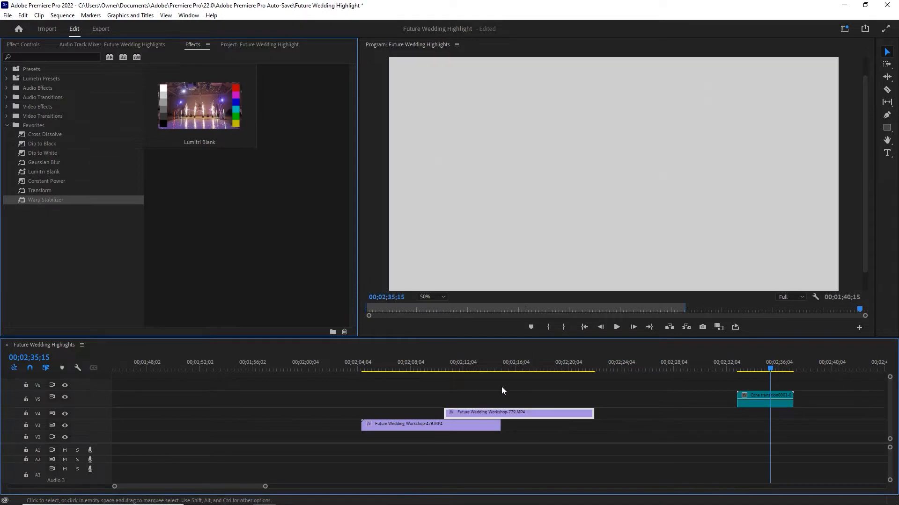
pyautogui.click(480, 365)
pyautogui.moveTo(763, 401); pyautogui.dragTo(479, 399)
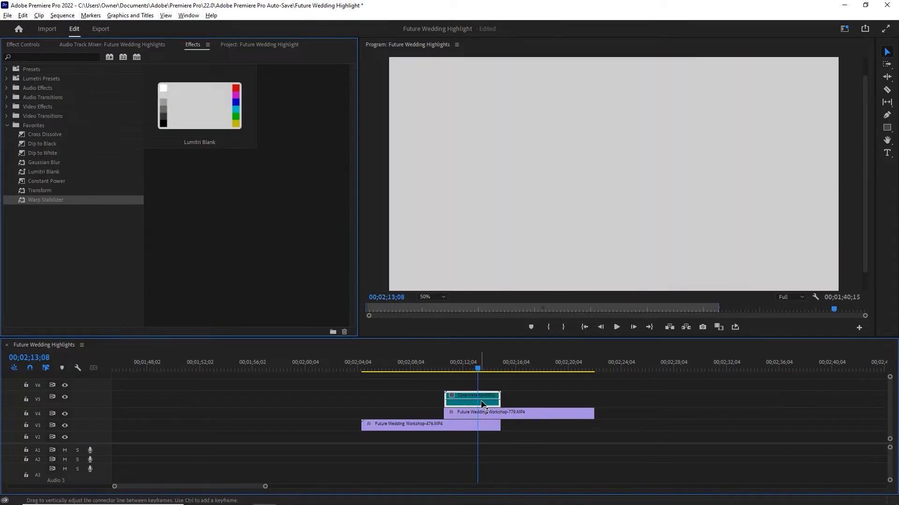
pyautogui.click(472, 370)
pyautogui.press('=')
# Hide the V5 track and apply the Track Matte Key effect to Future Wedding Workshop-779.MP4
pyautogui.click(65, 397)
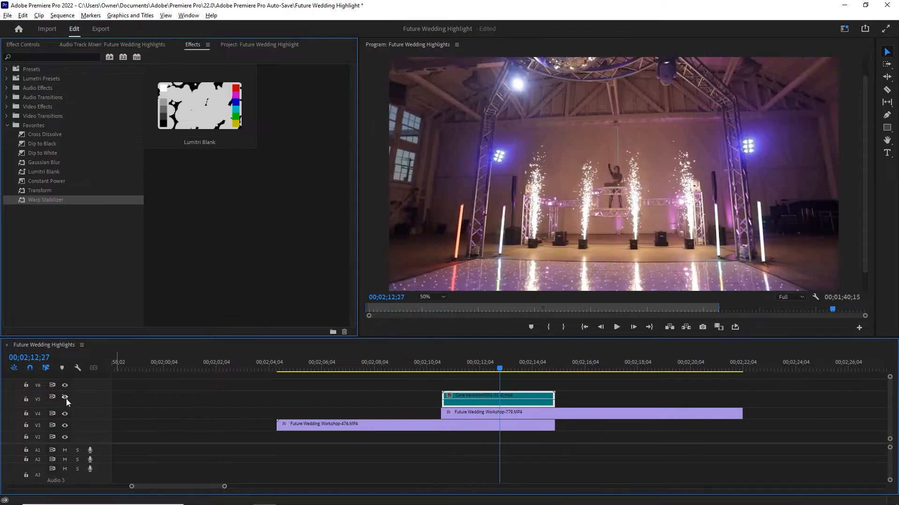
pyautogui.click(516, 415)
pyautogui.click(9, 57)
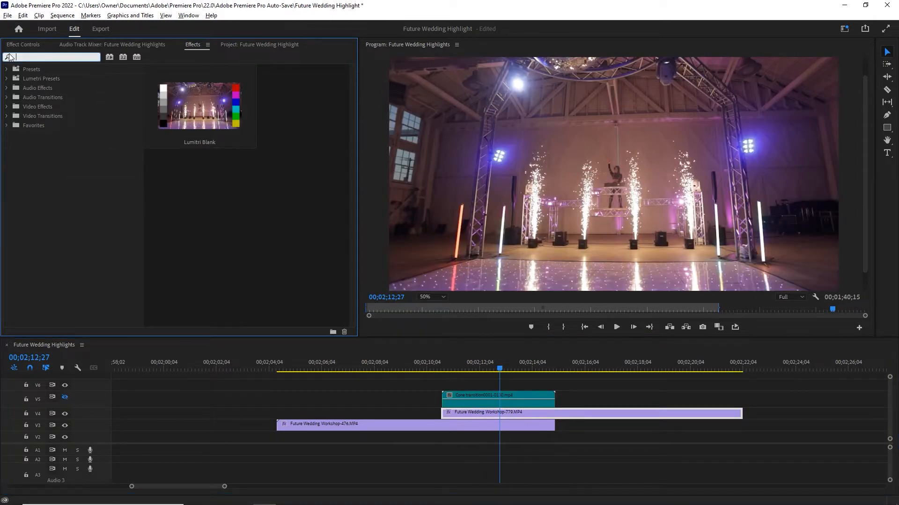
pyautogui.write('track')
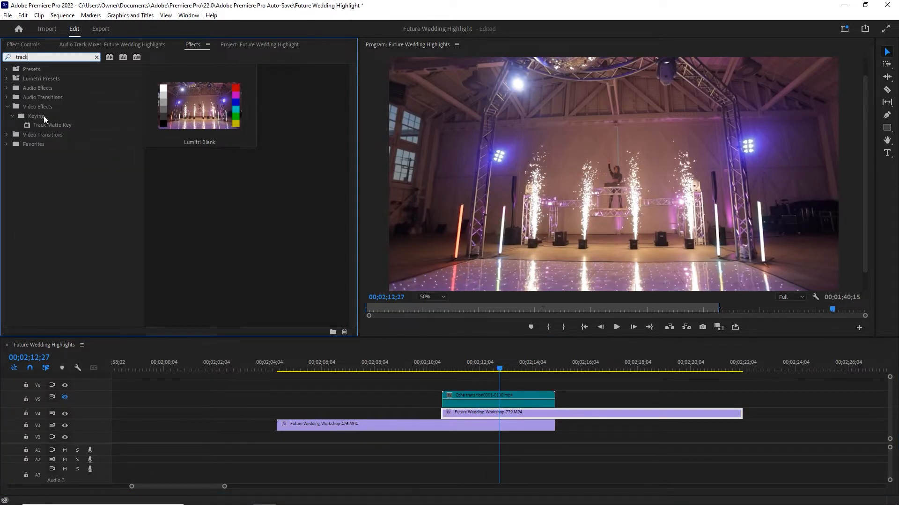
pyautogui.moveTo(35, 126); pyautogui.dragTo(503, 414)
pyautogui.click(504, 415)
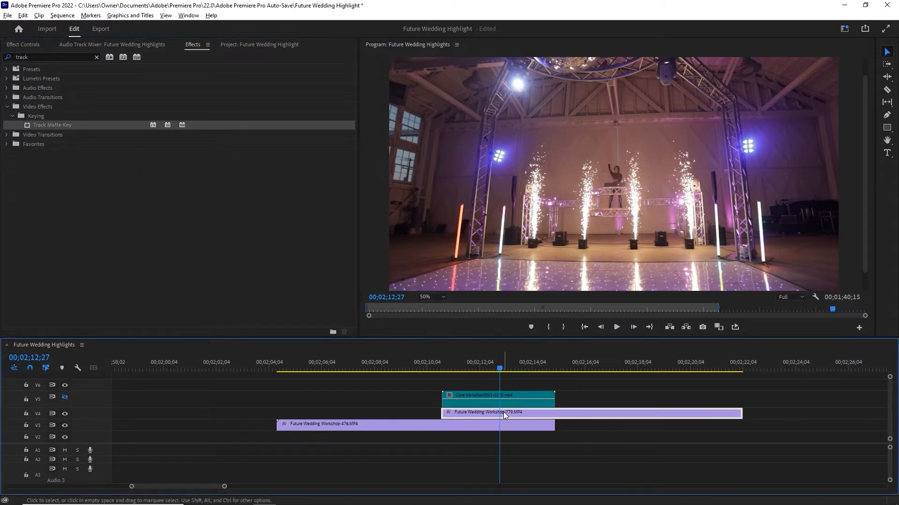
# Set the Track Matte Key on Future Wedding Workshop-779.MP4 to use Video 5 as its matte and composite using Matte Luma
pyautogui.click(35, 44)
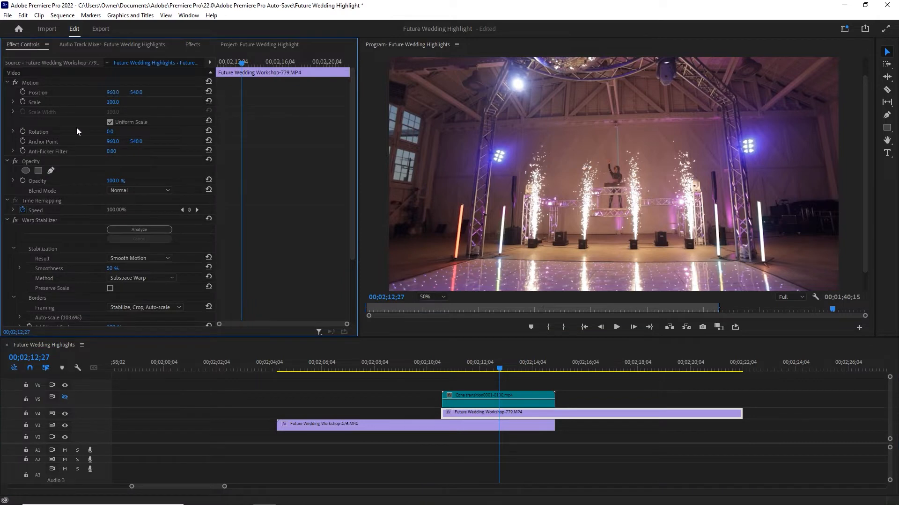
pyautogui.click(7, 222)
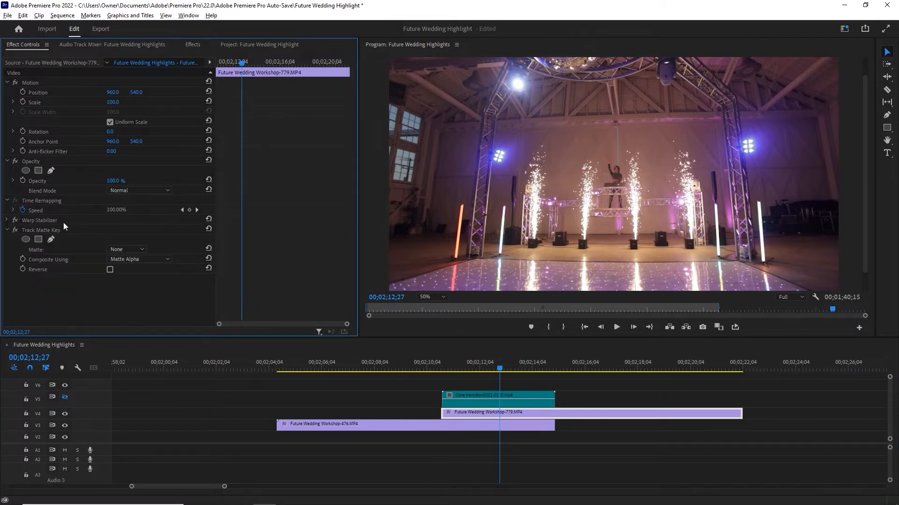
pyautogui.click(56, 230)
pyautogui.click(132, 252)
pyautogui.click(469, 403)
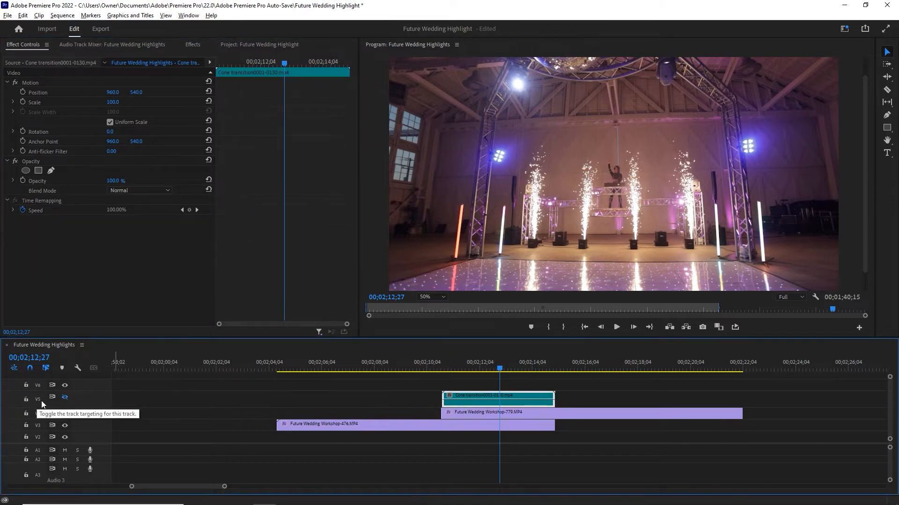
pyautogui.click(468, 414)
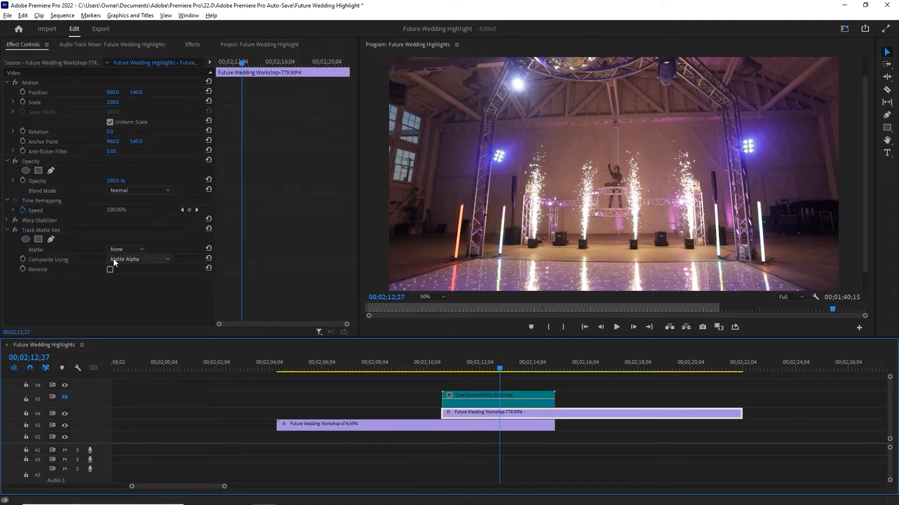
pyautogui.click(136, 249)
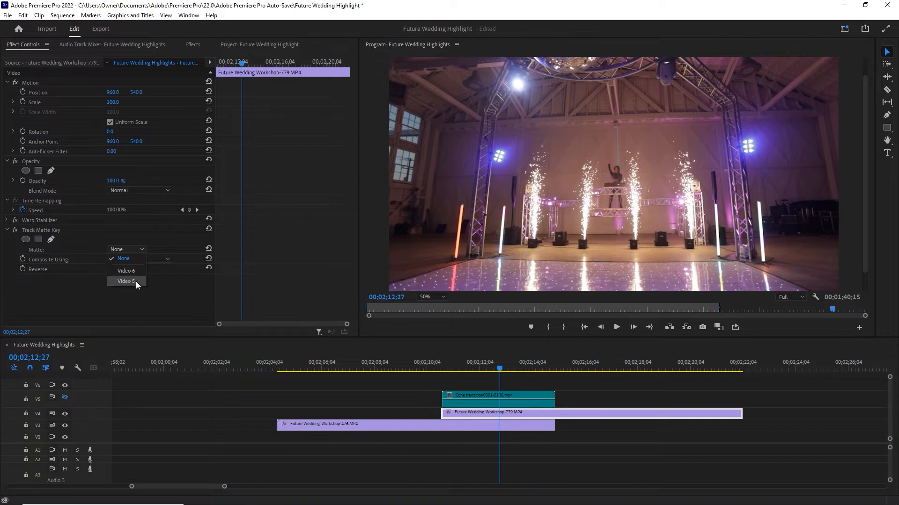
pyautogui.click(136, 282)
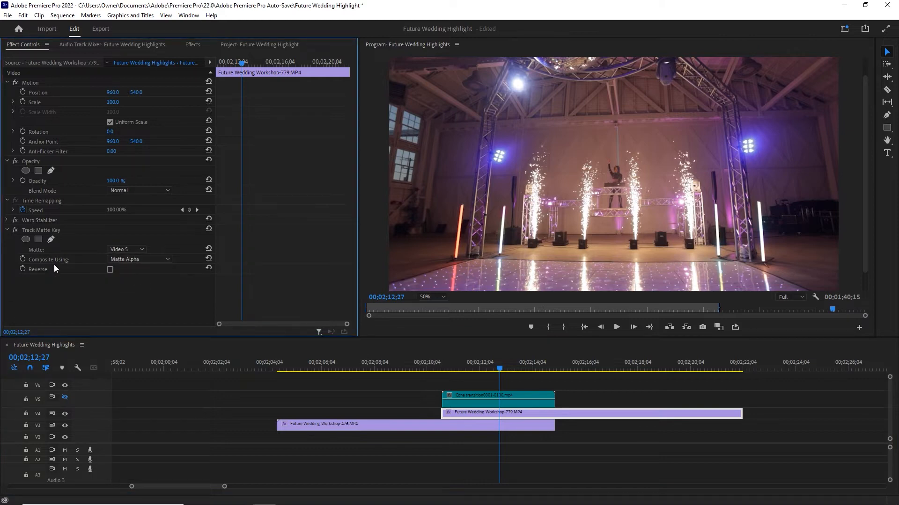
pyautogui.click(141, 261)
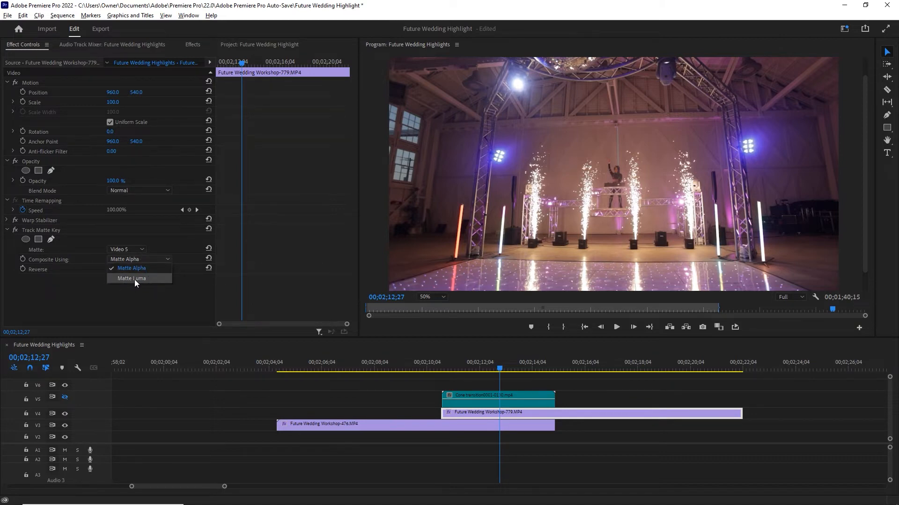
pyautogui.click(135, 279)
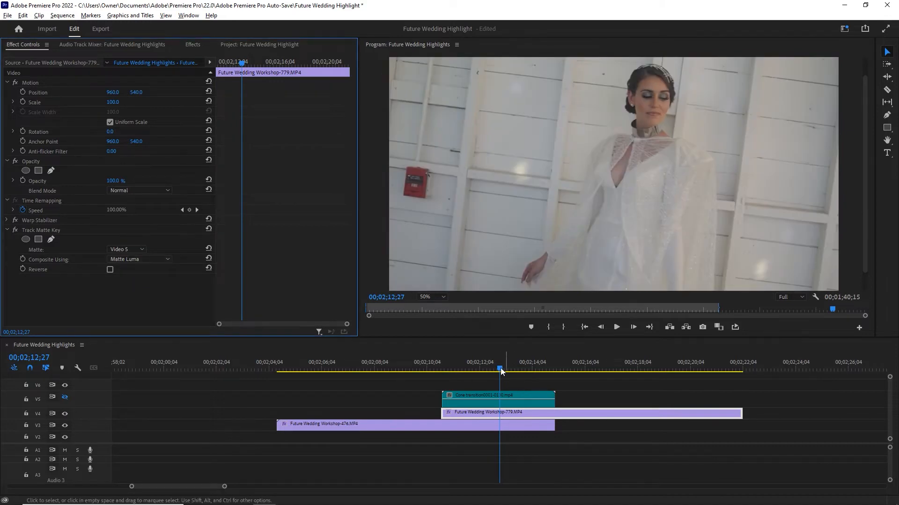
# Scrub back to 00;02;10;25 near the start of the cone transition, make the V5 track visible and select the transition clip
pyautogui.moveTo(501, 371); pyautogui.dragTo(445, 370)
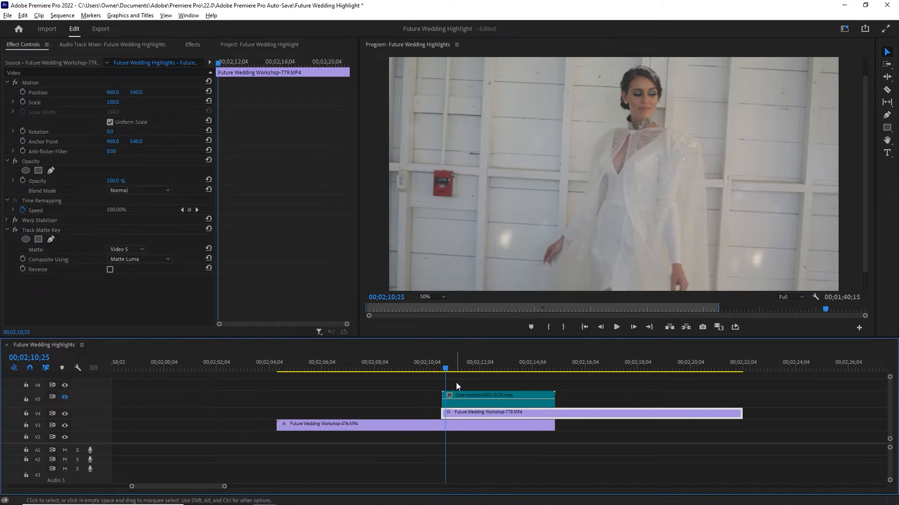
pyautogui.click(65, 398)
pyautogui.click(506, 395)
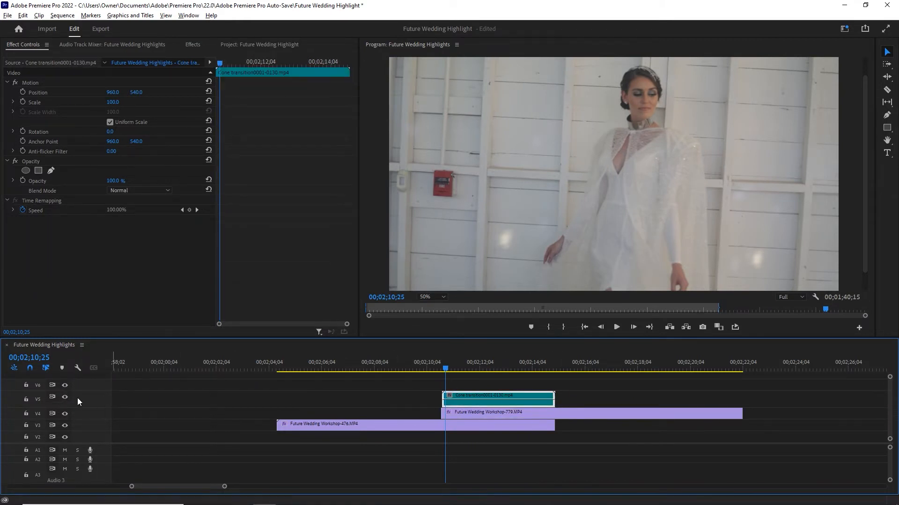
# Scrub through the cone transition to 00;02;14;05 to examine how the two clips blend
pyautogui.click(450, 367)
pyautogui.moveTo(454, 367); pyautogui.dragTo(531, 368)
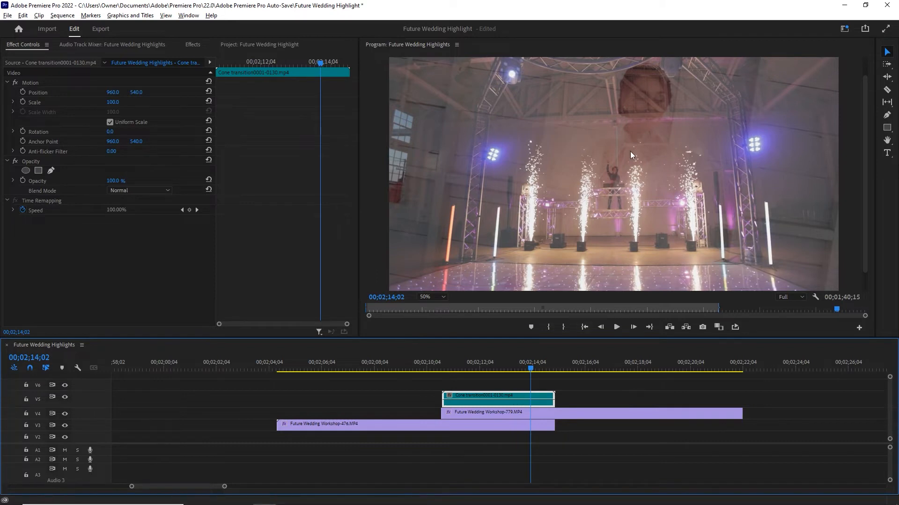
pyautogui.moveTo(533, 370); pyautogui.dragTo(532, 368)
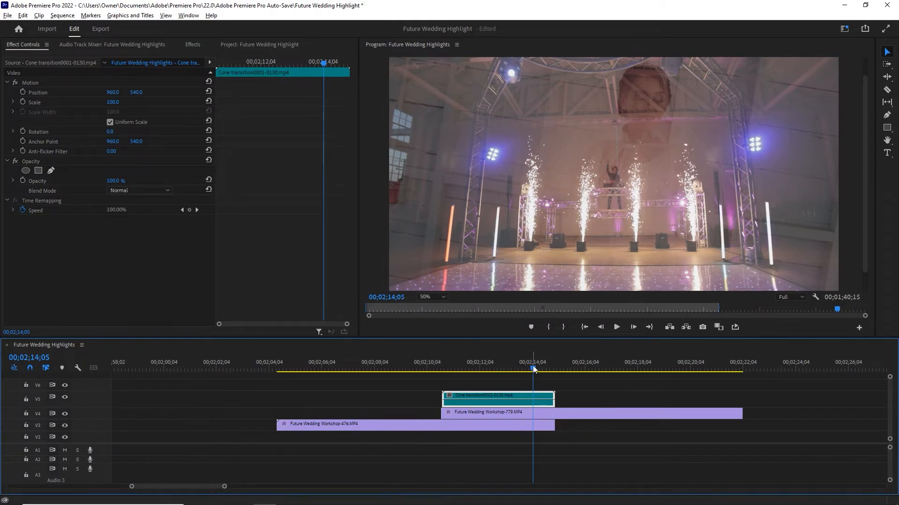
# Apply the Luma Curve effect to the cone transition clip and move its white point inward along the curve's upper edge
pyautogui.click(192, 44)
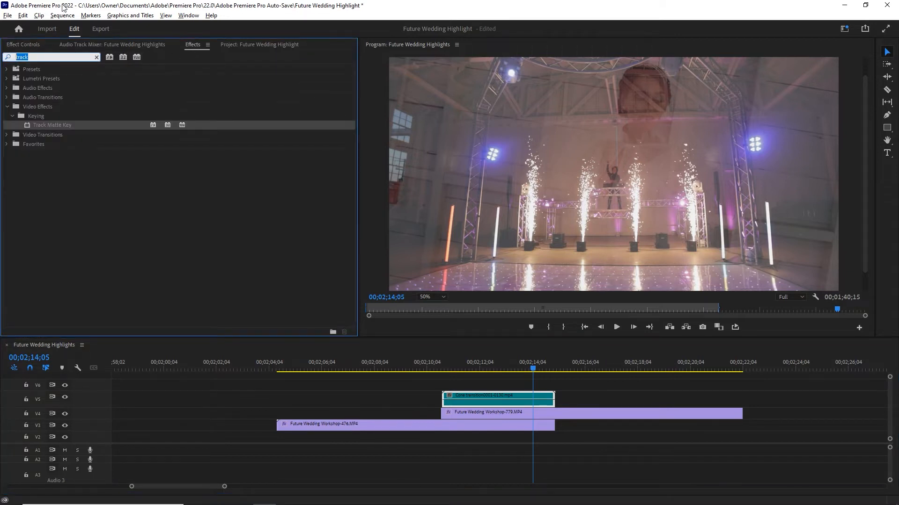
pyautogui.write('curve')
pyautogui.click(33, 123)
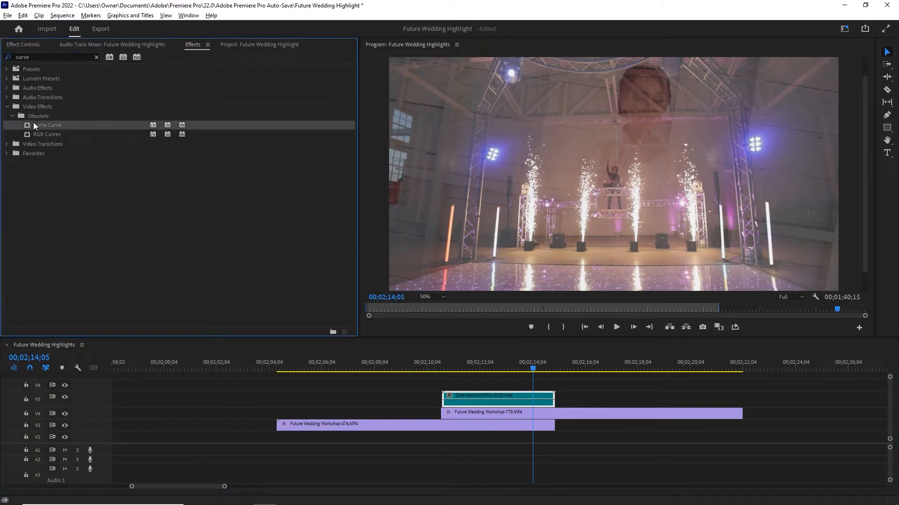
pyautogui.click(27, 44)
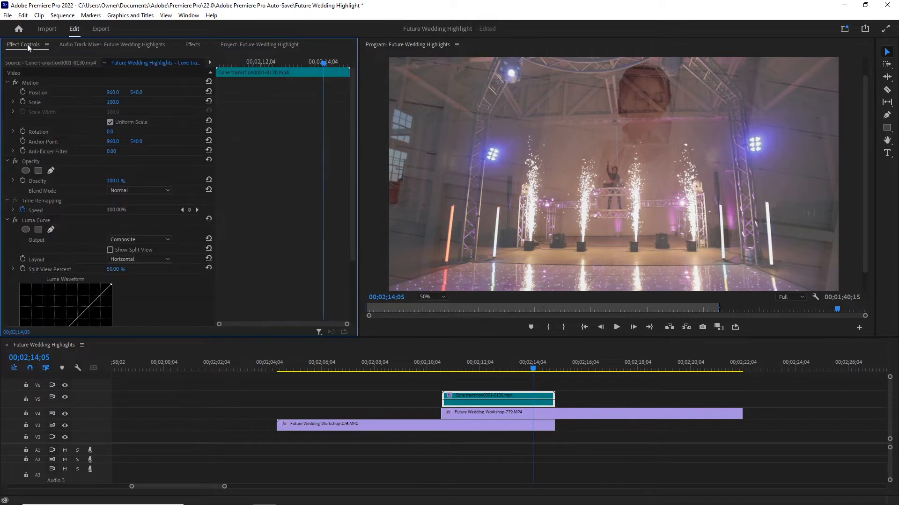
pyautogui.scroll(-4, 104, 215)
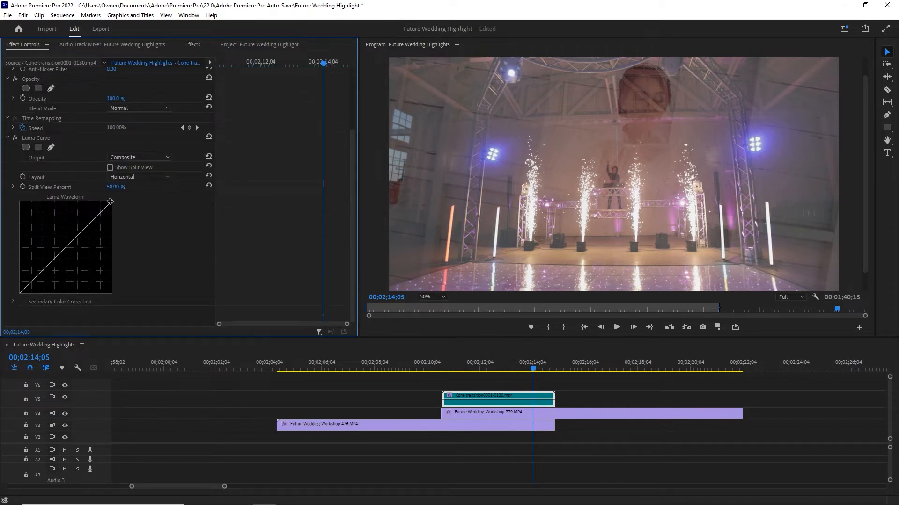
pyautogui.moveTo(107, 200); pyautogui.dragTo(92, 195)
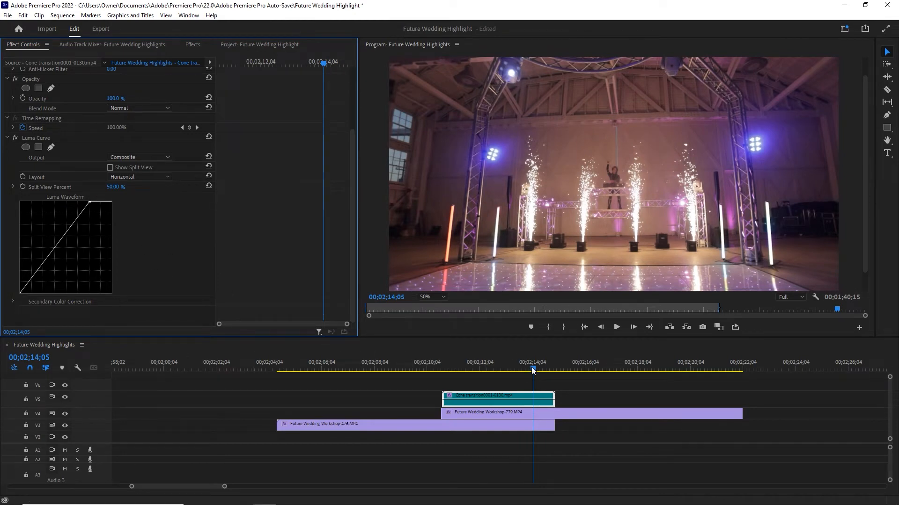
# Play the cone transition from near its start to check the matte with the adjusted luma curve
pyautogui.moveTo(532, 371); pyautogui.dragTo(450, 371)
pyautogui.press('space')
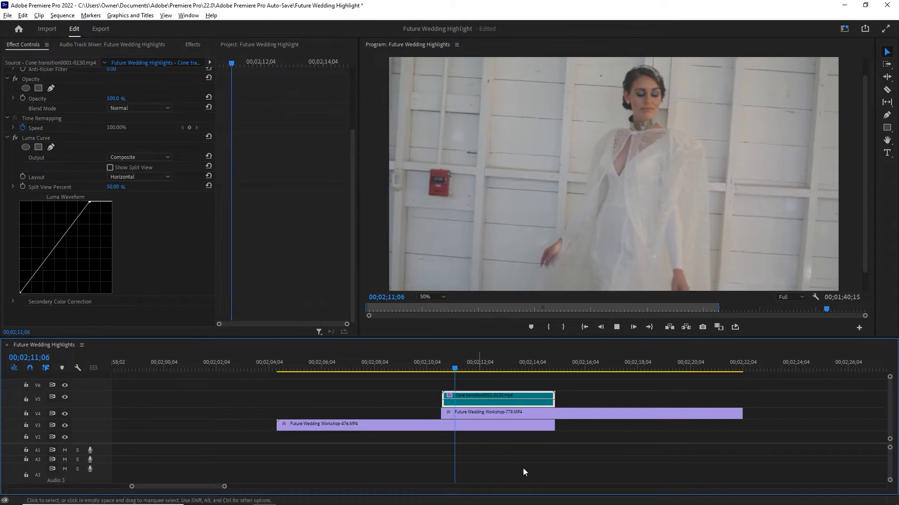
pyautogui.press('space')
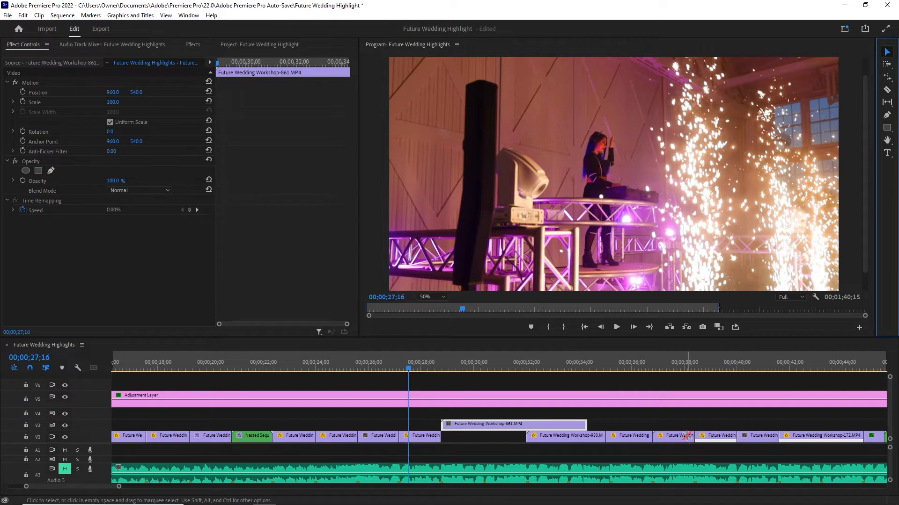
# Activate the Rate Stretch tool and try shortening and lengthening Future Wedding Workshop-861.MP4 on V3 from its end
pyautogui.press('r')
pyautogui.click(886, 83)
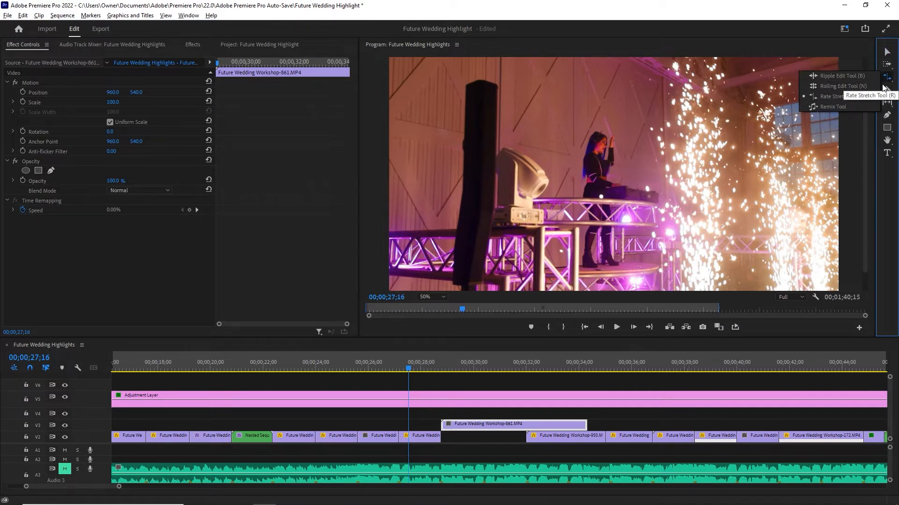
pyautogui.click(854, 97)
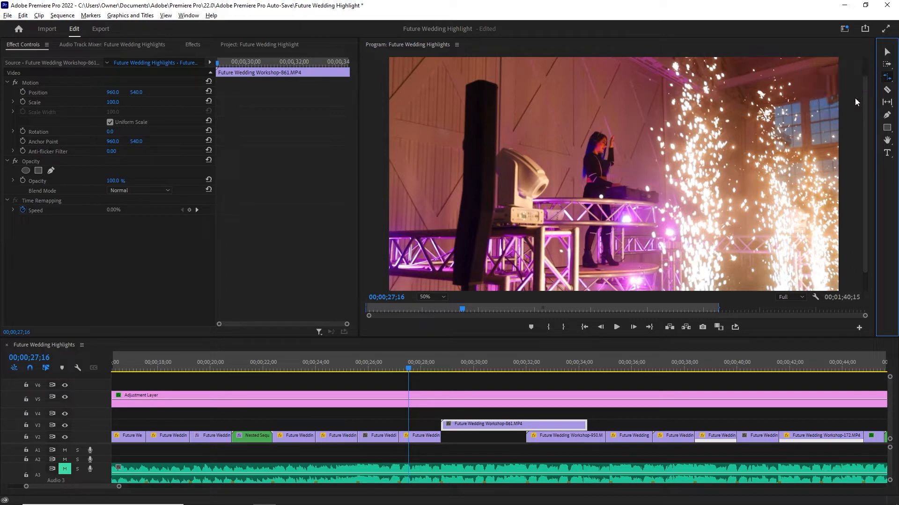
pyautogui.moveTo(584, 424); pyautogui.dragTo(532, 424)
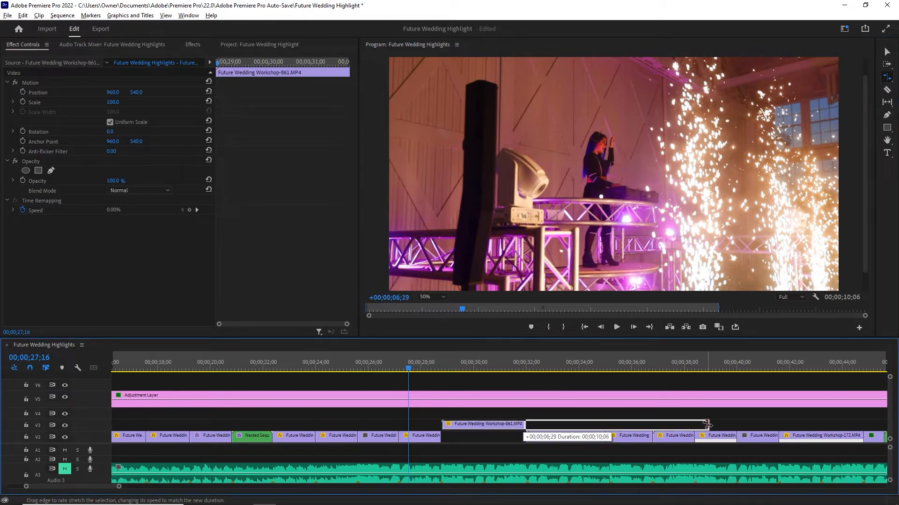
pyautogui.moveTo(707, 425); pyautogui.dragTo(585, 424)
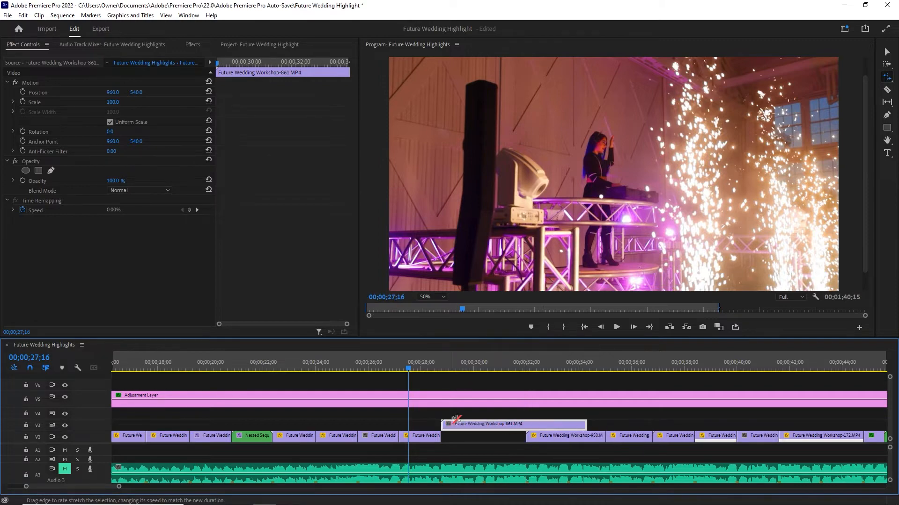
# Rate-stretch Future Wedding Workshop-861.MP4 to fit the gap on V2 beneath it and play the result
pyautogui.moveTo(468, 373); pyautogui.dragTo(577, 373)
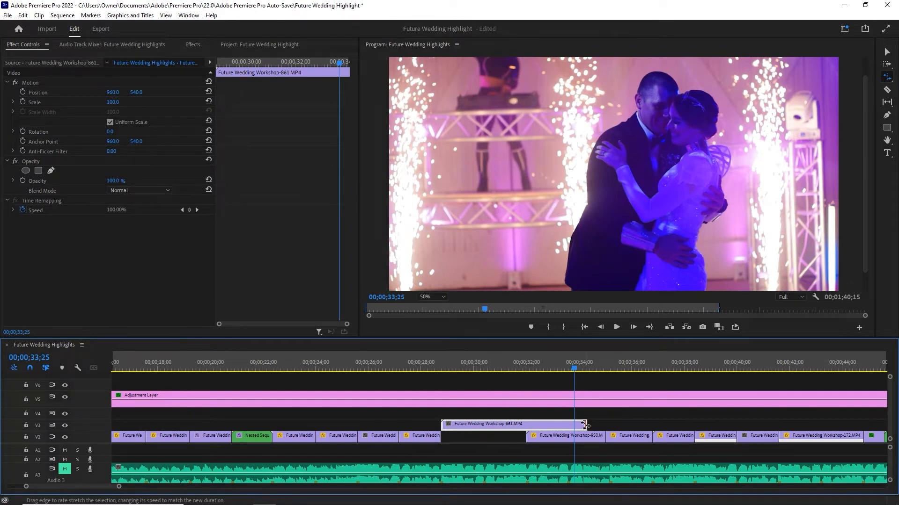
pyautogui.moveTo(585, 425); pyautogui.dragTo(525, 425)
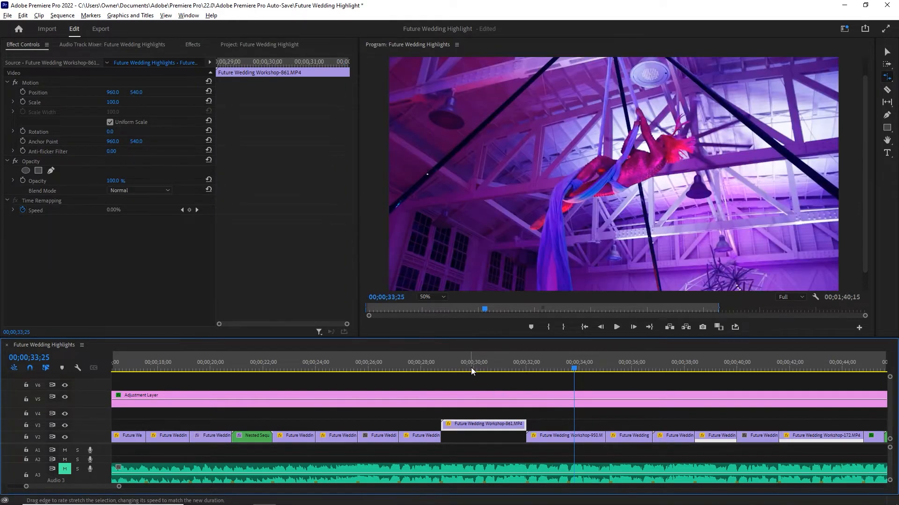
pyautogui.click(434, 368)
pyautogui.press('space')
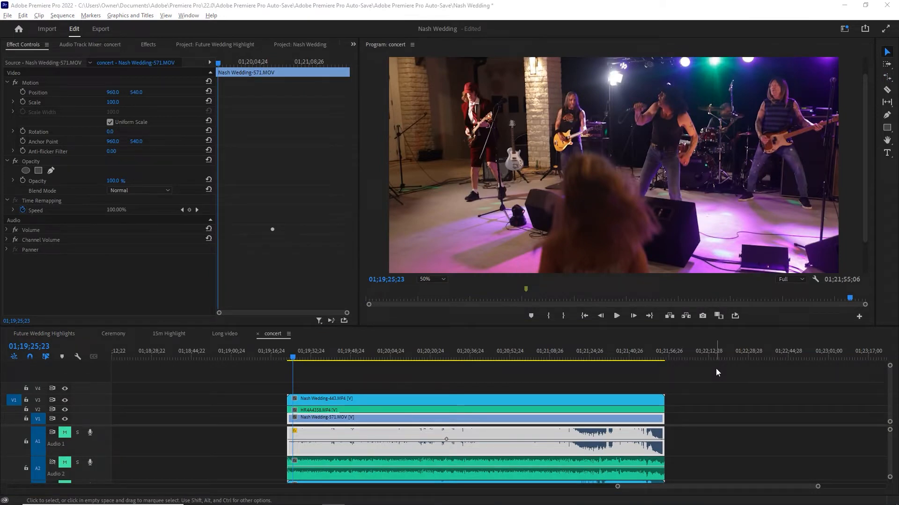
# Play the concert sequence from about 01;19;30;03 to review the synced multi-camera footage
pyautogui.click(304, 358)
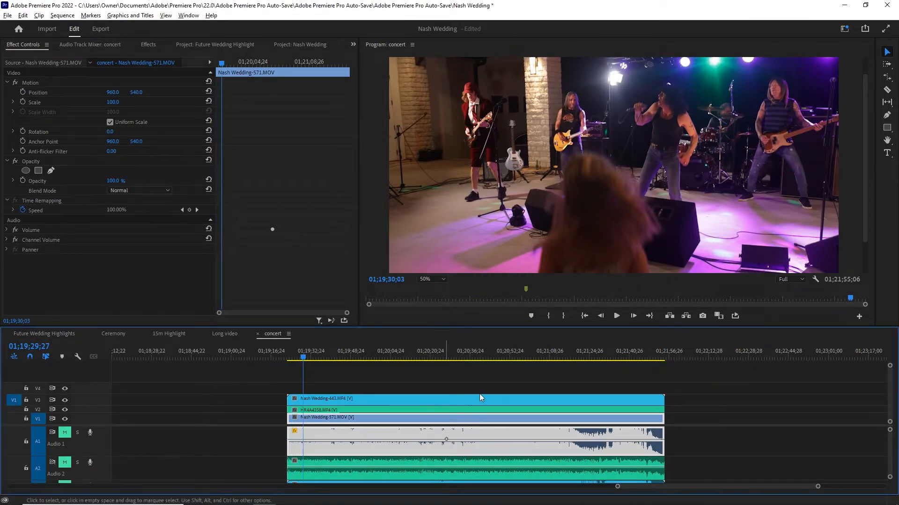
pyautogui.press('space')
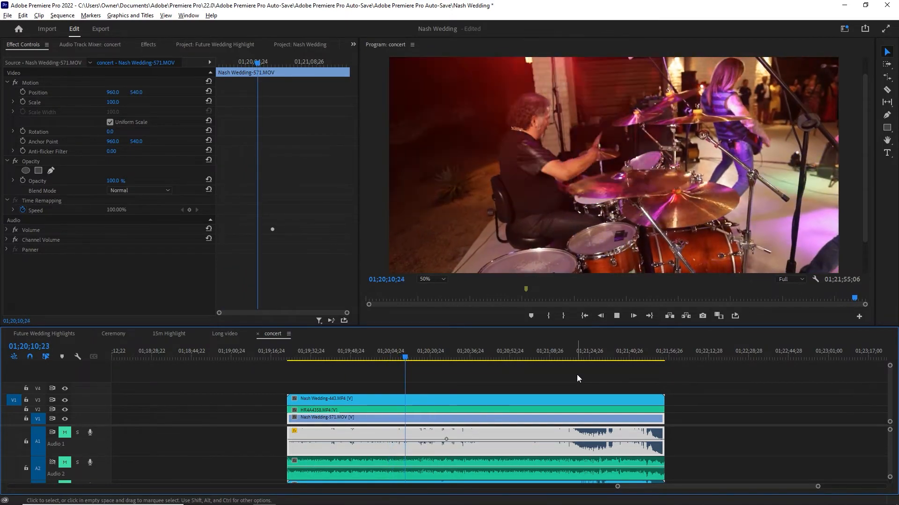
pyautogui.press('space')
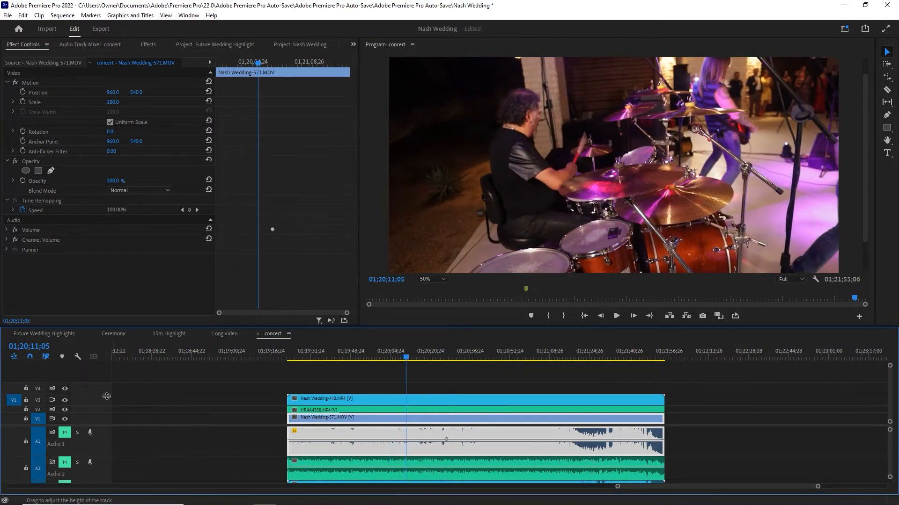
# Enlarge the video track area and increase the heights of V3 and V2 in the concert sequence
pyautogui.doubleClick(104, 396)
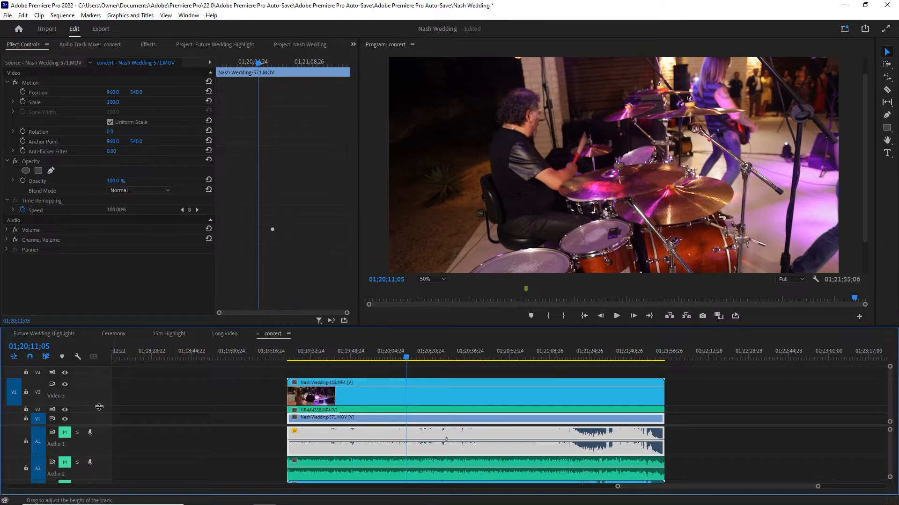
pyautogui.moveTo(100, 407); pyautogui.dragTo(104, 390)
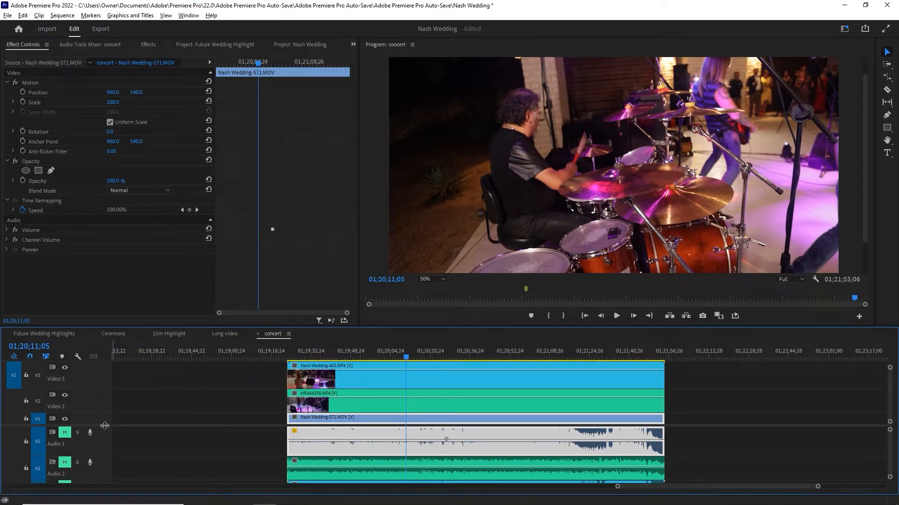
pyautogui.moveTo(104, 425); pyautogui.dragTo(109, 482)
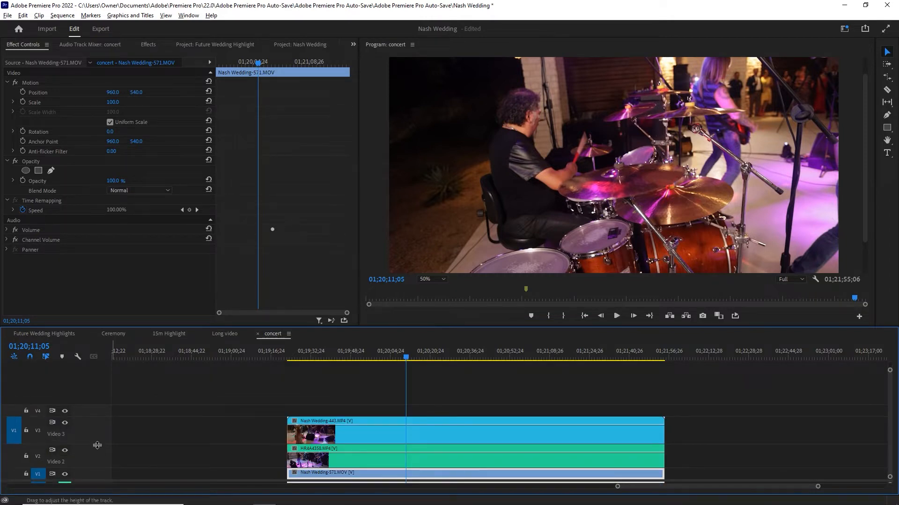
pyautogui.moveTo(97, 445); pyautogui.dragTo(100, 387)
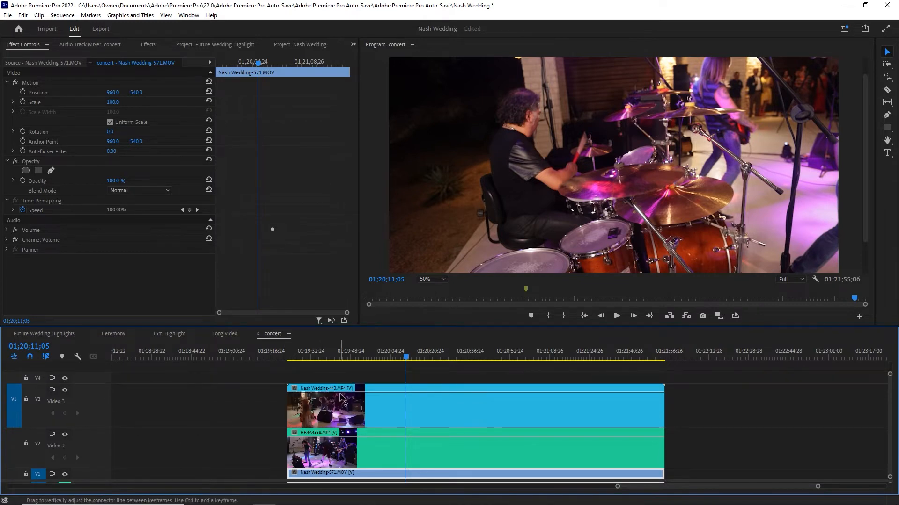
# Compare the three concert camera angles by hiding V3 and V2 in turn while scrubbing, and make both tracks visible again
pyautogui.click(383, 406)
pyautogui.moveTo(407, 358); pyautogui.dragTo(423, 357)
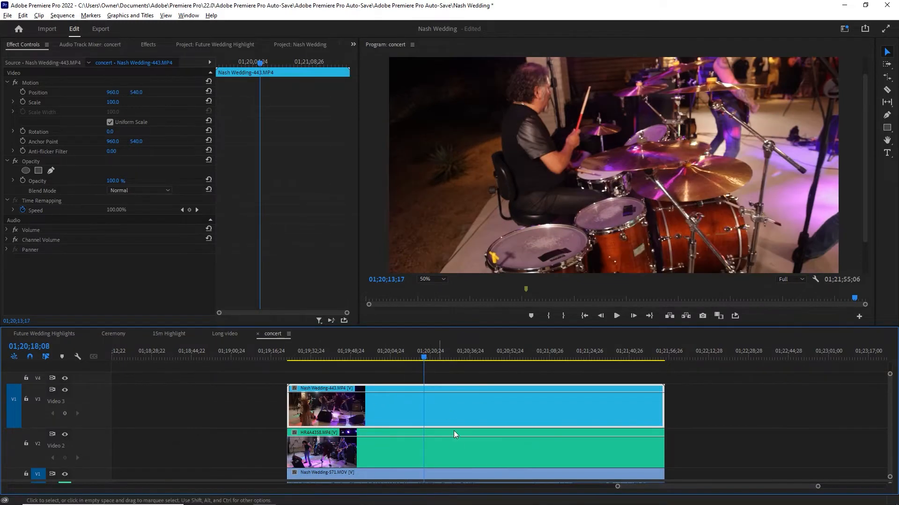
pyautogui.click(447, 448)
pyautogui.click(65, 390)
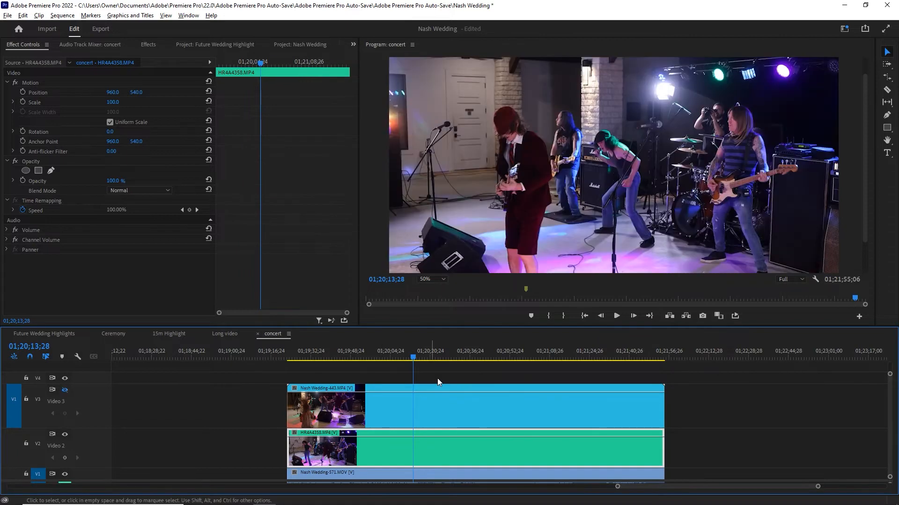
pyautogui.moveTo(415, 352); pyautogui.dragTo(460, 360)
pyautogui.click(65, 435)
pyautogui.click(470, 471)
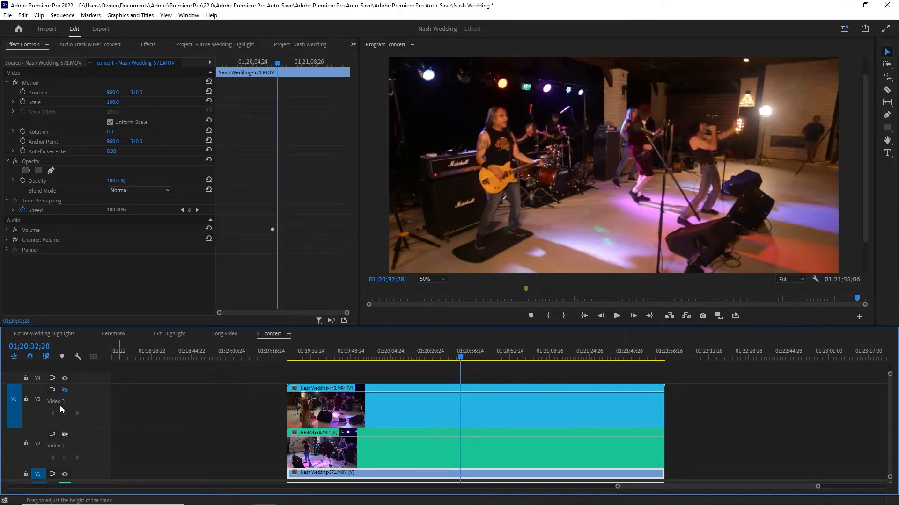
pyautogui.click(65, 434)
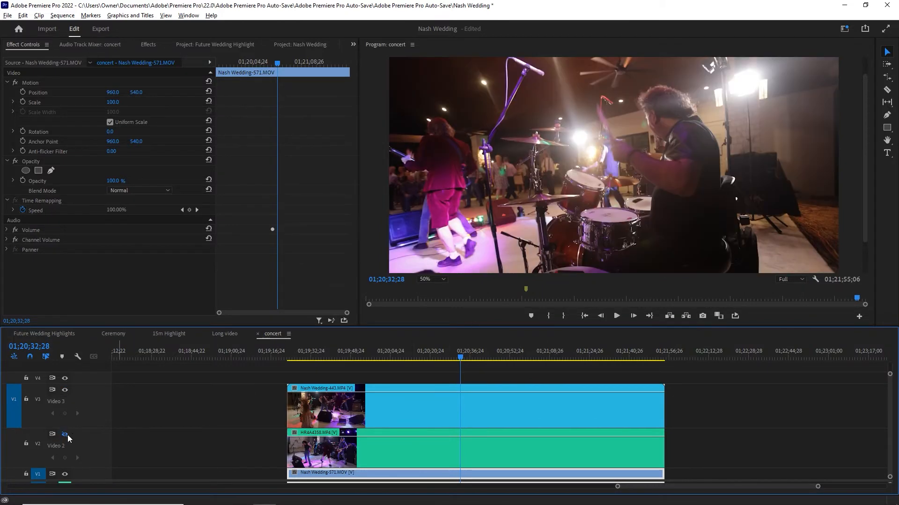
# Set the V3 clip's keyframe line to show Opacity and try moving the line down
pyautogui.click(292, 389)
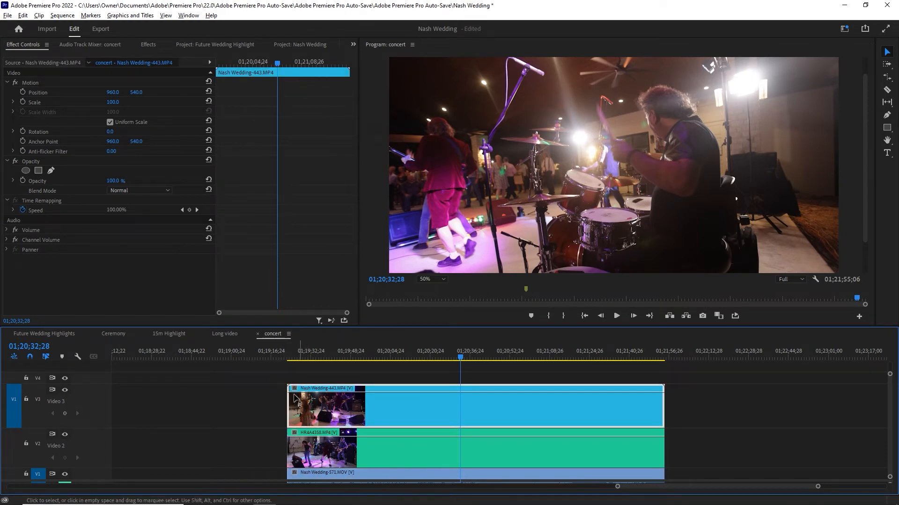
pyautogui.click(295, 389)
pyautogui.moveTo(335, 408)
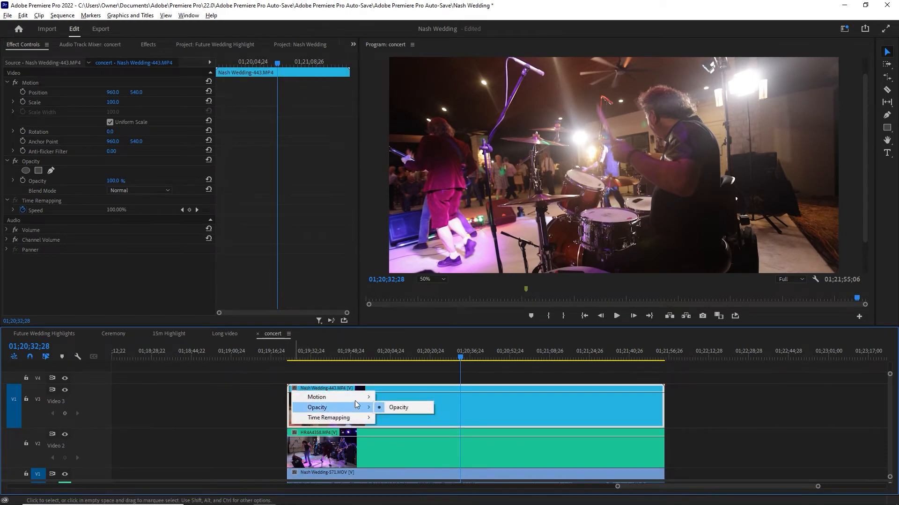
pyautogui.click(403, 409)
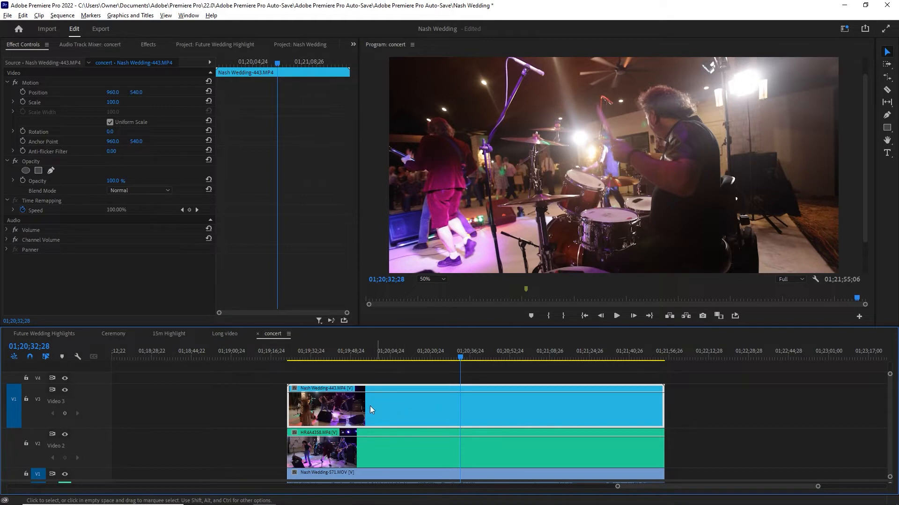
pyautogui.moveTo(378, 388)
pyautogui.mouseDown()
pyautogui.moveTo(378, 414)
pyautogui.moveTo(380, 395)
pyautogui.mouseUp()
# Add two opacity keyframes to the V3 clip with the Pen tool, dropping it from 100% to 0%, and play the fade
pyautogui.press('p')
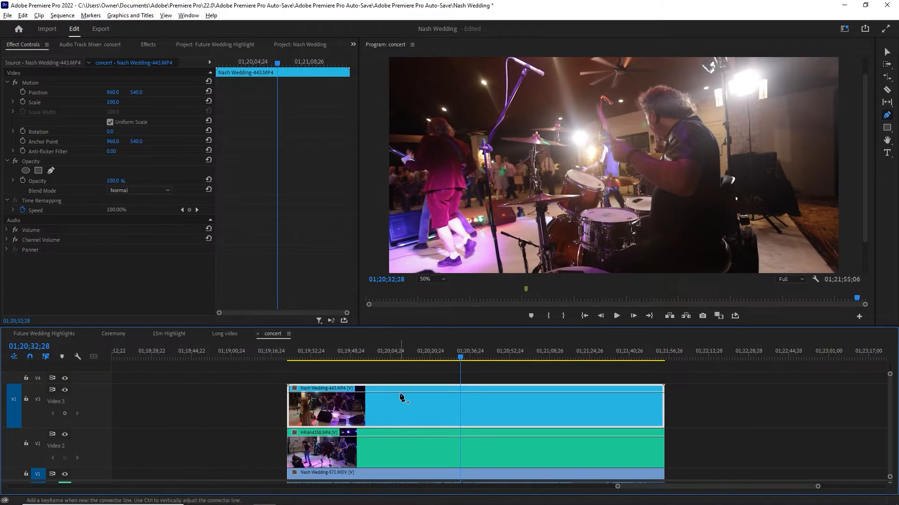
pyautogui.click(400, 393)
pyautogui.moveTo(412, 393); pyautogui.dragTo(406, 424)
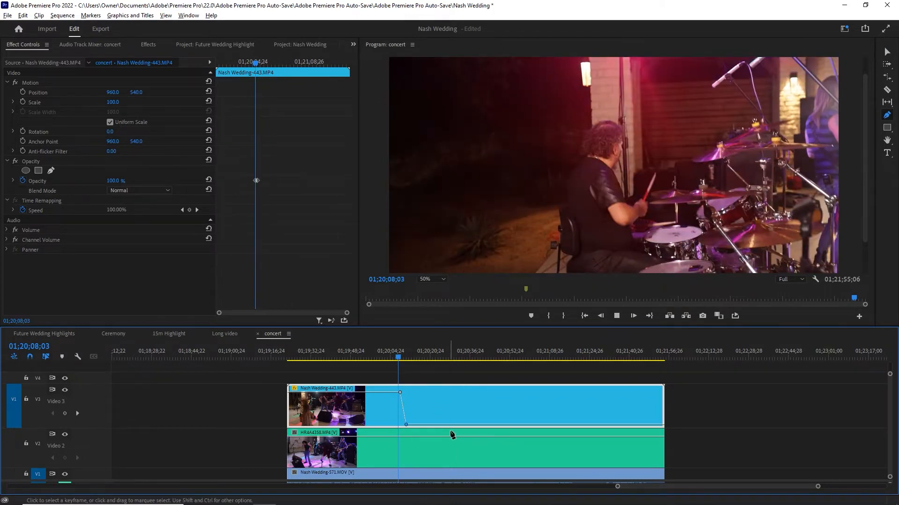
pyautogui.press('space')
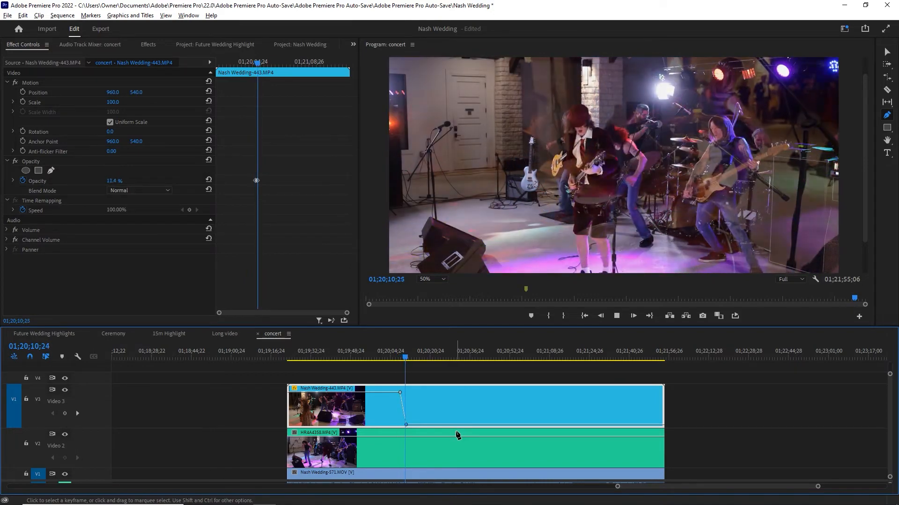
pyautogui.press('space')
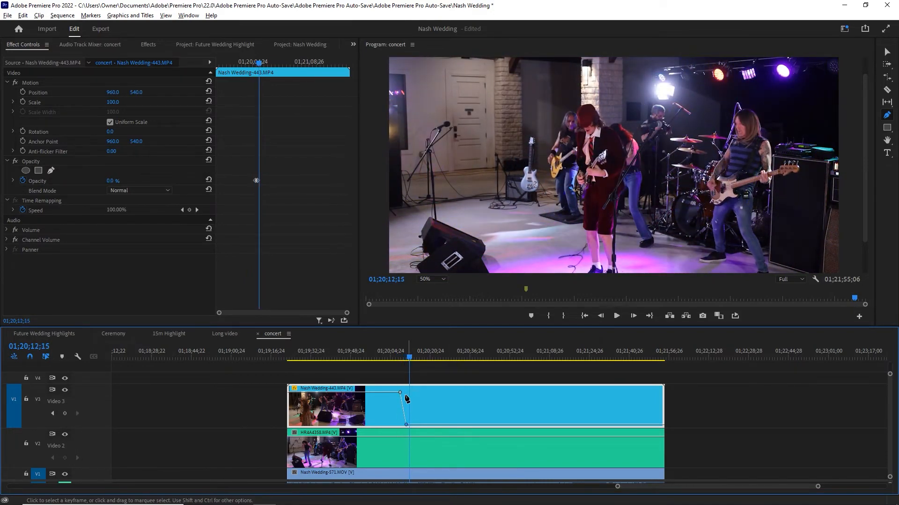
# Set both opacity keyframes on the V3 clip to Hold interpolation so the camera change becomes a hard cut
pyautogui.rightClick(400, 393)
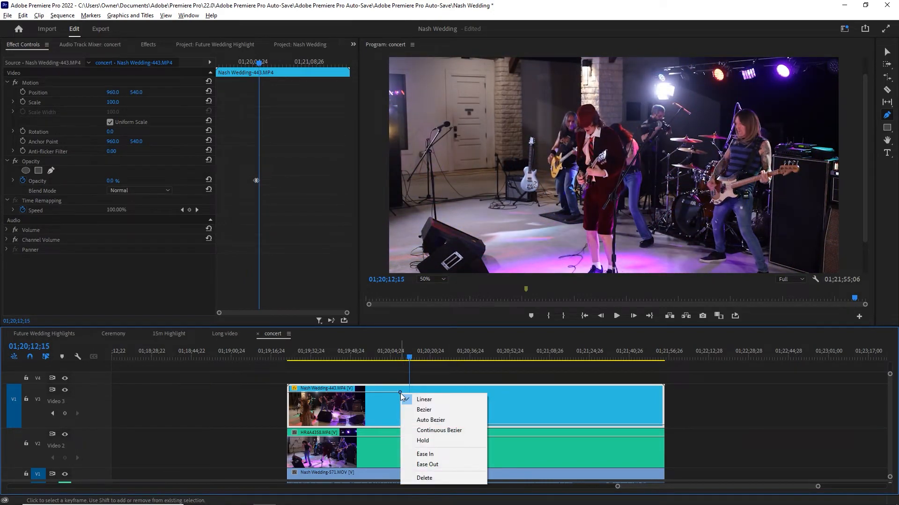
pyautogui.click(456, 442)
pyautogui.click(417, 433)
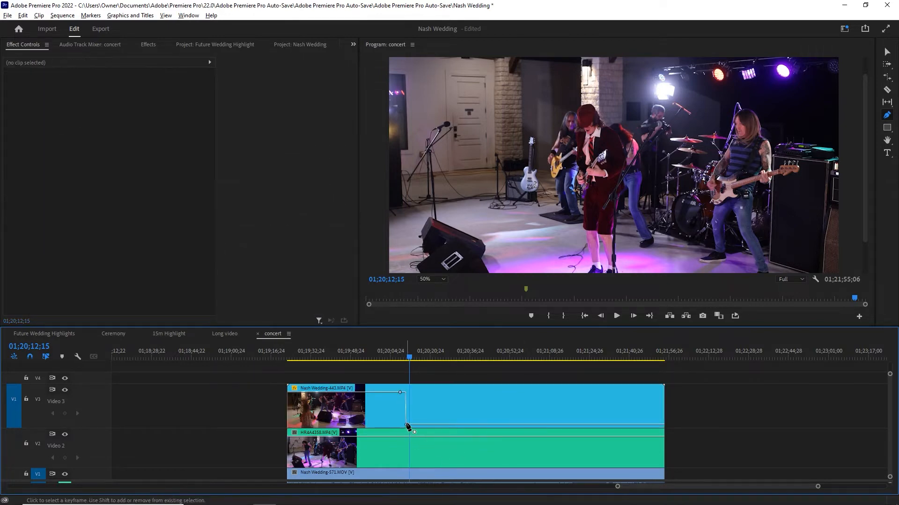
pyautogui.rightClick(406, 426)
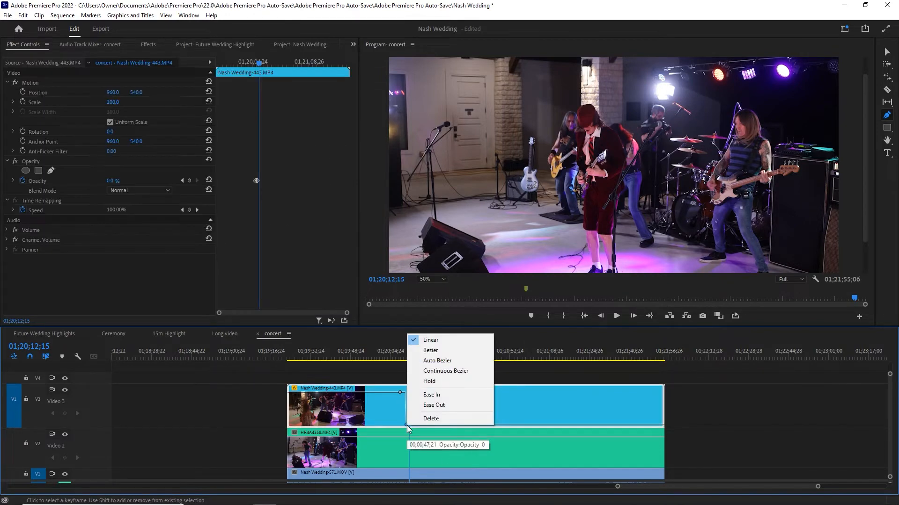
pyautogui.click(431, 385)
# Add V3 opacity keyframes rising to 100% at about 01;20;18 and dropping to 0% at about 01;20;25, and play the cuts
pyautogui.moveTo(436, 424)
pyautogui.mouseDown()
pyautogui.moveTo(432, 398)
pyautogui.moveTo(421, 394)
pyautogui.moveTo(439, 403)
pyautogui.moveTo(439, 425)
pyautogui.mouseUp()
pyautogui.press('space')
pyautogui.moveTo(418, 358); pyautogui.dragTo(416, 358)
pyautogui.press('space')
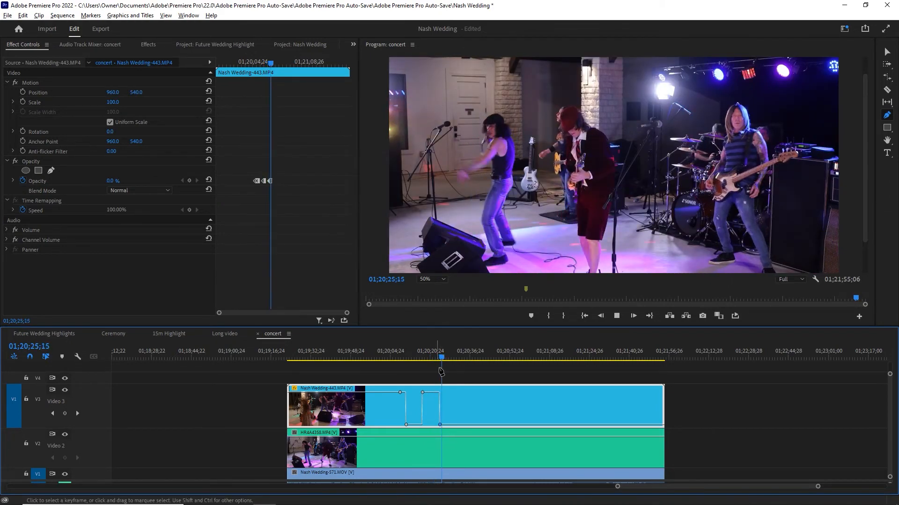
pyautogui.press('space')
# Move the V3 clip's last opacity drop earlier to about 01;20;22;18, replay the cut, and add another 0% keyframe after it
pyautogui.press('j')
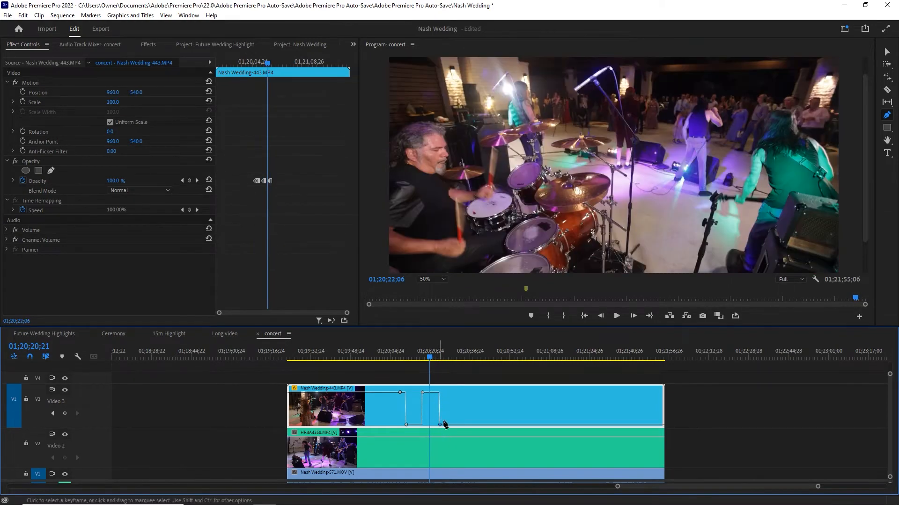
pyautogui.press('=')
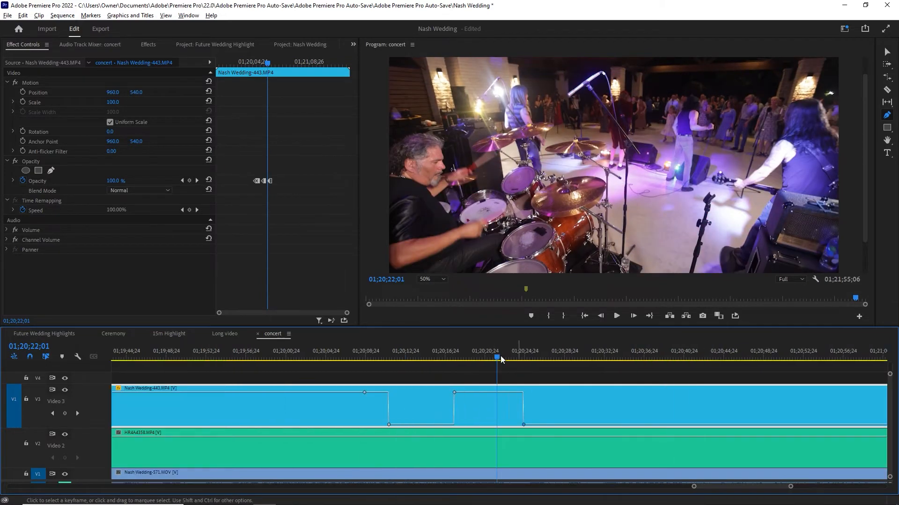
pyautogui.press('l')
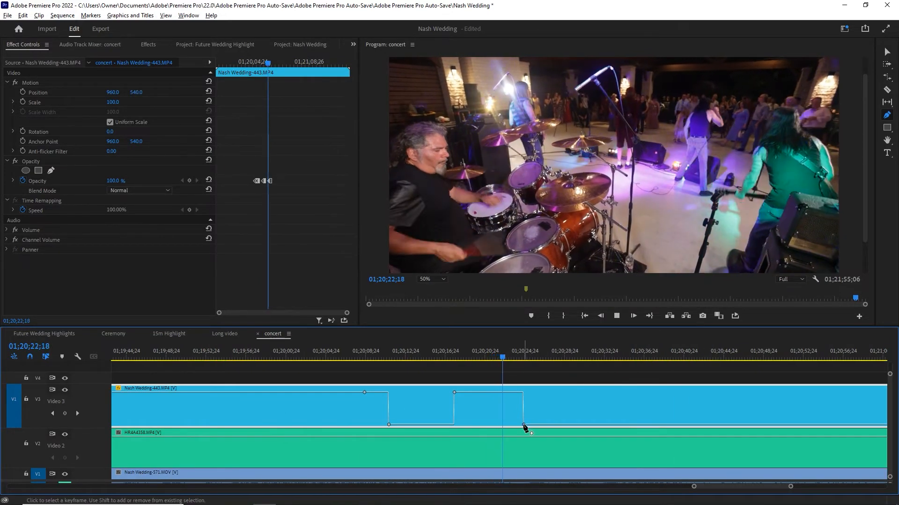
pyautogui.moveTo(507, 425); pyautogui.dragTo(504, 424)
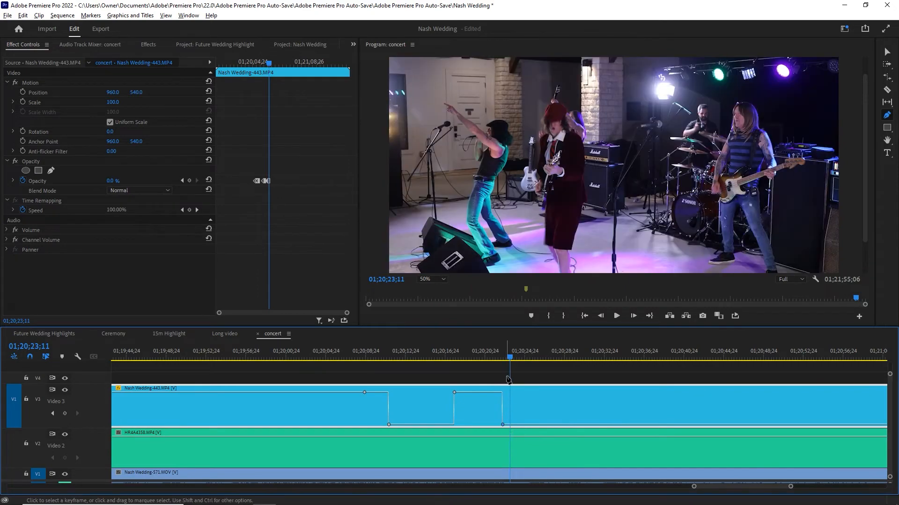
pyautogui.moveTo(504, 360); pyautogui.dragTo(495, 361)
pyautogui.press('space')
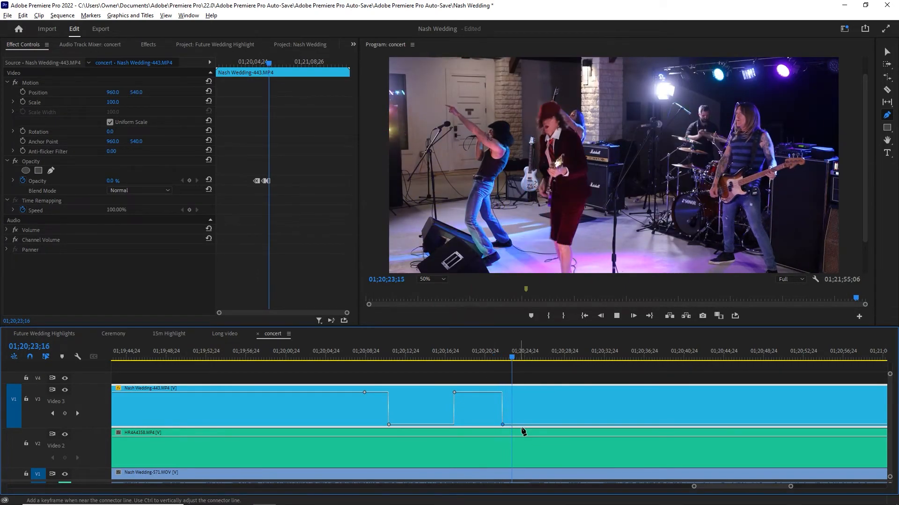
pyautogui.moveTo(542, 425)
pyautogui.mouseDown()
pyautogui.moveTo(538, 392)
pyautogui.moveTo(533, 424)
pyautogui.mouseUp()
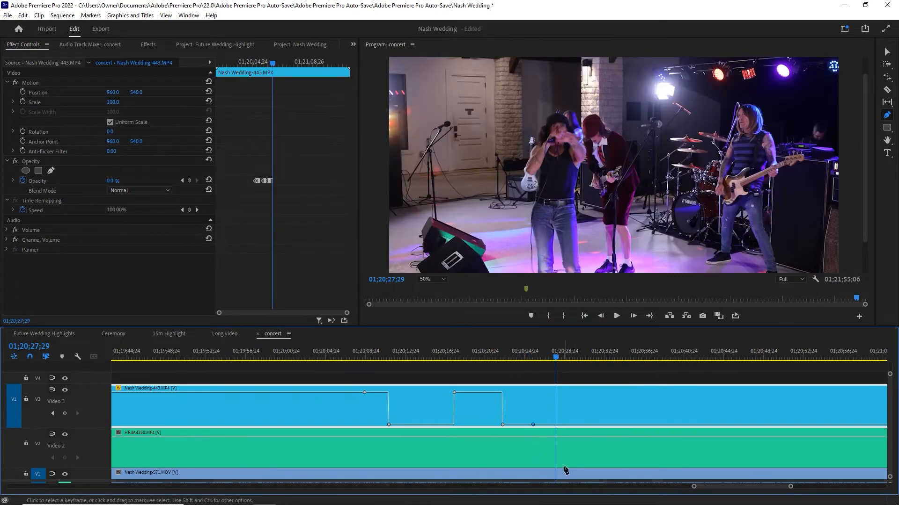
# Add Hold opacity keyframes to the V2 clip, dropping it from 100% to 0% at about 01;20;28, and play the cut
pyautogui.click(555, 438)
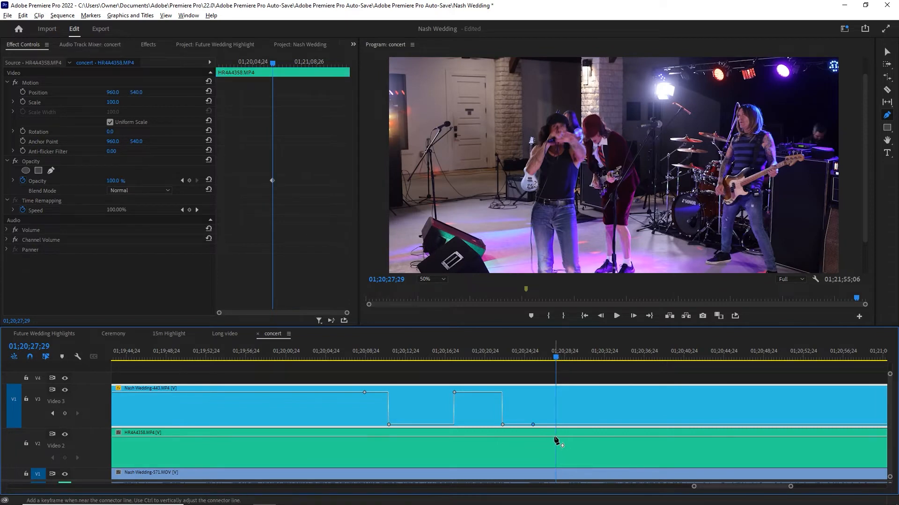
pyautogui.rightClick(555, 438)
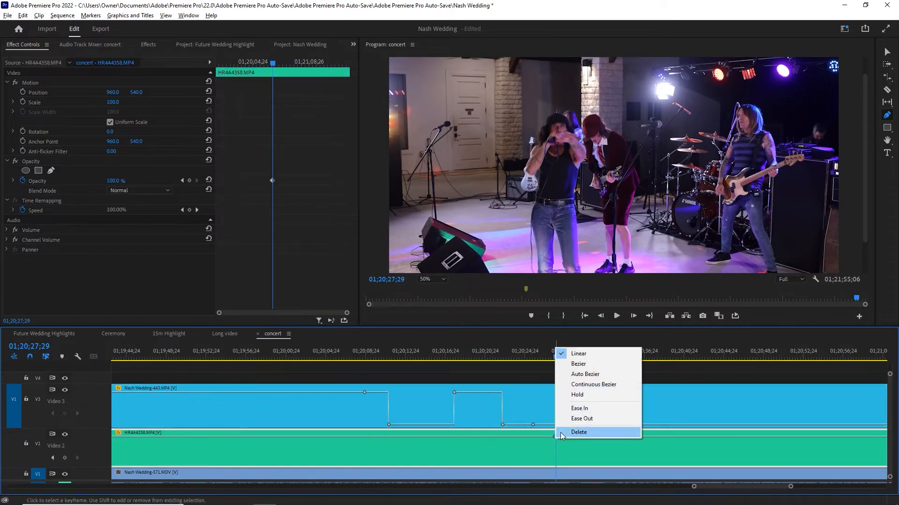
pyautogui.click(576, 395)
pyautogui.moveTo(558, 437); pyautogui.dragTo(558, 465)
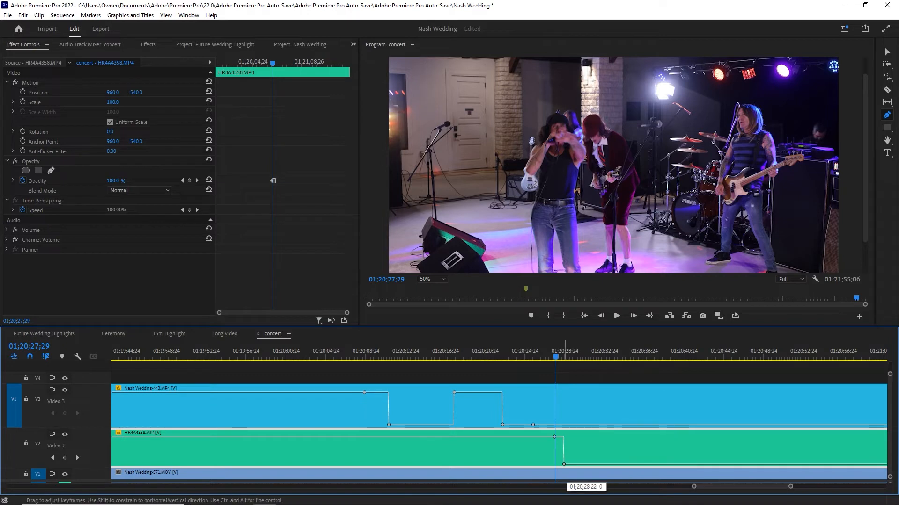
pyautogui.moveTo(556, 357); pyautogui.dragTo(542, 358)
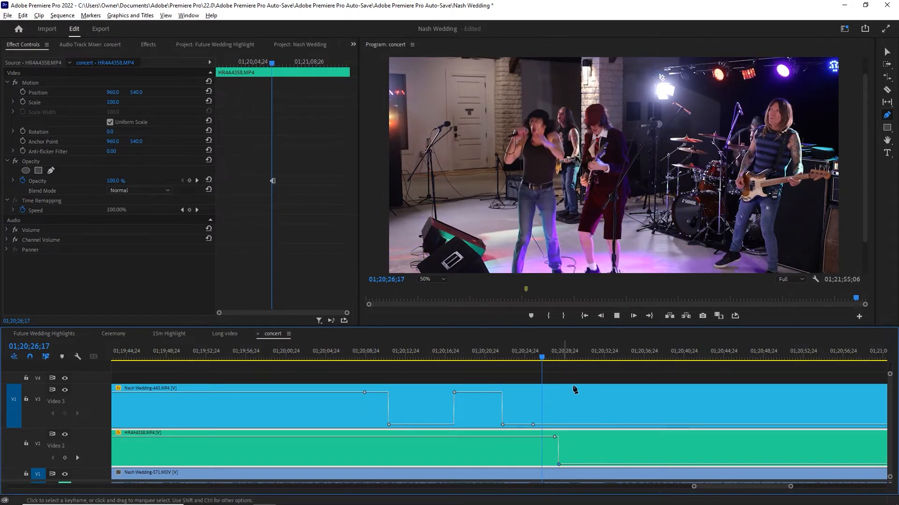
pyautogui.press('space')
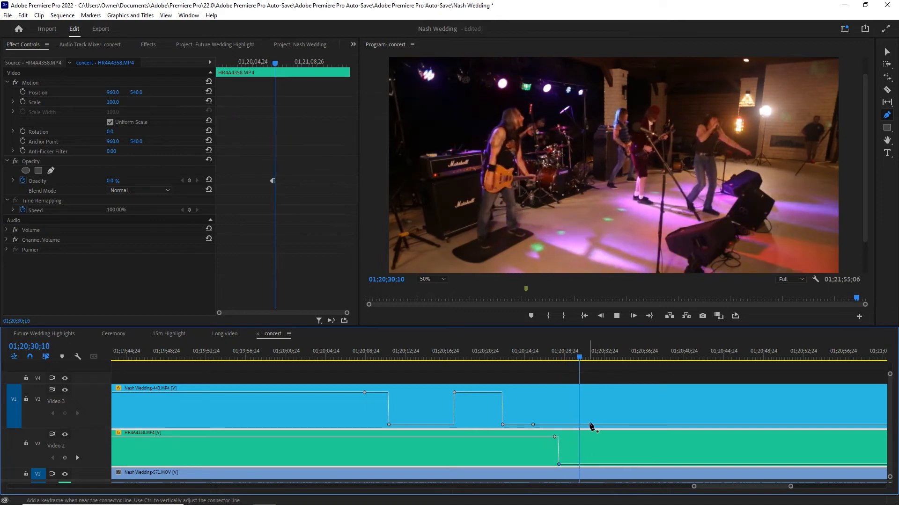
# Raise V3 opacity to 100% at about 01;20;32, drop it to 0% at about 01;20;36, and restore V2 to 100% there
pyautogui.moveTo(591, 425); pyautogui.dragTo(594, 392)
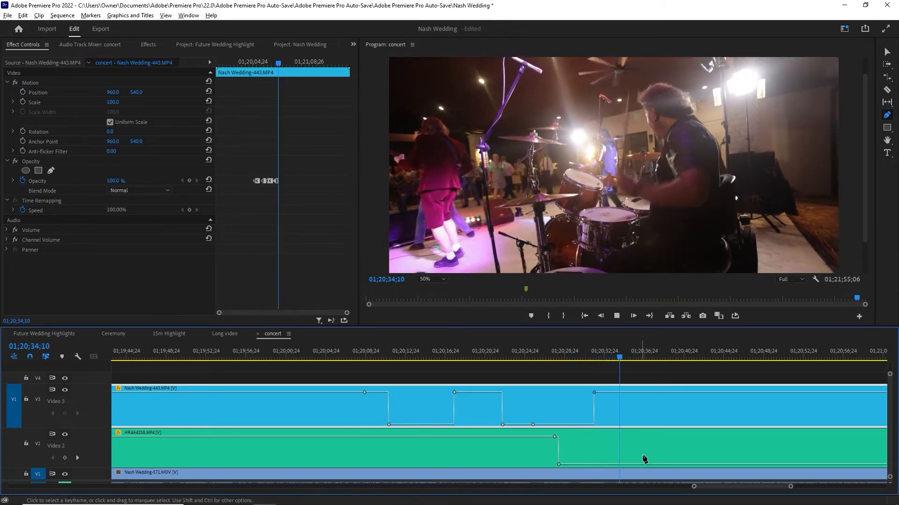
pyautogui.moveTo(639, 465); pyautogui.dragTo(641, 425)
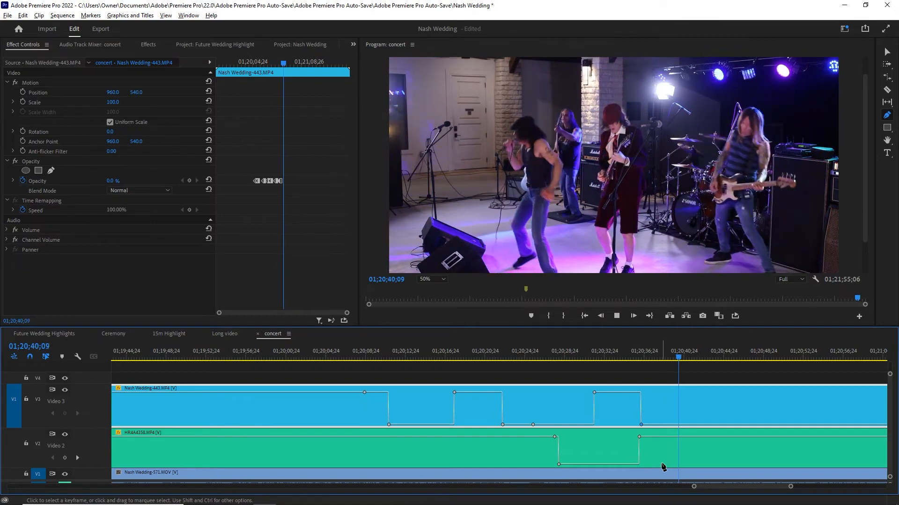
pyautogui.click(640, 438)
pyautogui.rightClick(639, 439)
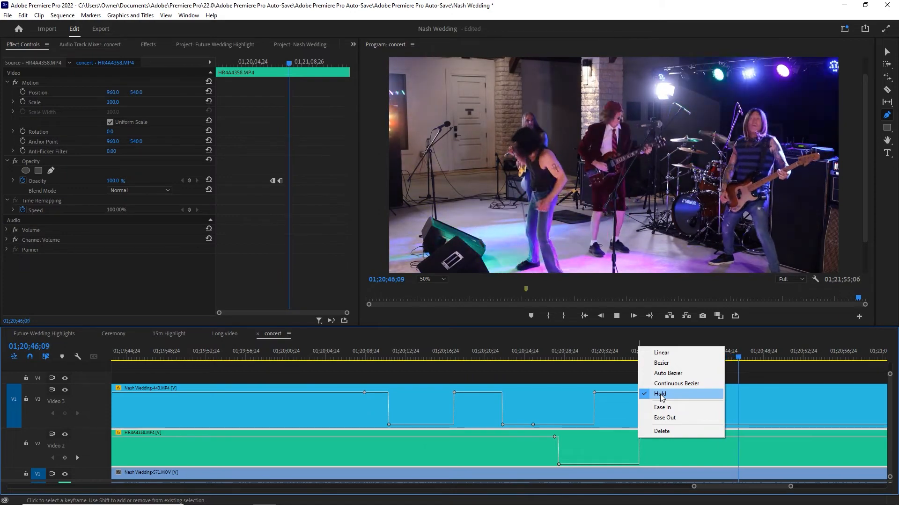
pyautogui.click(767, 378)
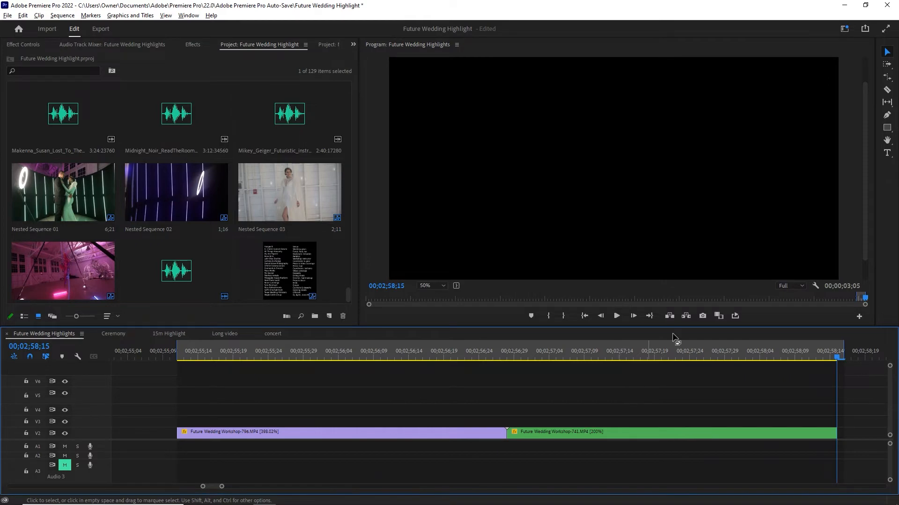
# In the Future Wedding Highlights sequence, move the second clip up to V3, starting at 00;02;56;24 to overlap the V2 clip's end
pyautogui.click(737, 316)
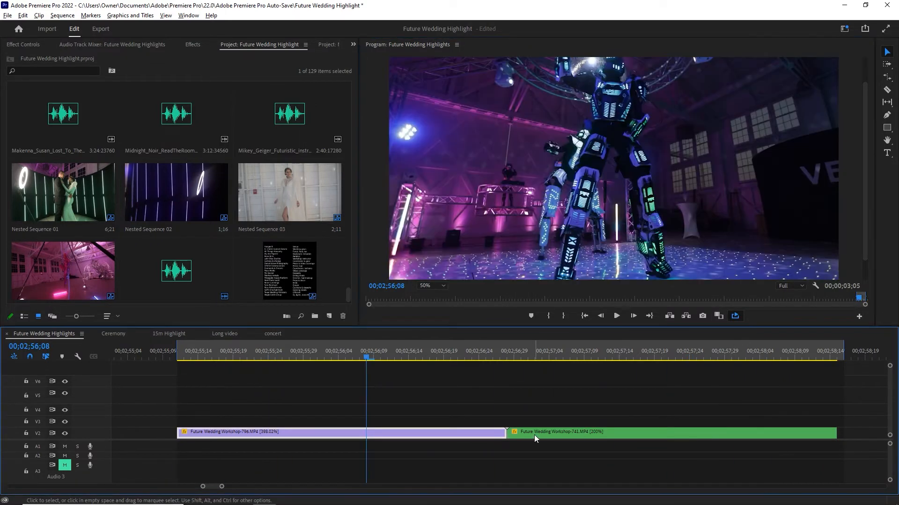
pyautogui.moveTo(534, 434)
pyautogui.mouseDown()
pyautogui.moveTo(543, 425)
pyautogui.moveTo(496, 422)
pyautogui.moveTo(529, 423)
pyautogui.mouseUp()
pyautogui.click(497, 355)
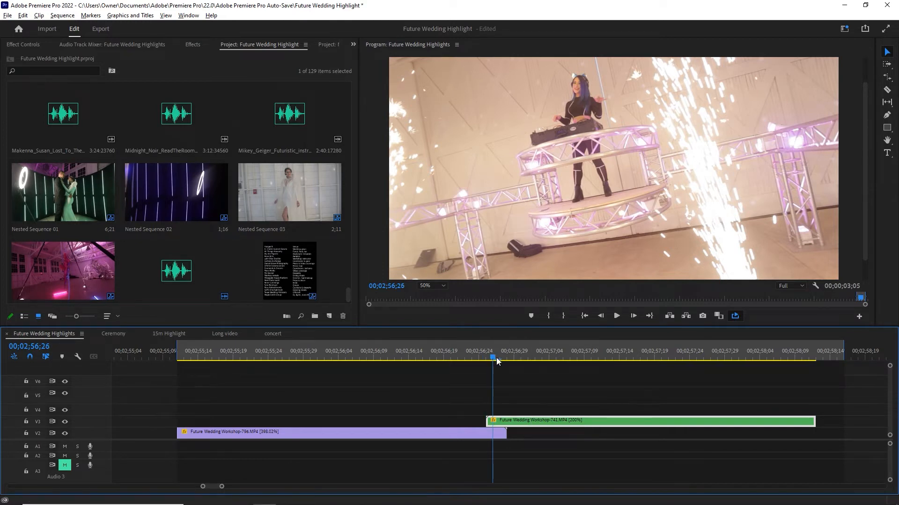
pyautogui.moveTo(496, 358); pyautogui.dragTo(488, 378)
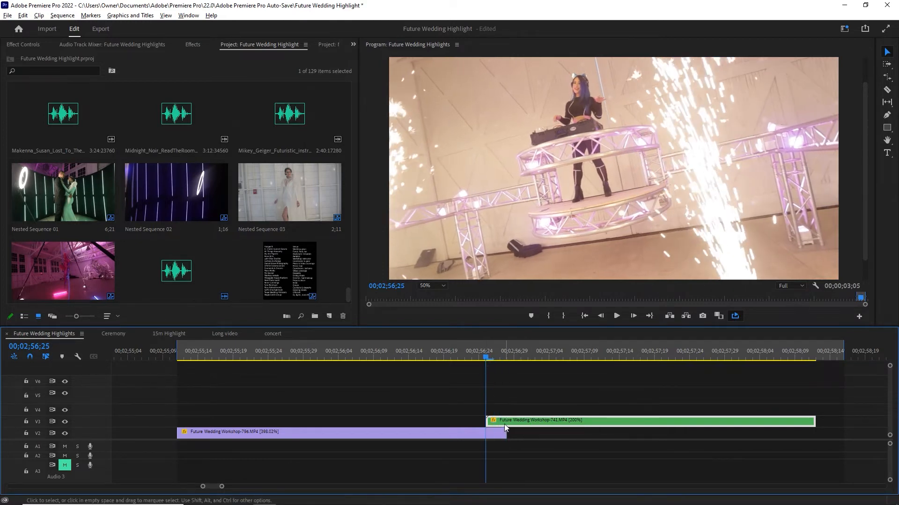
pyautogui.moveTo(504, 424); pyautogui.dragTo(493, 425)
pyautogui.press('Left')
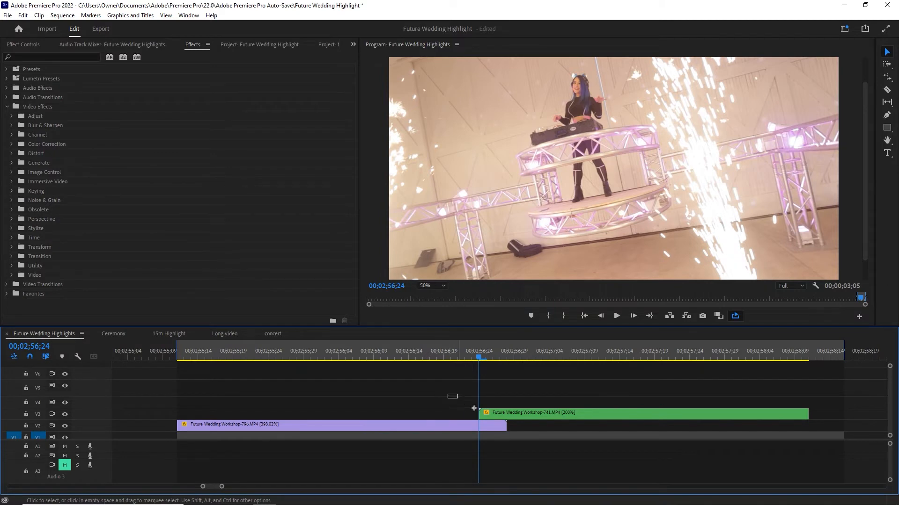
# Find the Transform effect by searching for "transf" and apply it to both overlapping clips
pyautogui.moveTo(448, 394); pyautogui.dragTo(509, 431)
pyautogui.click(81, 56)
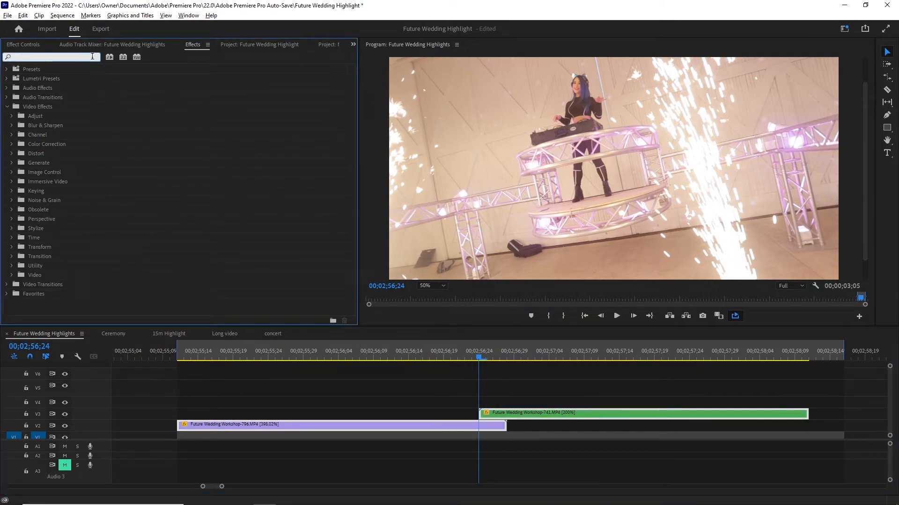
pyautogui.write('transf')
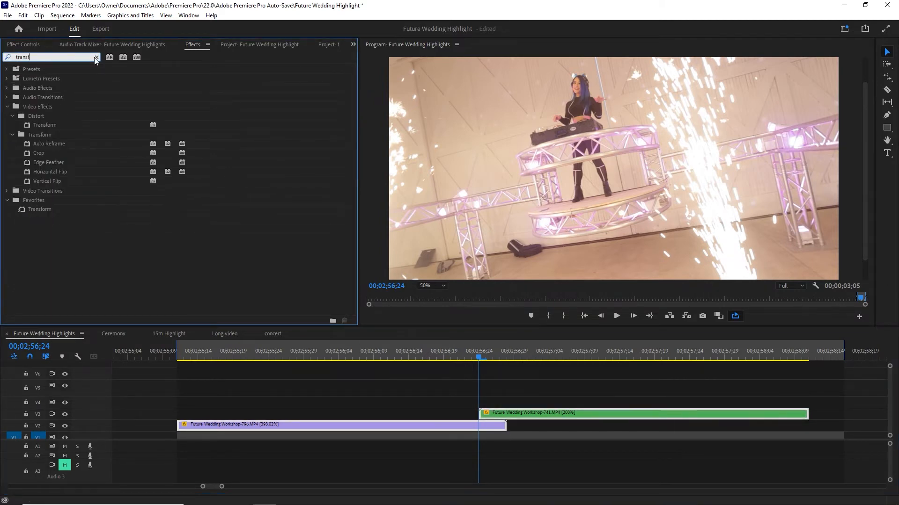
pyautogui.click(27, 124)
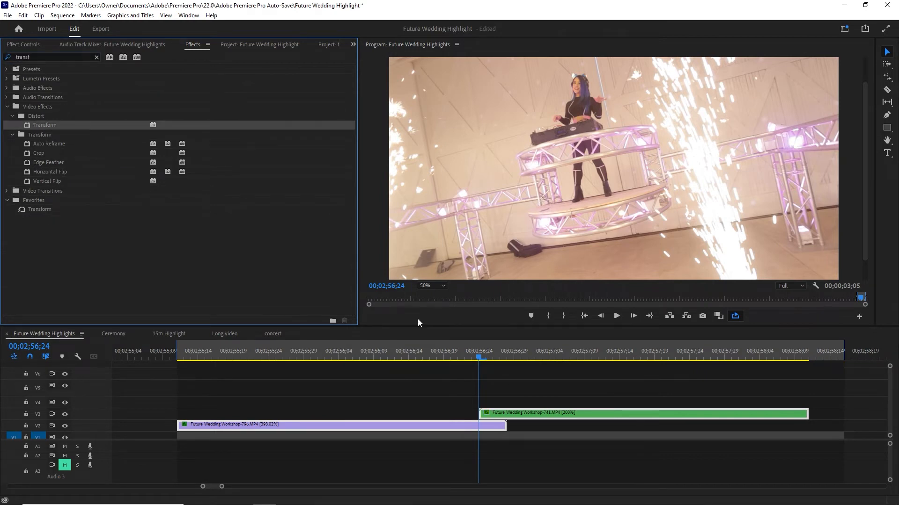
pyautogui.click(445, 397)
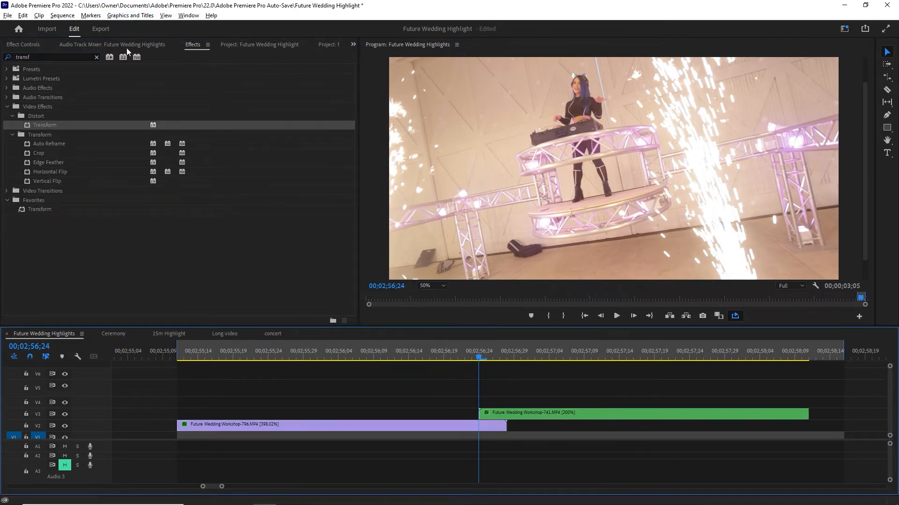
# Set the Transform effect's Shutter Angle to 180 on both the V3 clip and the V2 clip
pyautogui.click(22, 44)
pyautogui.click(455, 424)
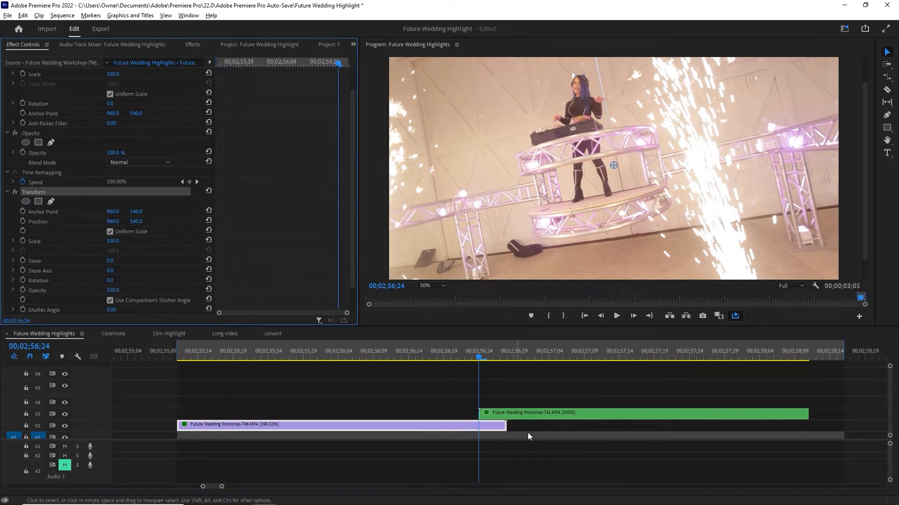
pyautogui.click(527, 414)
pyautogui.click(56, 221)
pyautogui.scroll(-3, 138, 270)
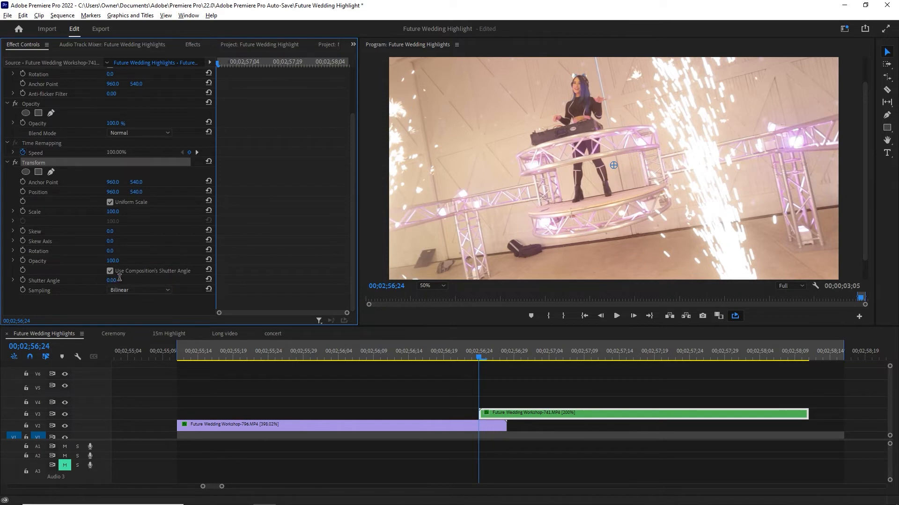
pyautogui.write('180')
pyautogui.press('Return')
pyautogui.click(439, 426)
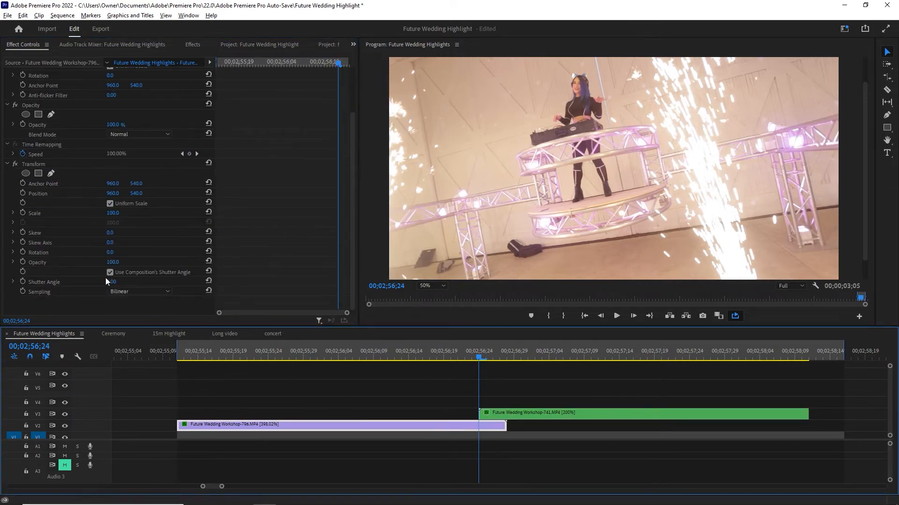
pyautogui.click(113, 281)
pyautogui.write('180')
pyautogui.press('Return')
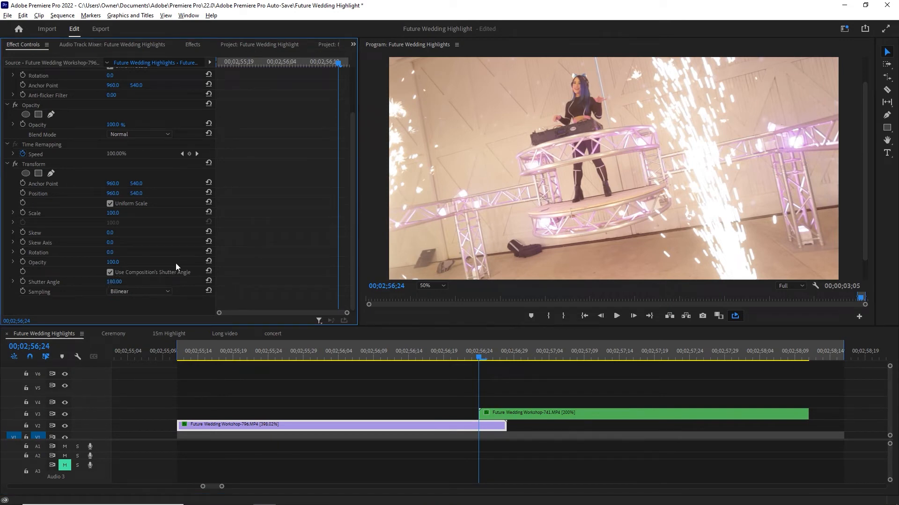
# Select the V2 clip's Motion effect and move the playhead back four frames to 00;02;56;20
pyautogui.scroll(3, 108, 169)
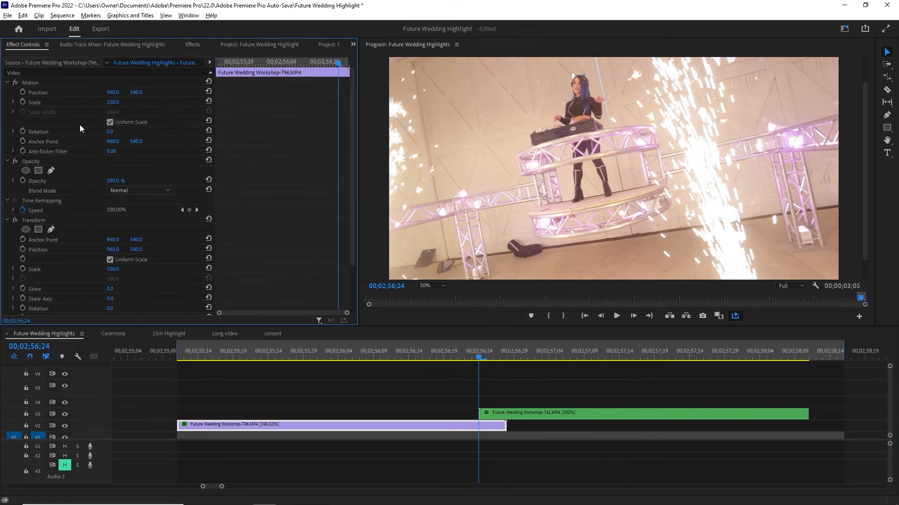
pyautogui.click(33, 84)
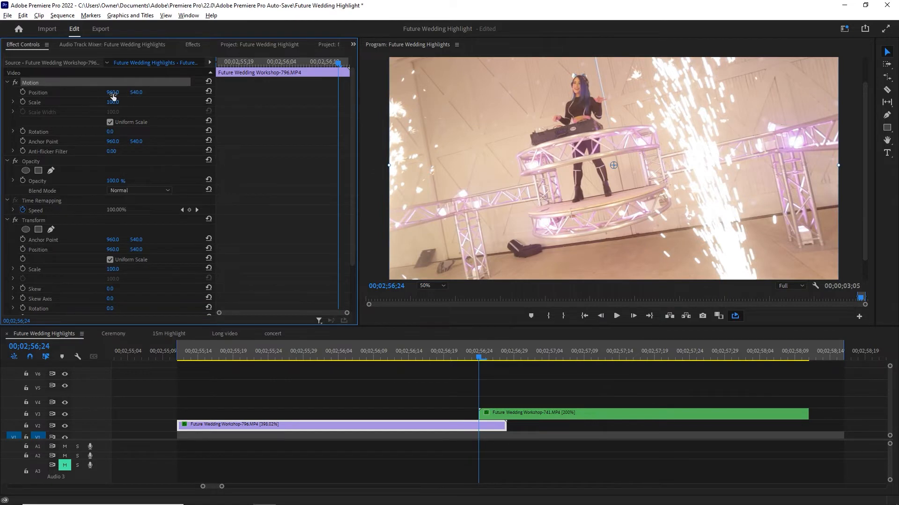
pyautogui.press('Left')
pyautogui.press('Left')
pyautogui.press('Left')
pyautogui.press('Left')
# Try shifting the V2 clip horizontally with the Motion Position value, and undo the shift
pyautogui.moveTo(113, 94); pyautogui.dragTo(131, 103)
pyautogui.hotkey('ctrl', 'z')
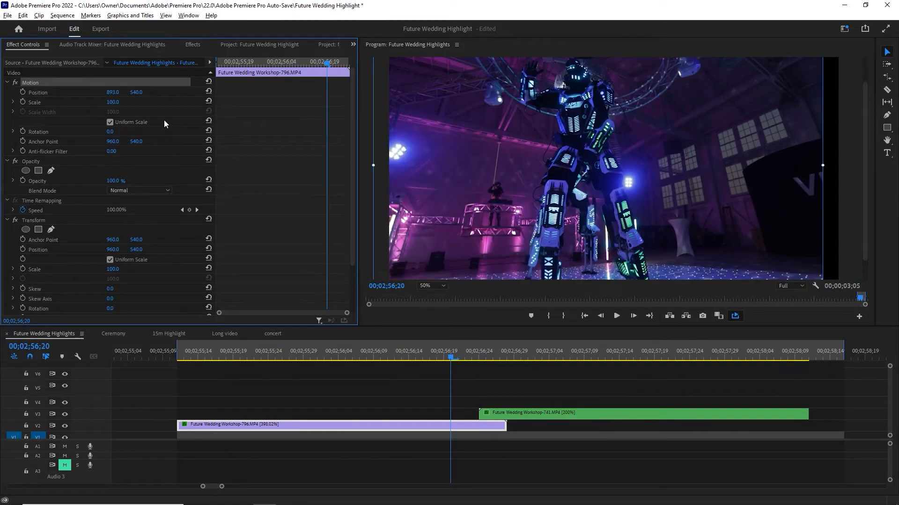
pyautogui.hotkey('ctrl', 'z')
# Hide track V3 and add a Transform Position keyframe to the V2 clip at 00;02;56;24
pyautogui.click(46, 220)
pyautogui.scroll(-2, 108, 230)
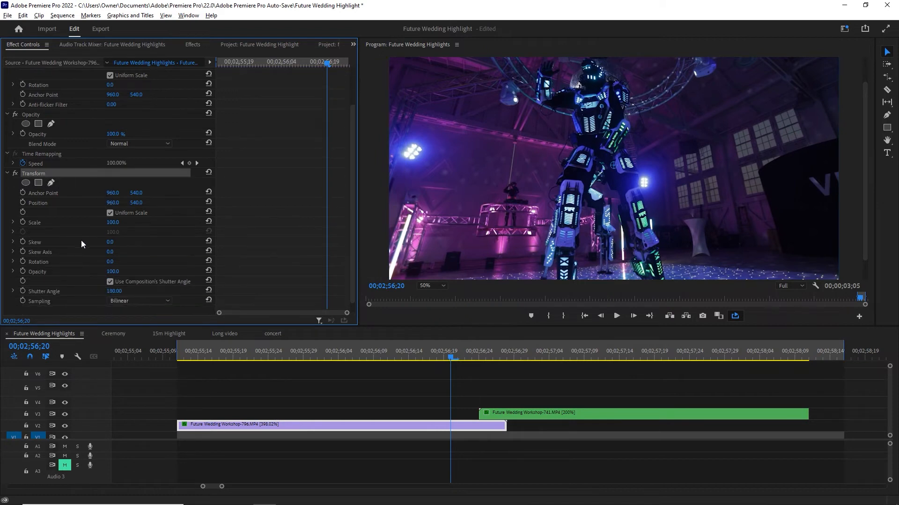
pyautogui.scroll(-1, 84, 236)
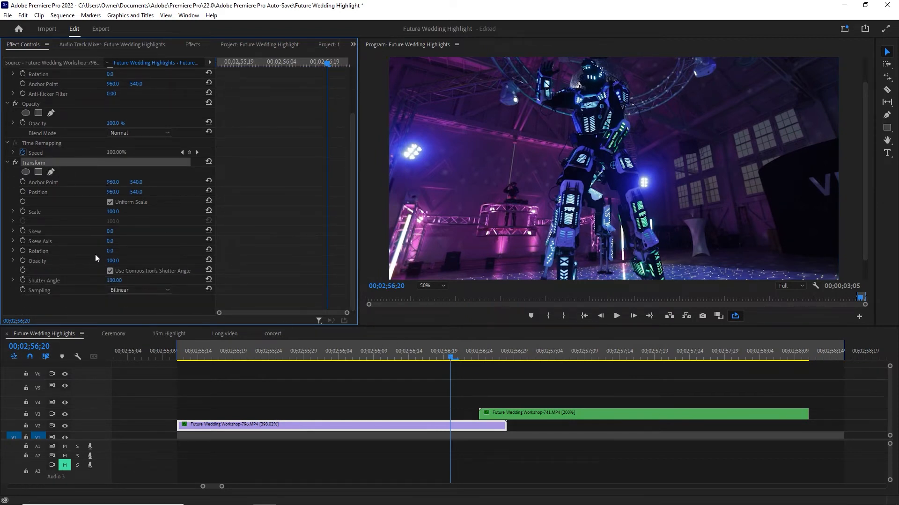
pyautogui.moveTo(448, 358); pyautogui.dragTo(482, 364)
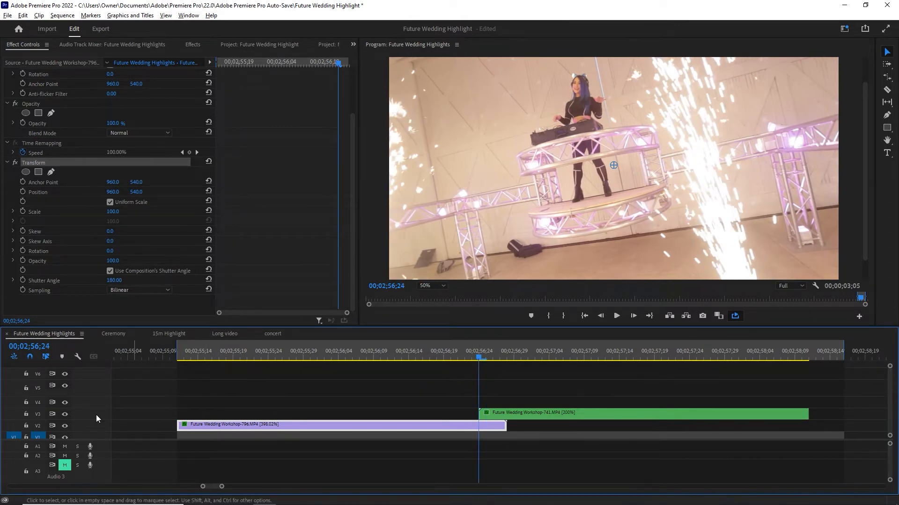
pyautogui.click(65, 414)
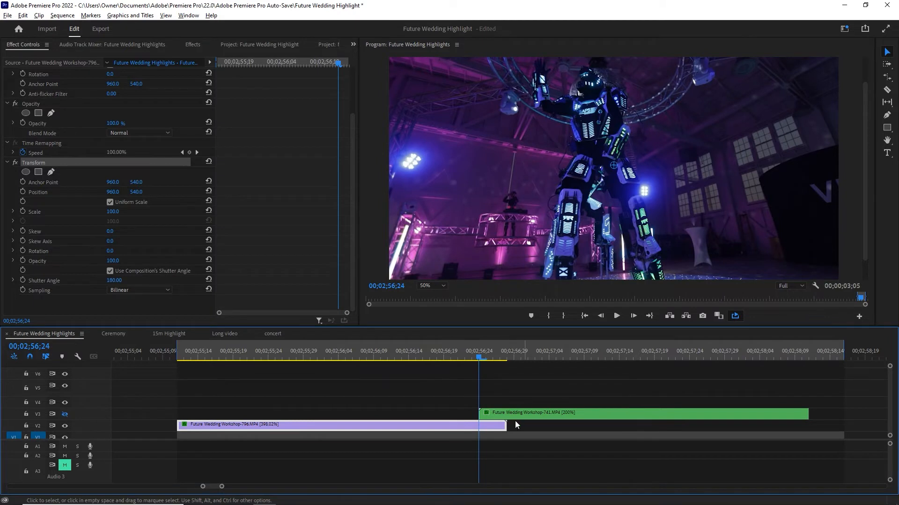
pyautogui.click(53, 184)
pyautogui.click(47, 192)
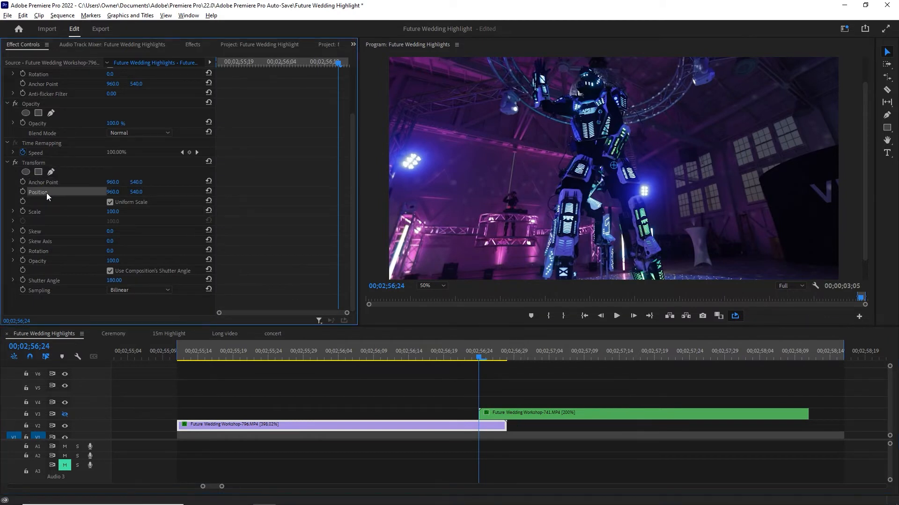
pyautogui.click(22, 191)
# Set the V2 clip's horizontal Transform Position to -959 at 00;02;56;27 to create its slide-out keyframe
pyautogui.moveTo(219, 313); pyautogui.dragTo(281, 319)
pyautogui.moveTo(295, 64); pyautogui.dragTo(366, 69)
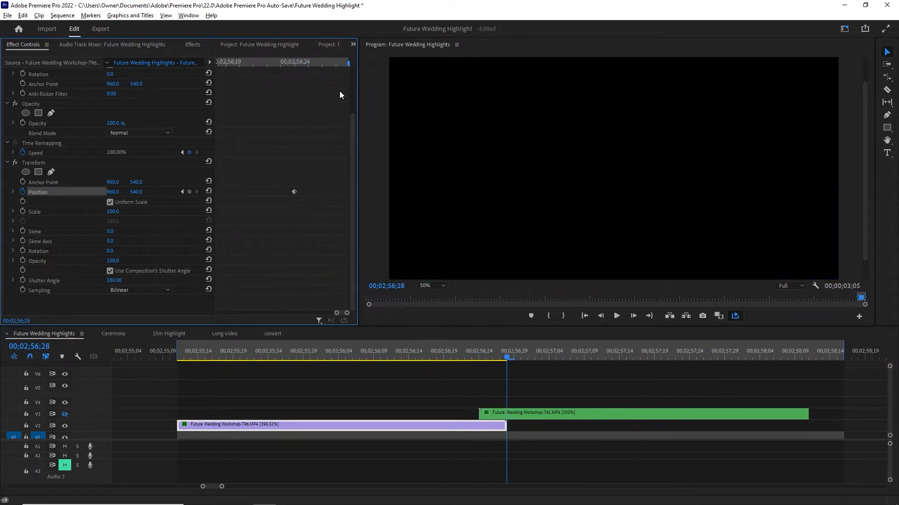
pyautogui.press('Left')
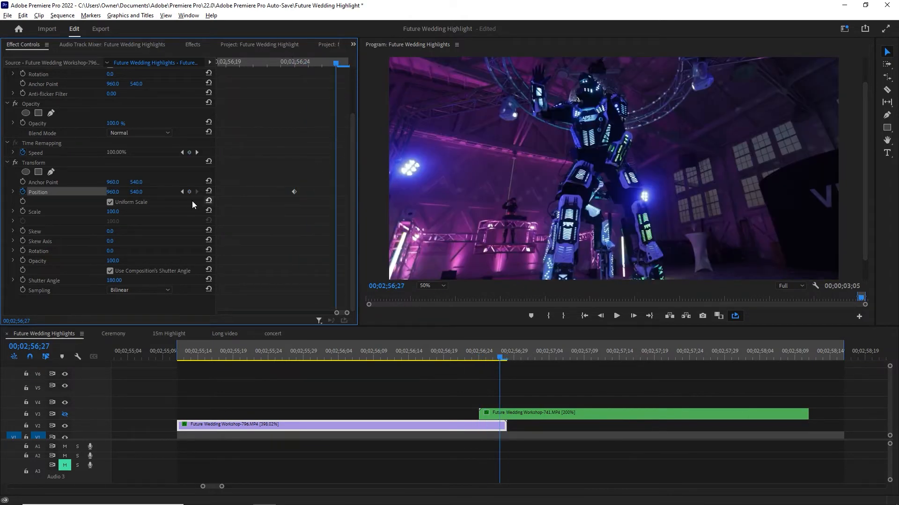
pyautogui.moveTo(115, 194); pyautogui.dragTo(0, 193)
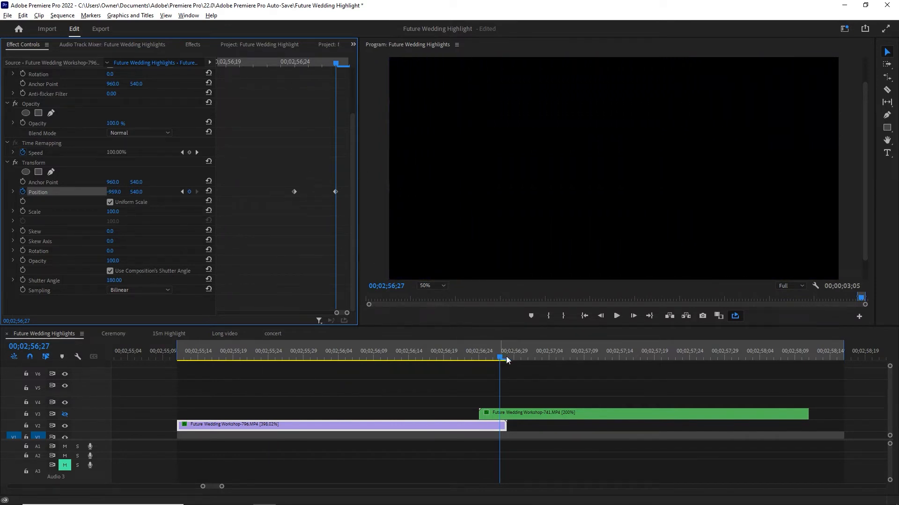
# Play back the V2 clip's slide-out and inspect its motion blur at 00;02;56;26
pyautogui.moveTo(506, 357); pyautogui.dragTo(444, 357)
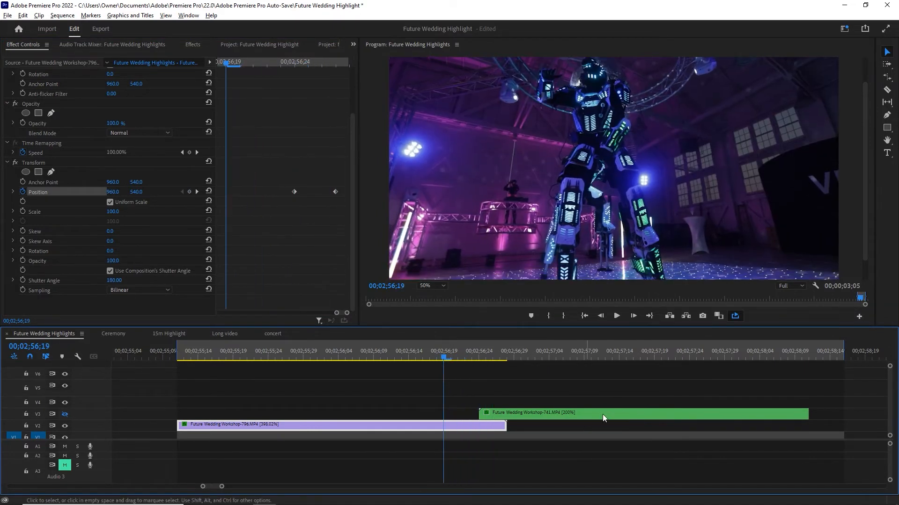
pyautogui.press('space')
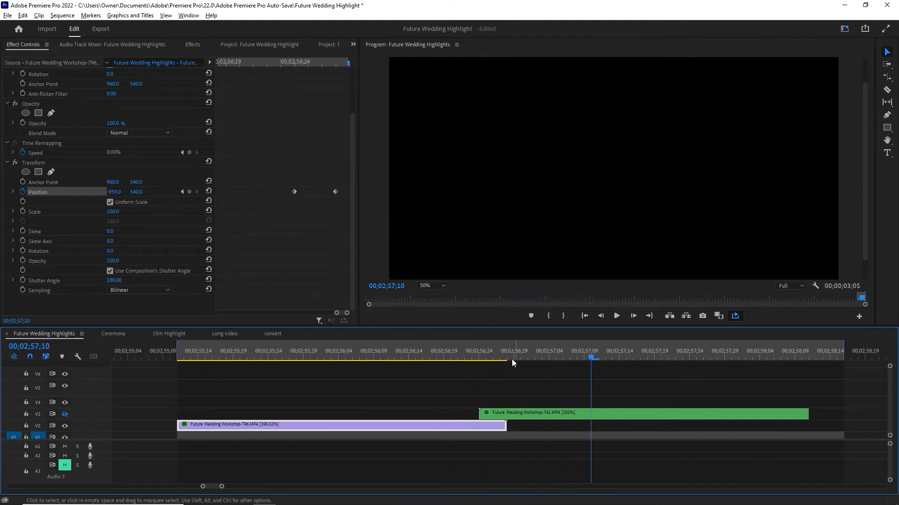
pyautogui.click(447, 357)
pyautogui.press('space')
pyautogui.click(492, 357)
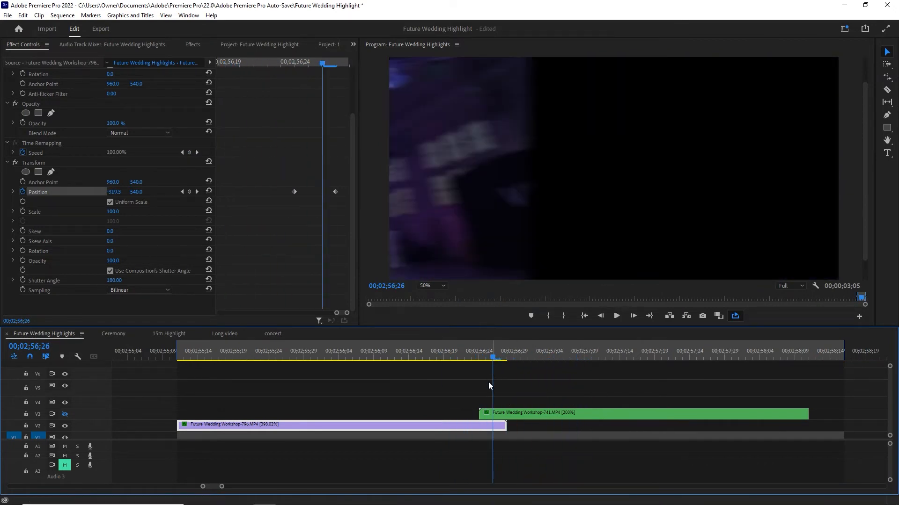
# Move the V2 clip's first Transform Position keyframe earlier to 00;02;56;20 and preview the slide
pyautogui.click(239, 63)
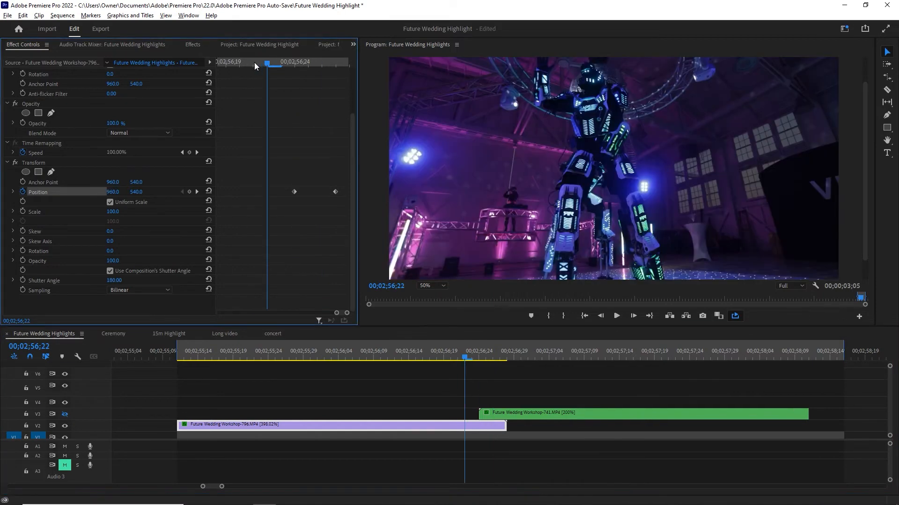
pyautogui.moveTo(296, 192); pyautogui.dragTo(236, 190)
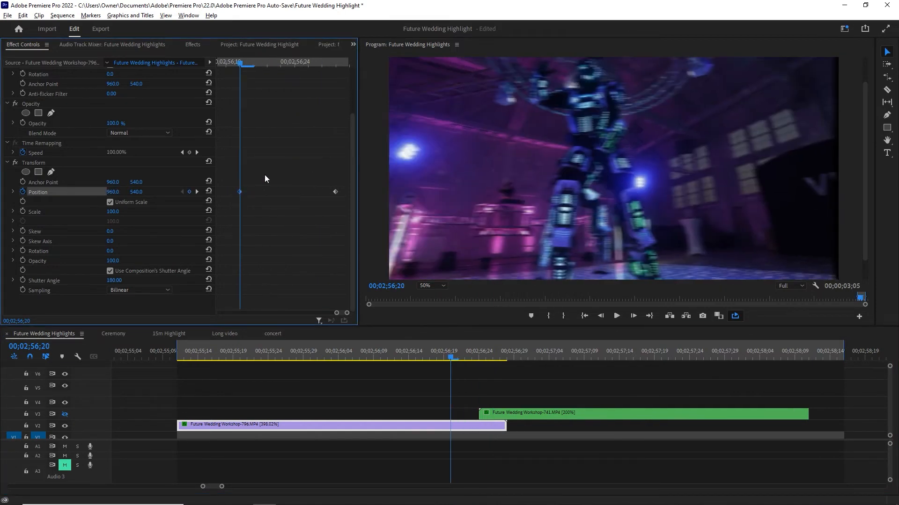
pyautogui.click(228, 65)
pyautogui.press('space')
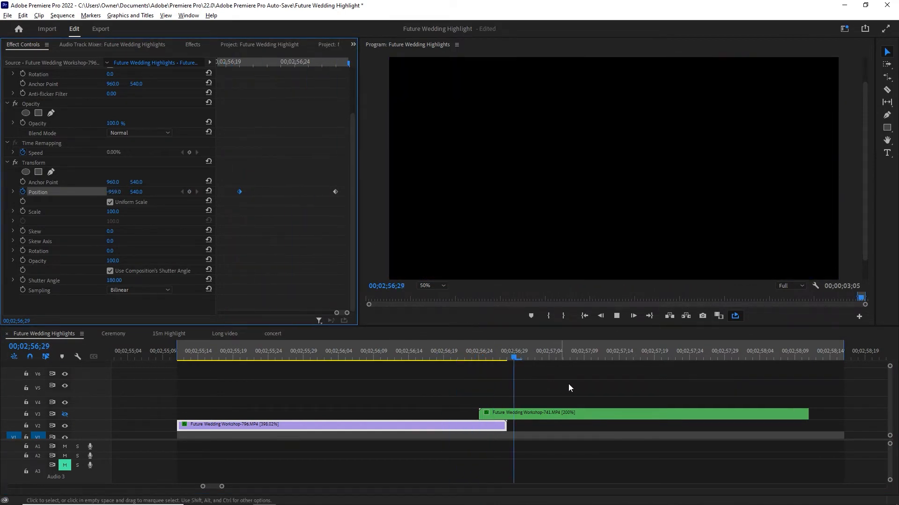
pyautogui.press('space')
pyautogui.moveTo(499, 352); pyautogui.dragTo(434, 356)
pyautogui.press('space')
pyautogui.press('space')
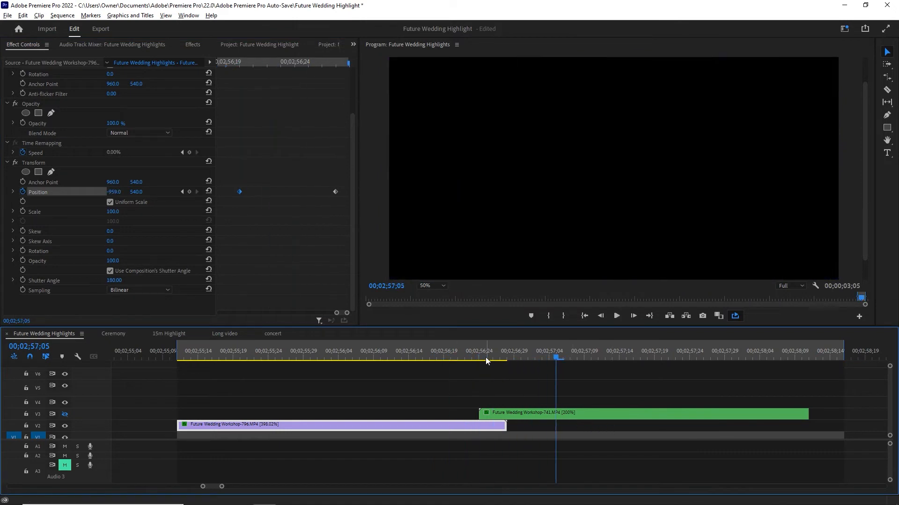
# Show track V3 again and add a Transform Position keyframe to its clip at 00;02;56;27
pyautogui.click(477, 356)
pyautogui.click(521, 416)
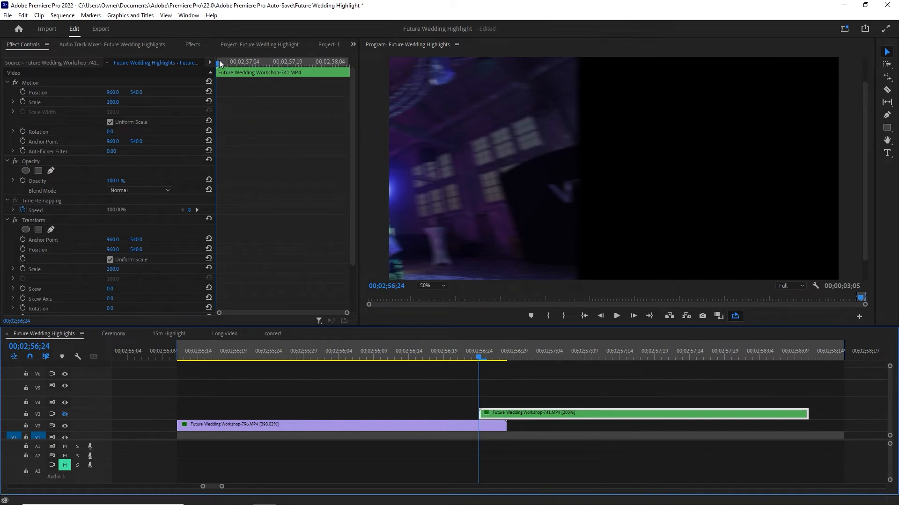
pyautogui.moveTo(219, 60); pyautogui.dragTo(225, 63)
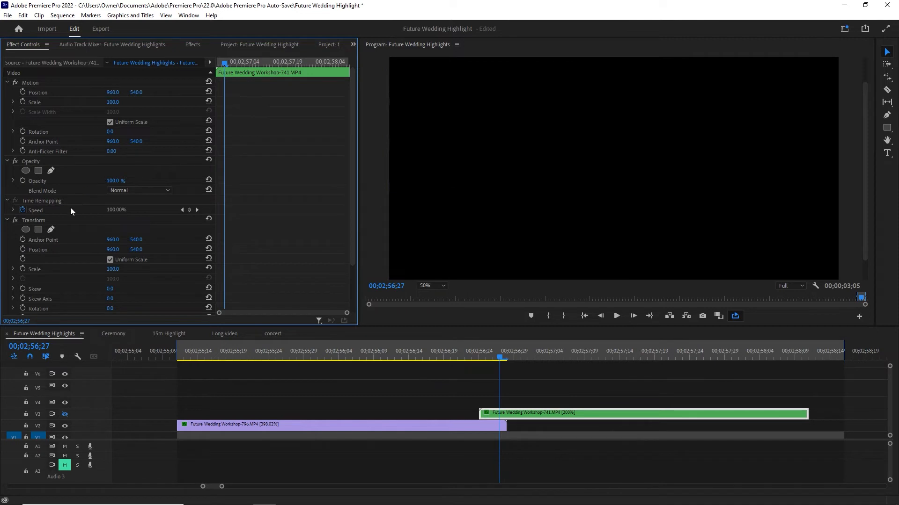
pyautogui.click(65, 414)
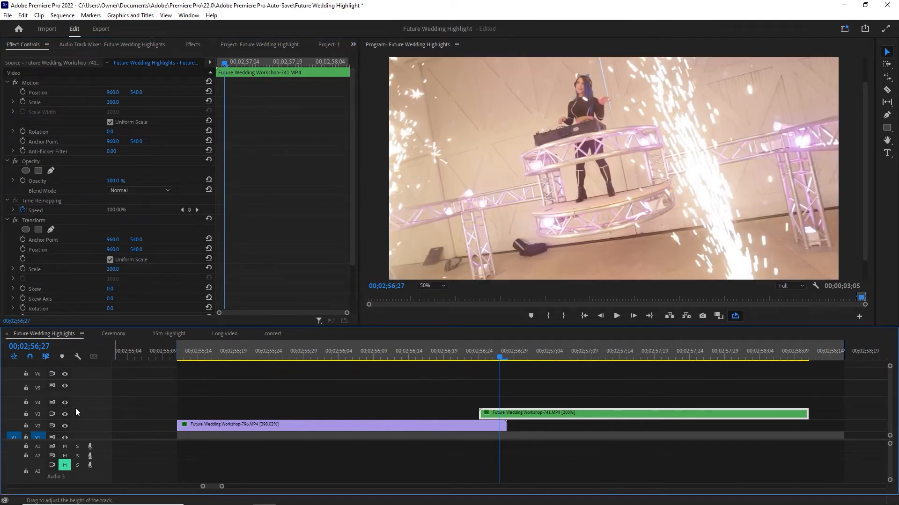
pyautogui.click(38, 251)
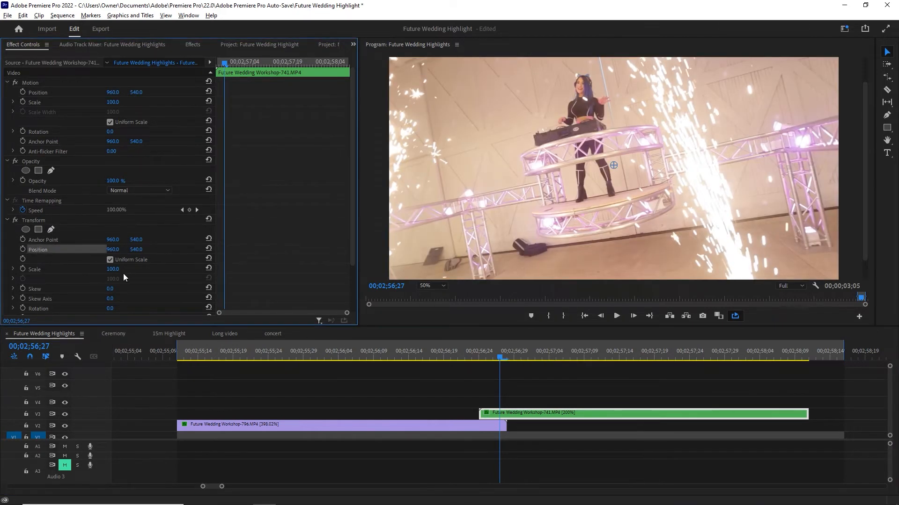
pyautogui.click(22, 251)
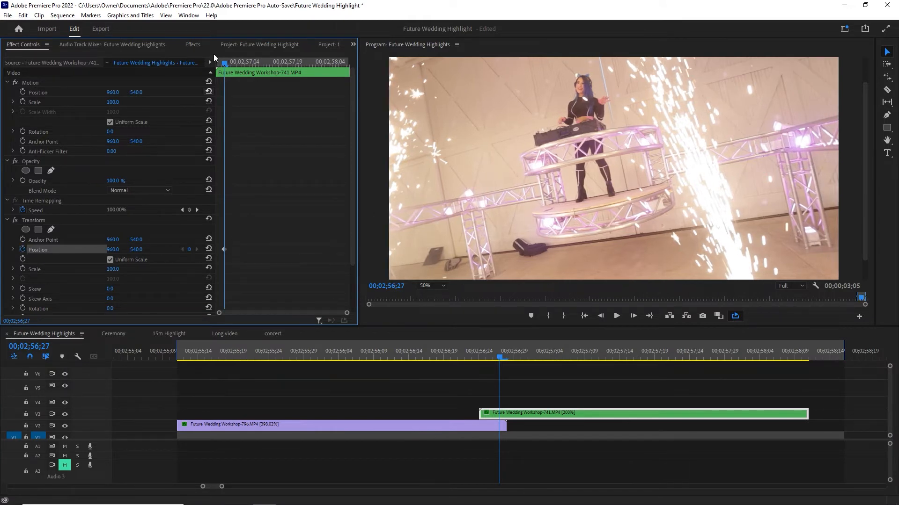
# Set the V3 clip's horizontal Transform Position to 3060 at its first frame, then preview the transition
pyautogui.moveTo(229, 63); pyautogui.dragTo(211, 63)
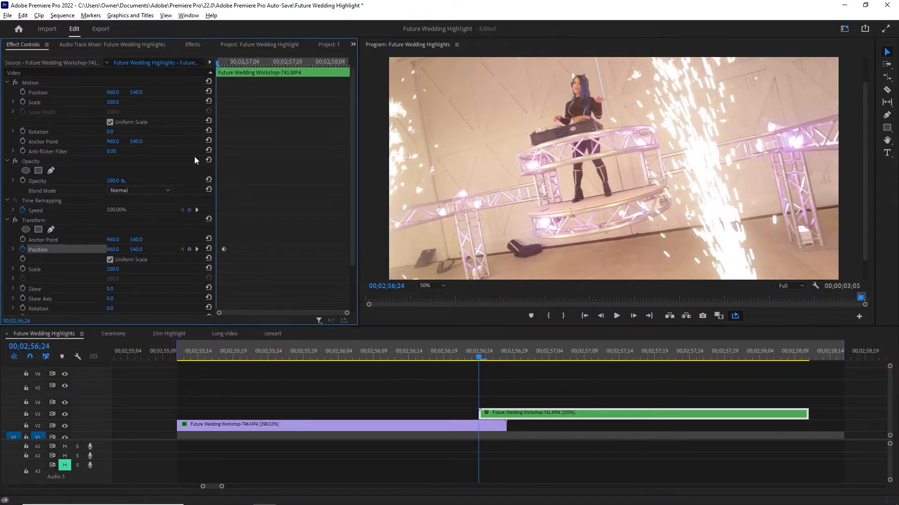
pyautogui.moveTo(112, 253); pyautogui.dragTo(217, 254)
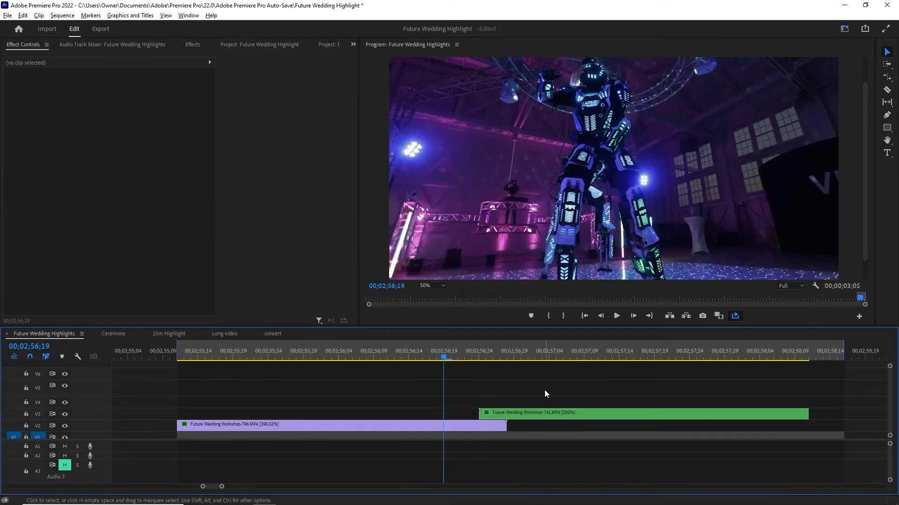
pyautogui.press('space')
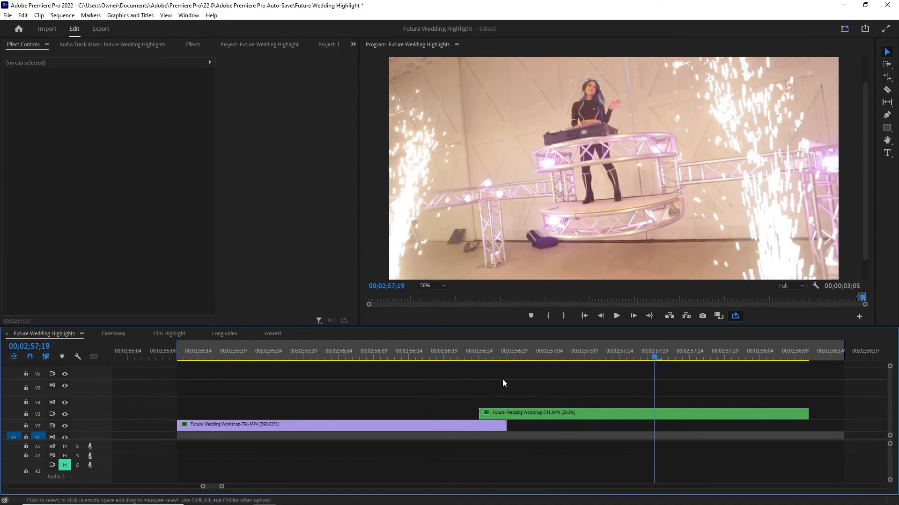
pyautogui.moveTo(487, 351)
pyautogui.mouseDown()
pyautogui.moveTo(495, 352)
pyautogui.moveTo(486, 352)
pyautogui.mouseUp()
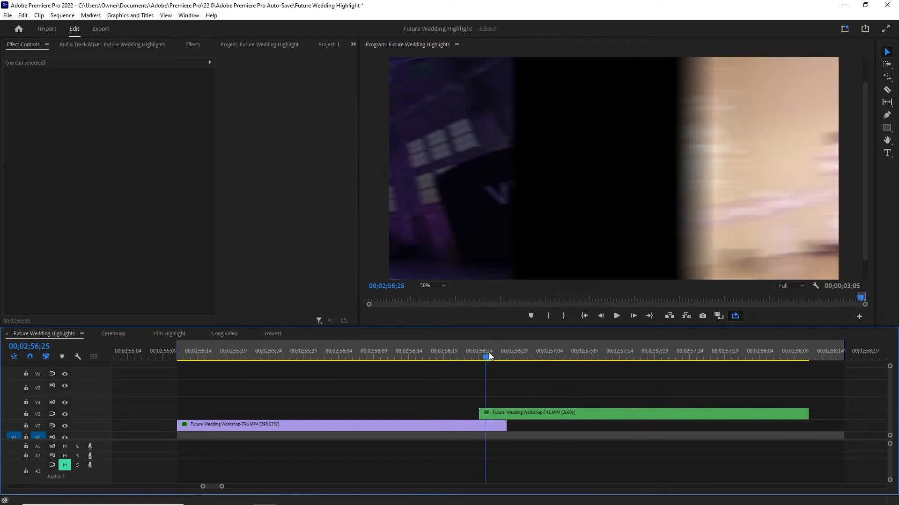
# Nudge the V3 clip three frames earlier so it starts at 00;02;56;21 and overlaps more of the V2 clip
pyautogui.click(520, 414)
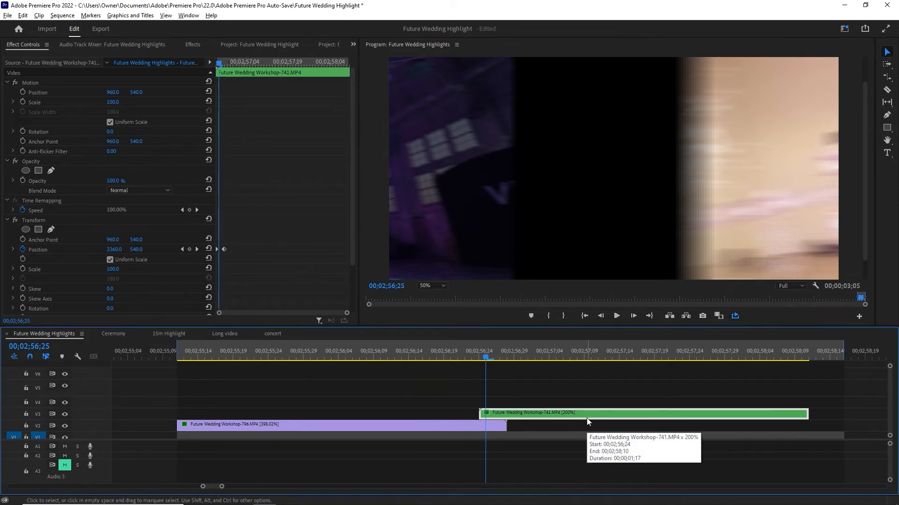
pyautogui.hotkey('alt', 'Left')
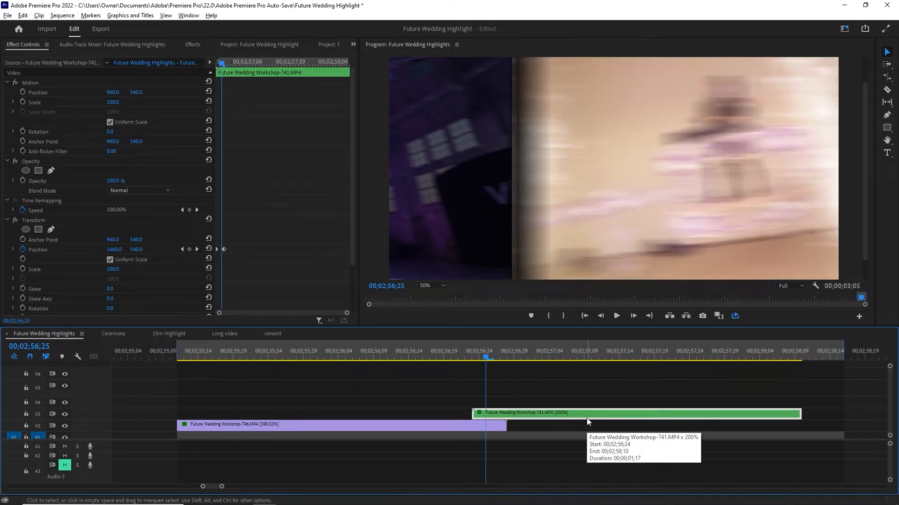
pyautogui.hotkey('alt', 'Left')
pyautogui.hotkey('alt', 'Right')
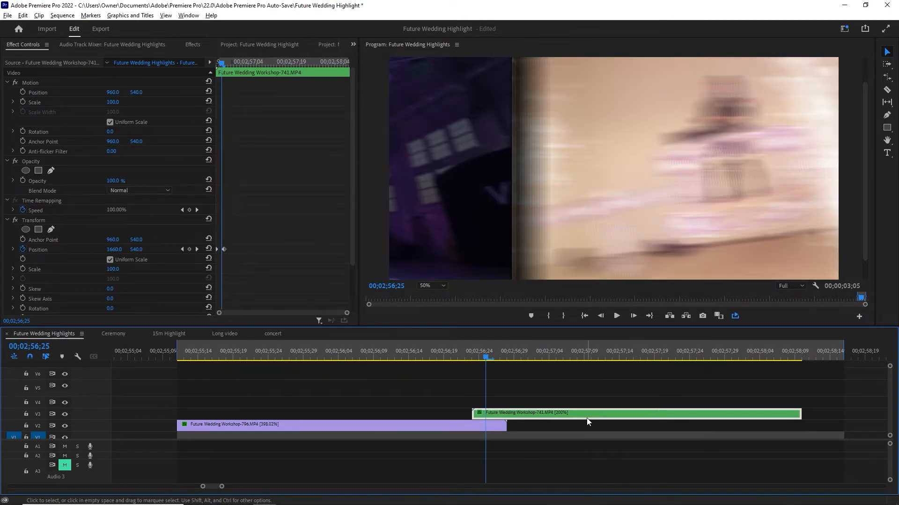
pyautogui.hotkey('alt', 'Left')
pyautogui.click(471, 358)
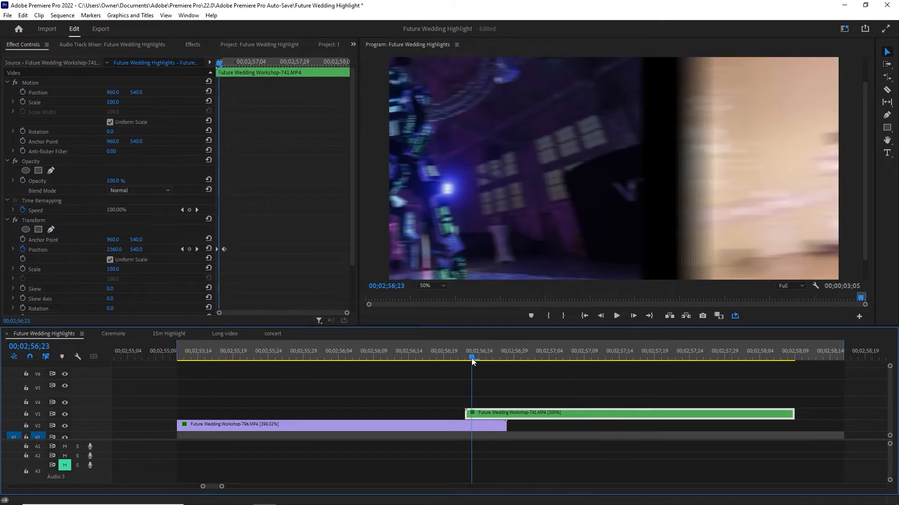
pyautogui.press('Left')
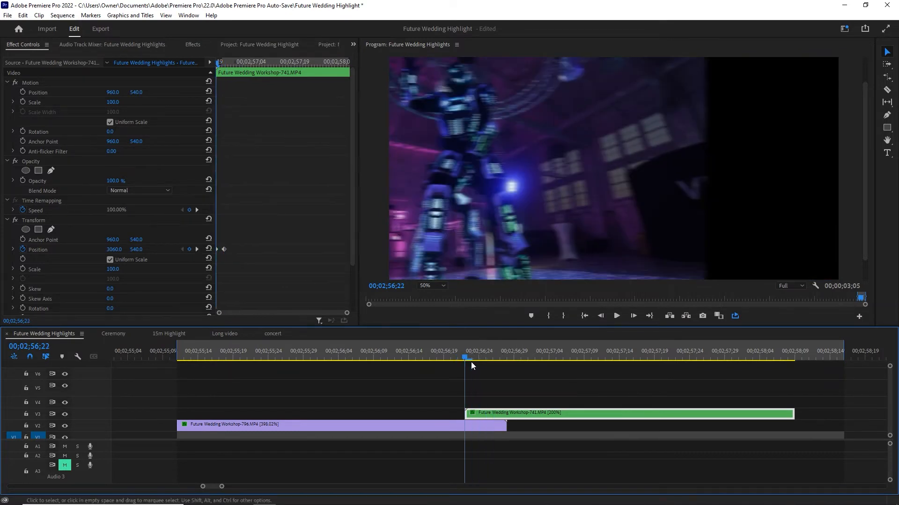
pyautogui.hotkey('alt', 'Left')
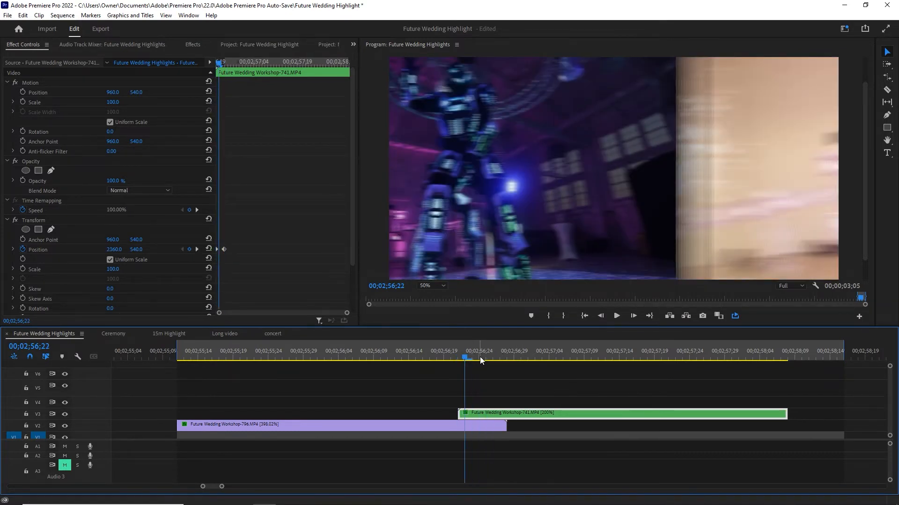
# Play back the retimed transition between the V2 and V3 clips twice
pyautogui.click(443, 357)
pyautogui.press('space')
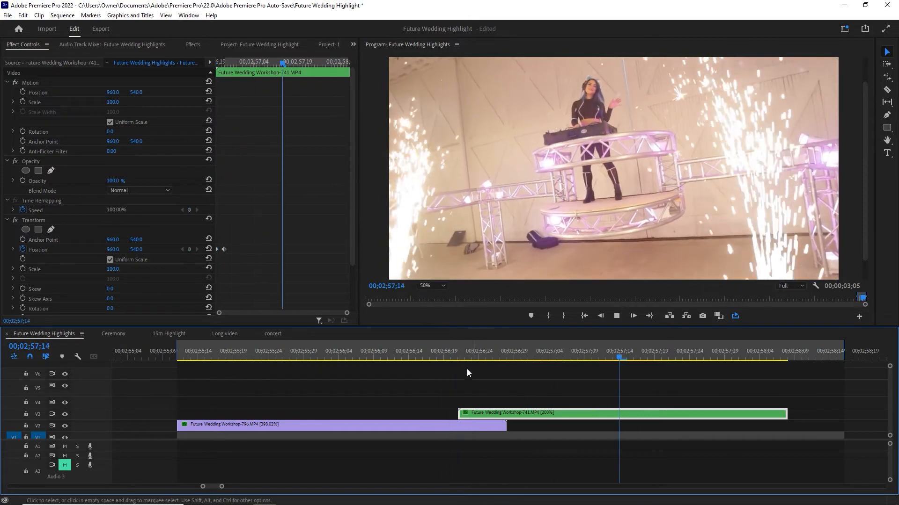
pyautogui.click(388, 356)
pyautogui.press('space')
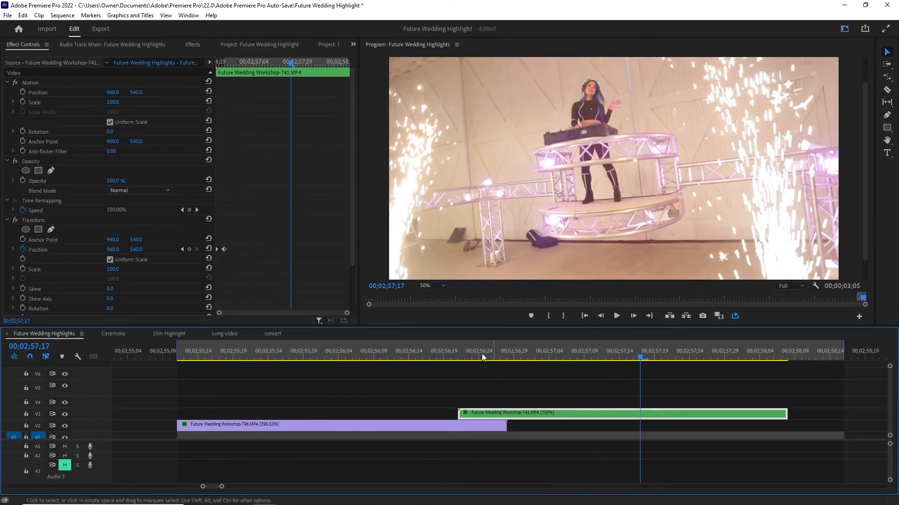
# Reset the V3 clip's Transform Position to 960, 540 at 00;02;56;23, clearing its keyframes
pyautogui.moveTo(481, 357); pyautogui.dragTo(468, 357)
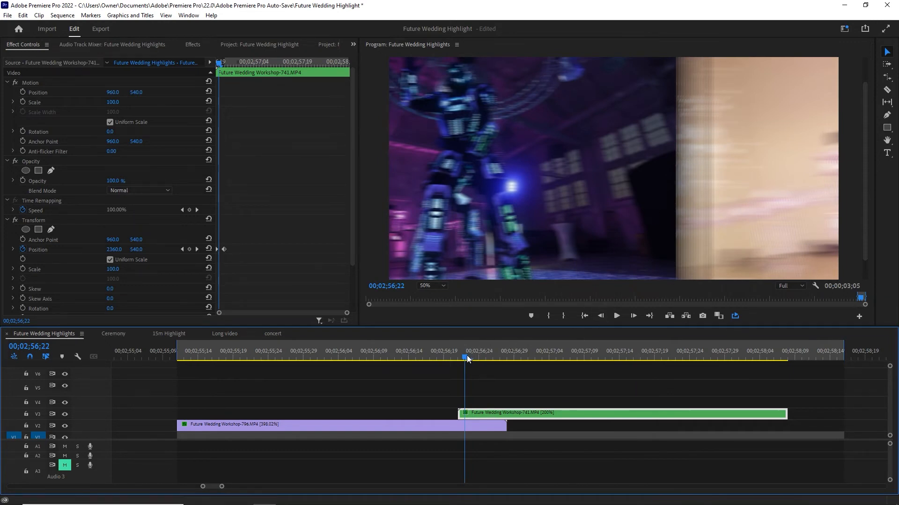
pyautogui.moveTo(467, 357)
pyautogui.mouseDown()
pyautogui.moveTo(485, 359)
pyautogui.moveTo(470, 360)
pyautogui.mouseUp()
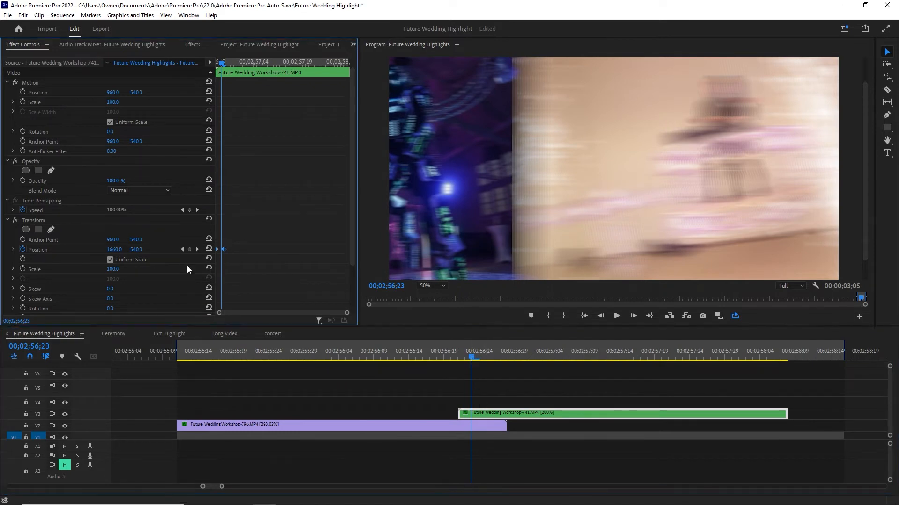
pyautogui.click(209, 248)
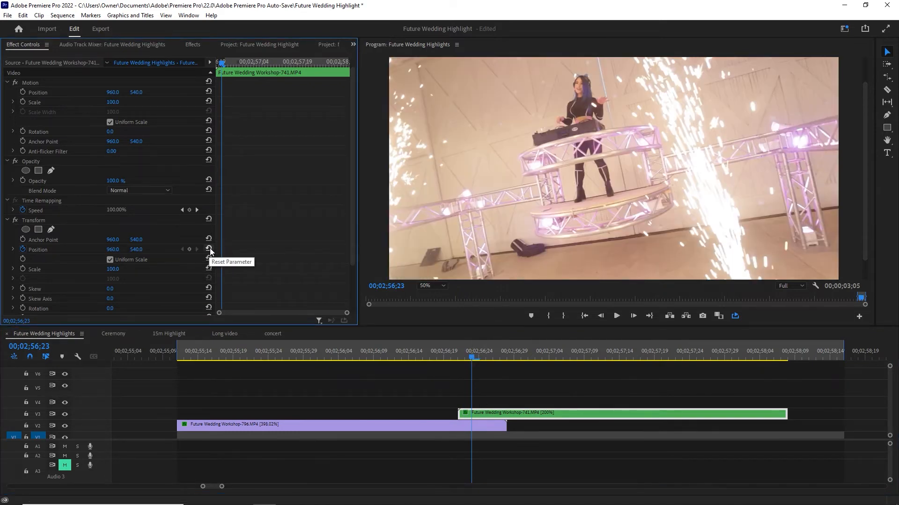
# Clear the V2 clip's Transform Position keyframes, go to 00;02;56;21 and hide the V3 track
pyautogui.click(456, 424)
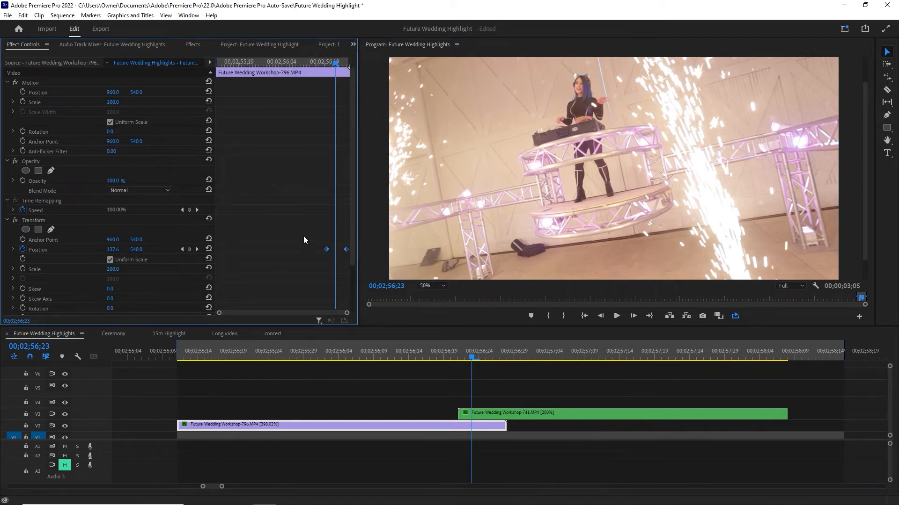
pyautogui.click(462, 358)
pyautogui.click(457, 358)
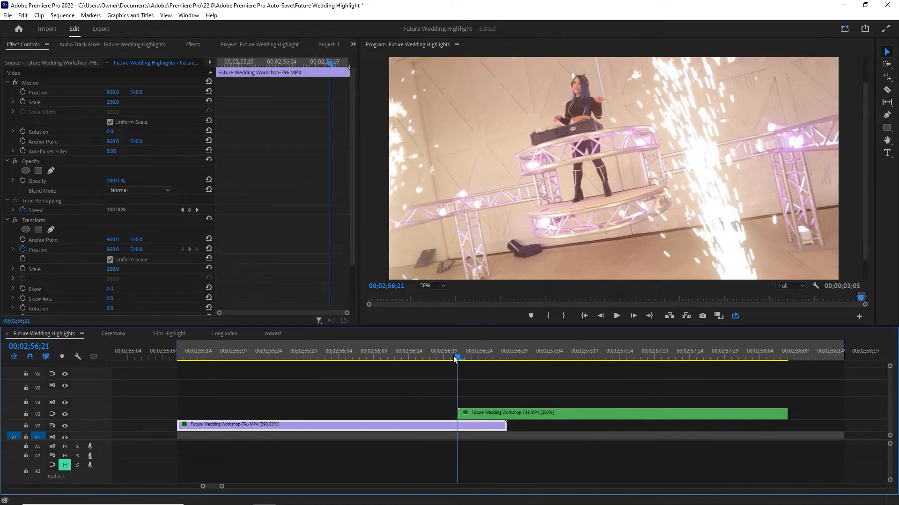
pyautogui.click(64, 414)
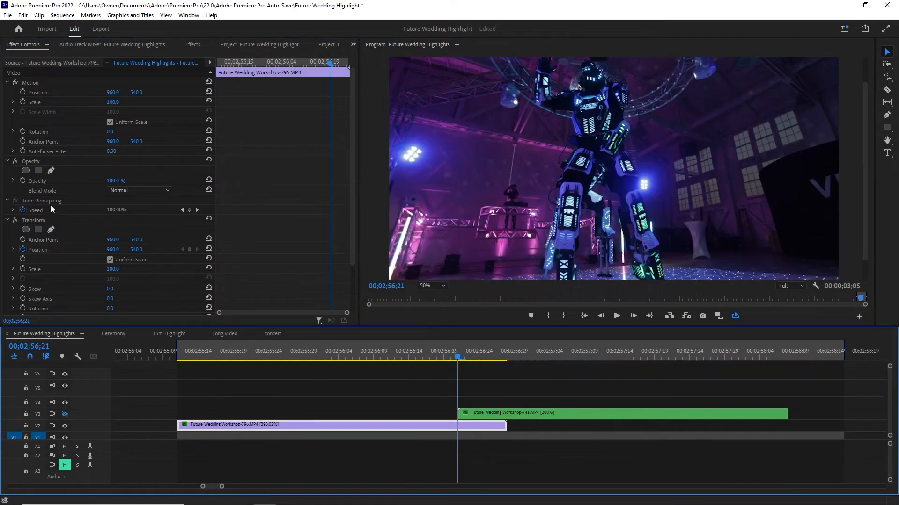
# Keyframe the V2 clip's Transform Scale from 100 at 00;02;56;21 to 200 at 00;02;56;27
pyautogui.click(22, 269)
pyautogui.moveTo(345, 63); pyautogui.dragTo(353, 71)
pyautogui.press('Left')
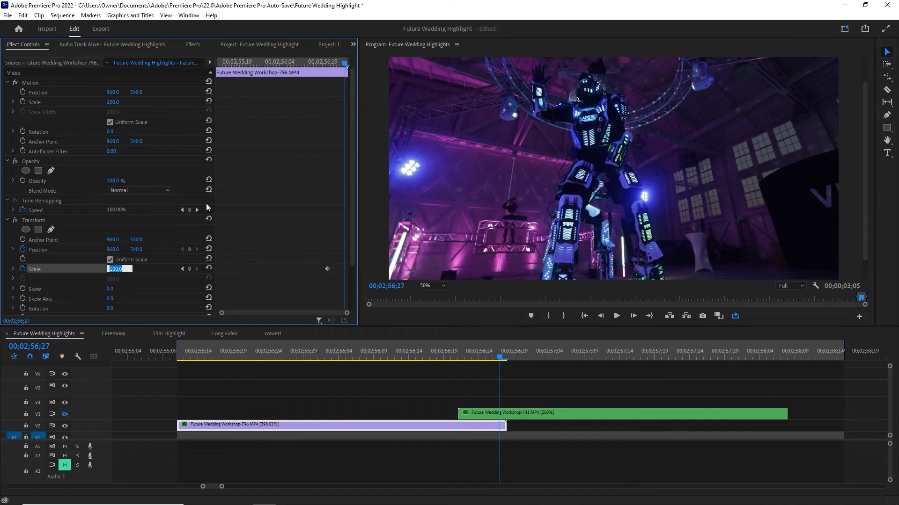
pyautogui.write('200')
pyautogui.press('Return')
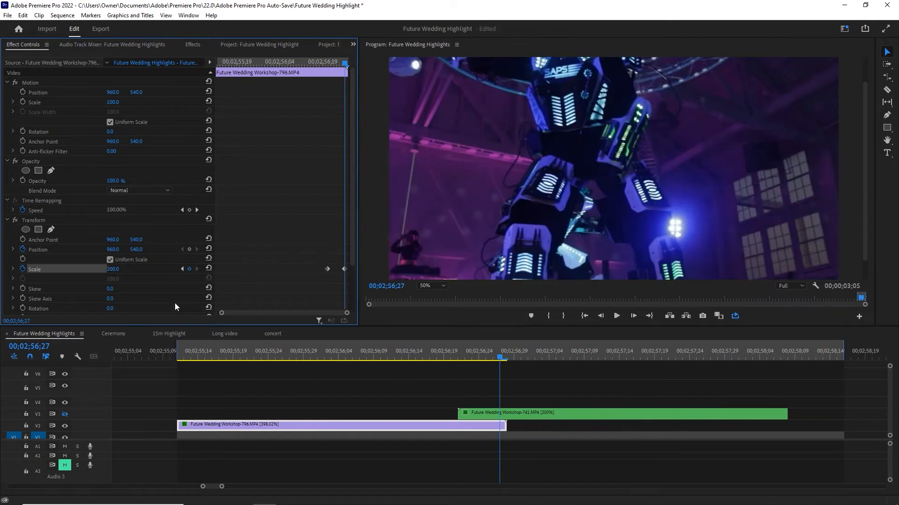
pyautogui.scroll(-3, 175, 302)
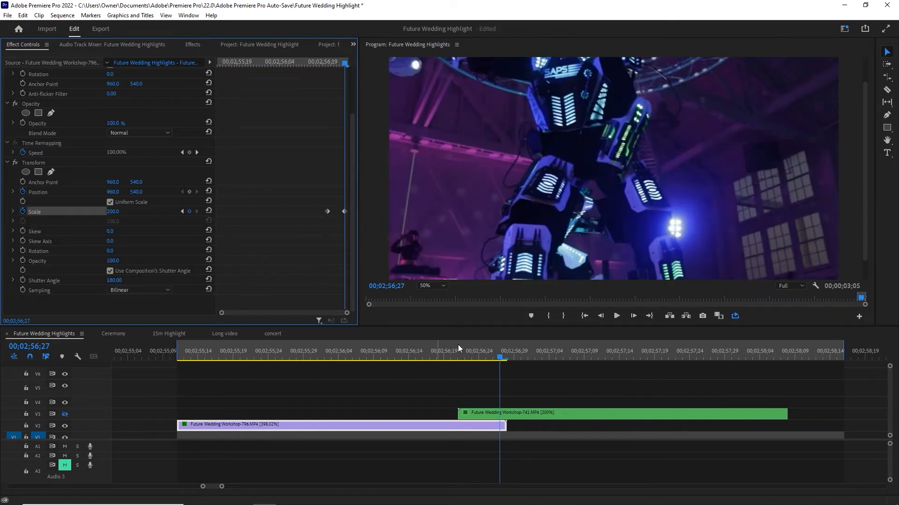
# Show the V3 track again and keyframe the V3 clip's Transform Scale at 100 on its first frame, 00;02;56;21
pyautogui.click(65, 414)
pyautogui.click(482, 414)
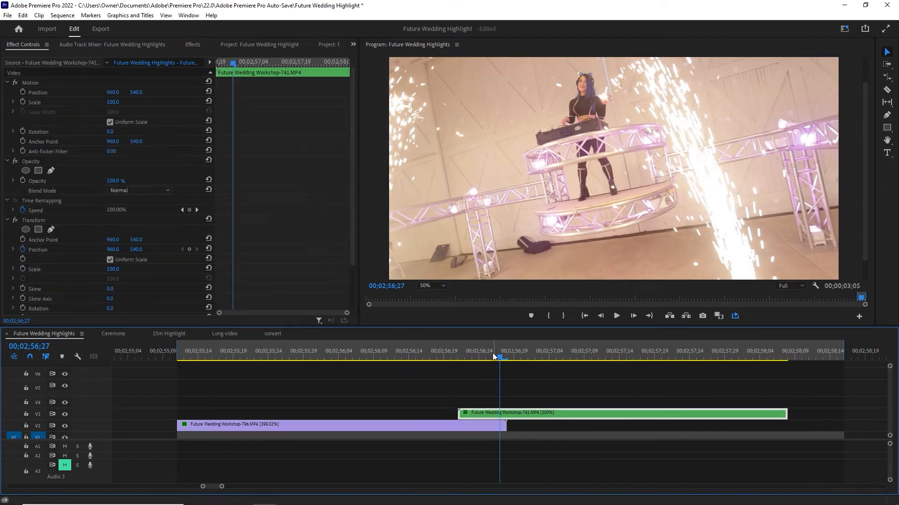
pyautogui.moveTo(233, 63); pyautogui.dragTo(171, 112)
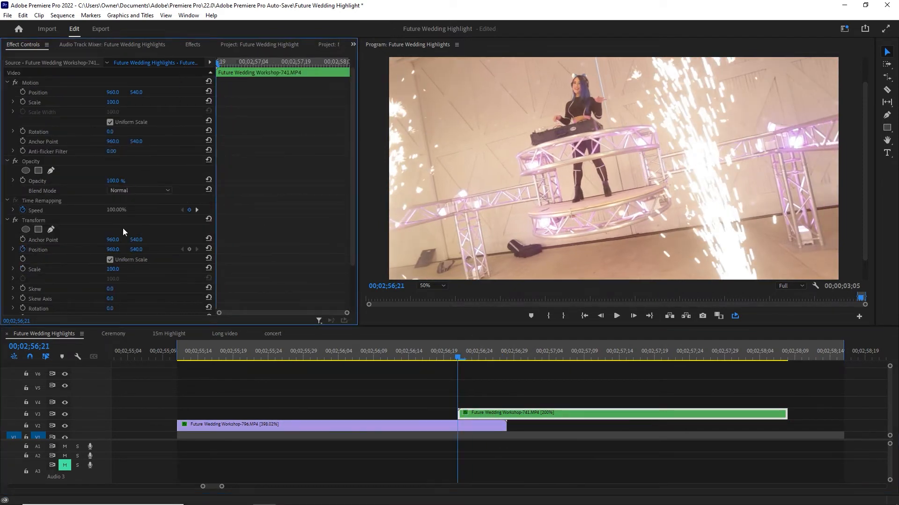
pyautogui.click(23, 269)
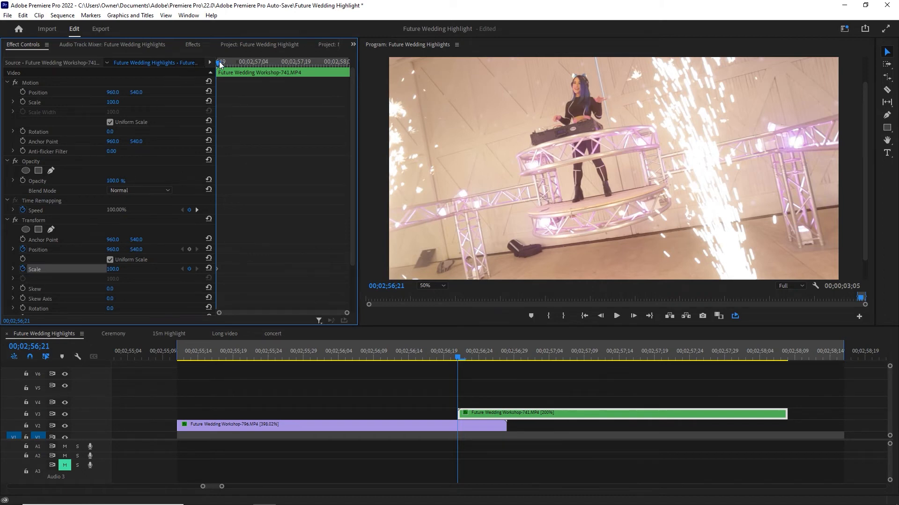
# Keyframe the V3 clip's Transform Scale at 00;02;56;28, trying 130 first and settling on 120
pyautogui.click(233, 64)
pyautogui.moveTo(234, 68); pyautogui.dragTo(236, 70)
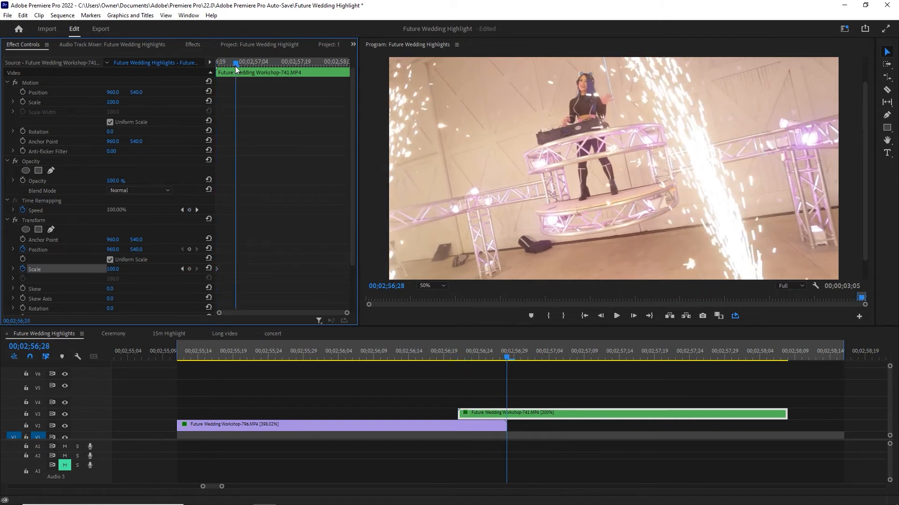
pyautogui.click(117, 269)
pyautogui.write('130')
pyautogui.press('Return')
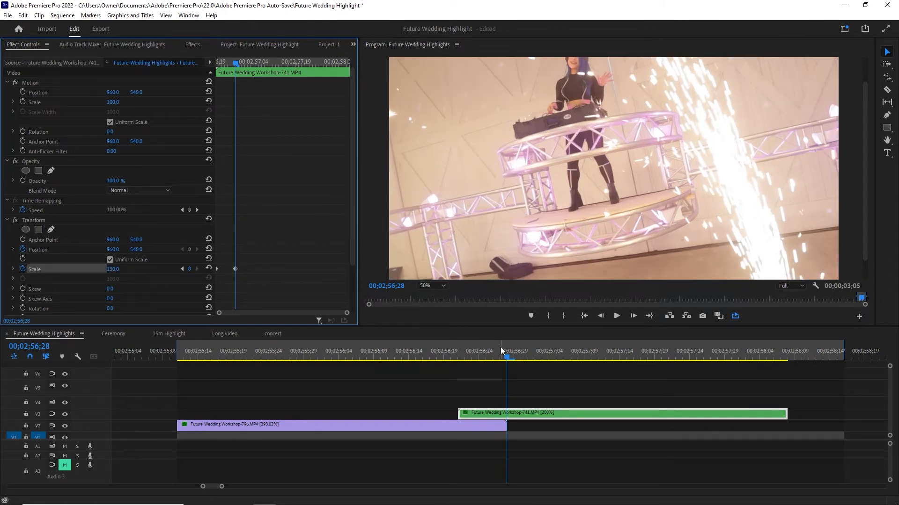
pyautogui.click(113, 269)
pyautogui.write('120')
pyautogui.press('Return')
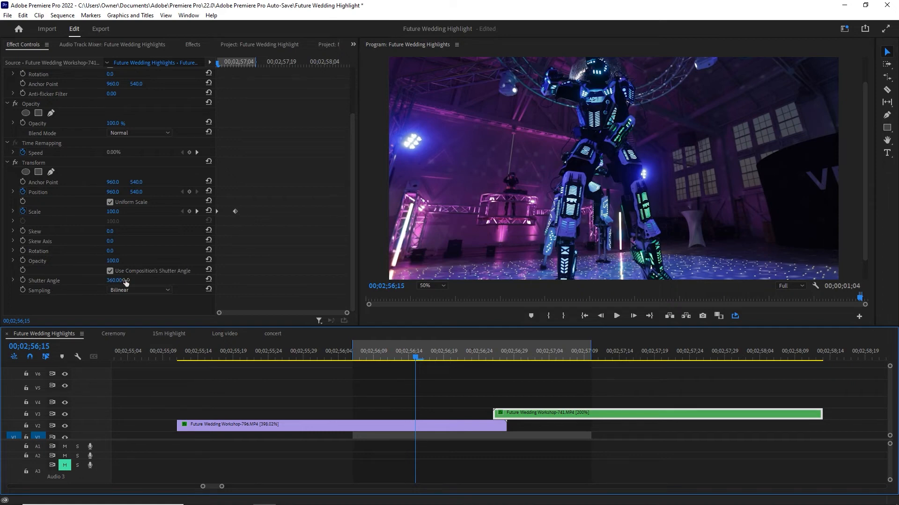
# Check the V3 clip's Shutter Angle and the V2 clip's Transform settings, then play back the scale transition
pyautogui.moveTo(115, 280); pyautogui.dragTo(113, 280)
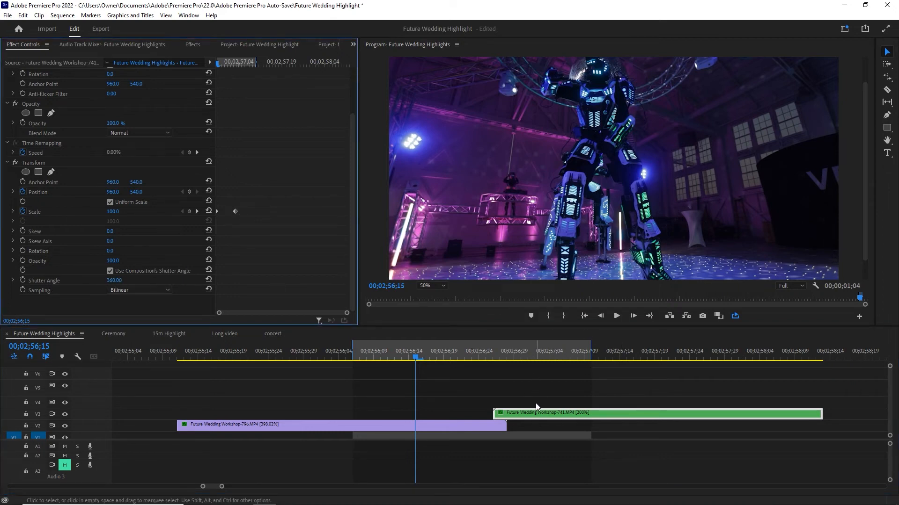
pyautogui.click(473, 428)
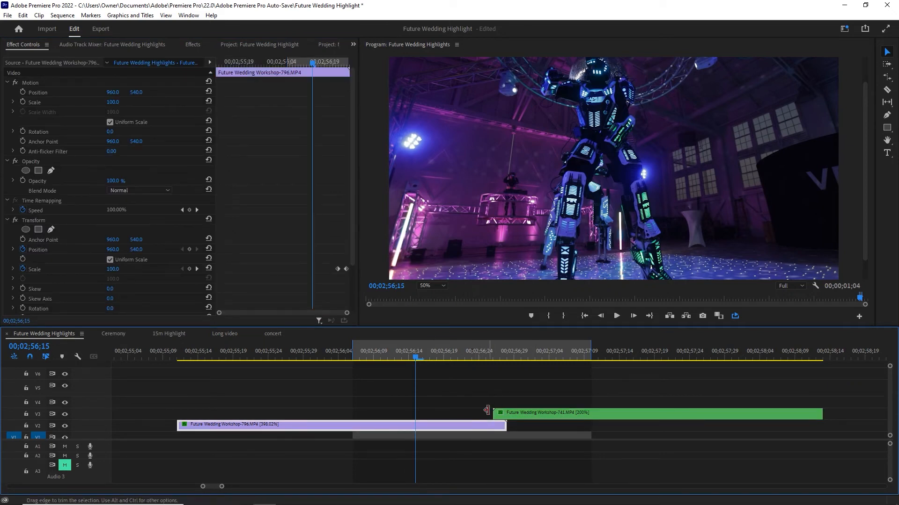
pyautogui.click(452, 389)
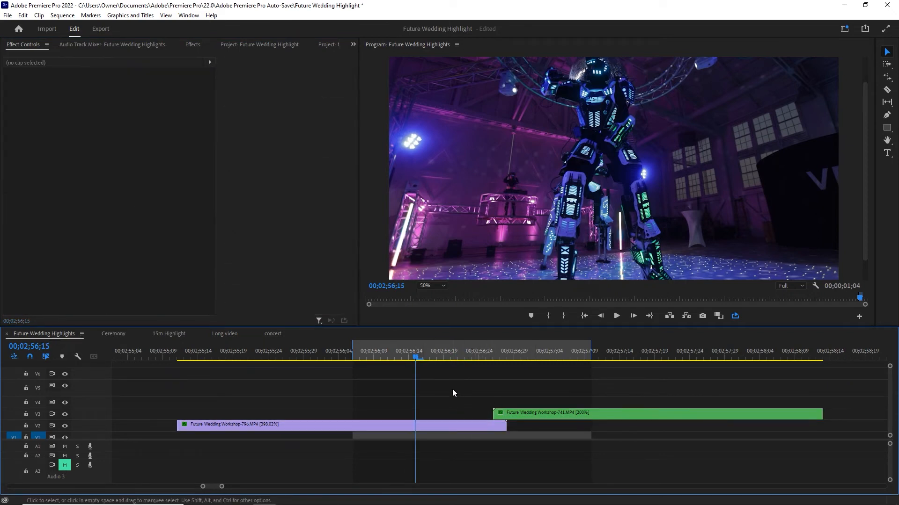
pyautogui.press('space')
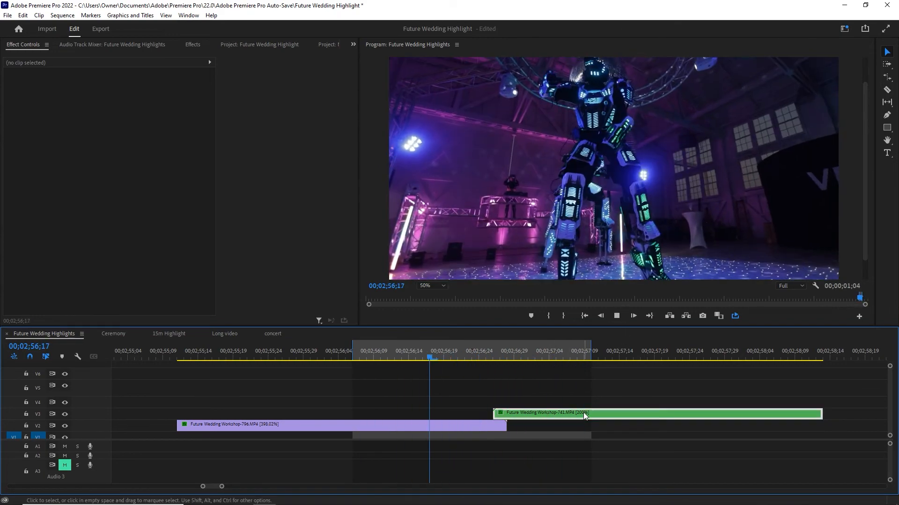
pyautogui.click(565, 411)
pyautogui.press('space')
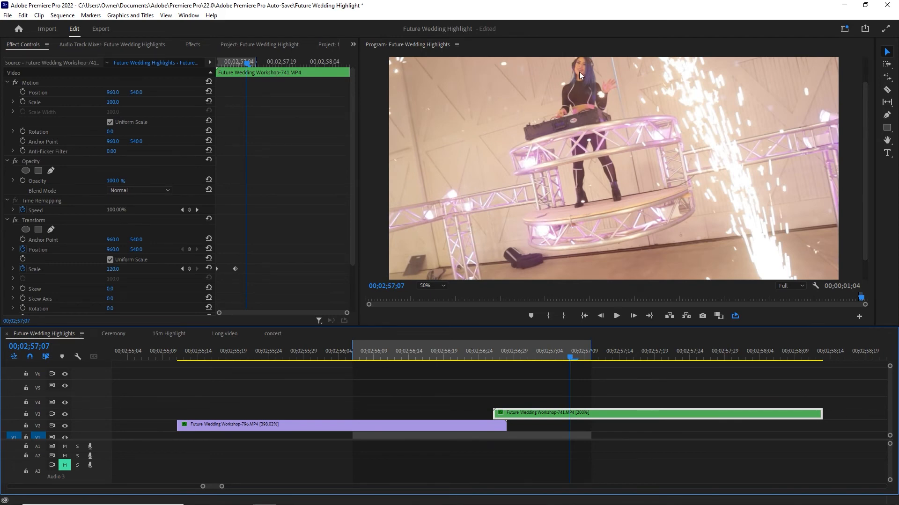
# Stop the Highlight sequence at 00;02;39;29 and delete the Lumetri Color effect from the DGP_0920.MP4 clip
pyautogui.press('space')
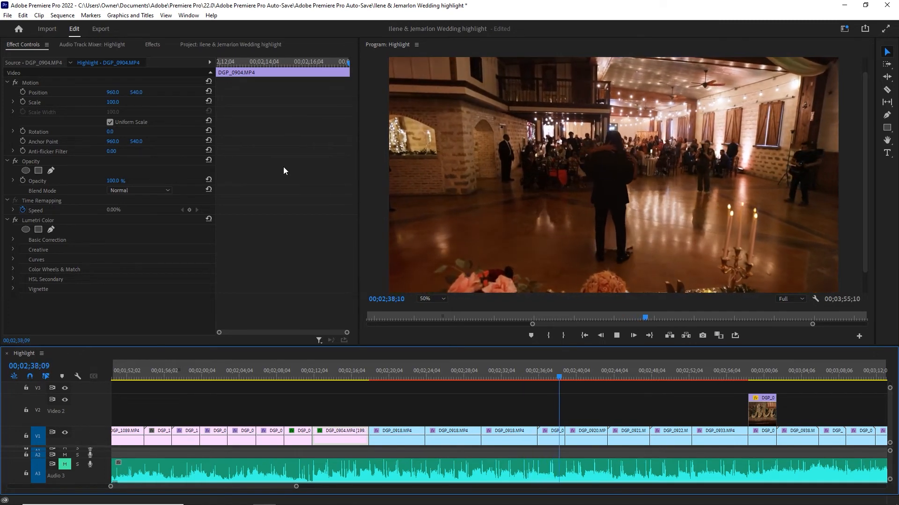
pyautogui.click(587, 433)
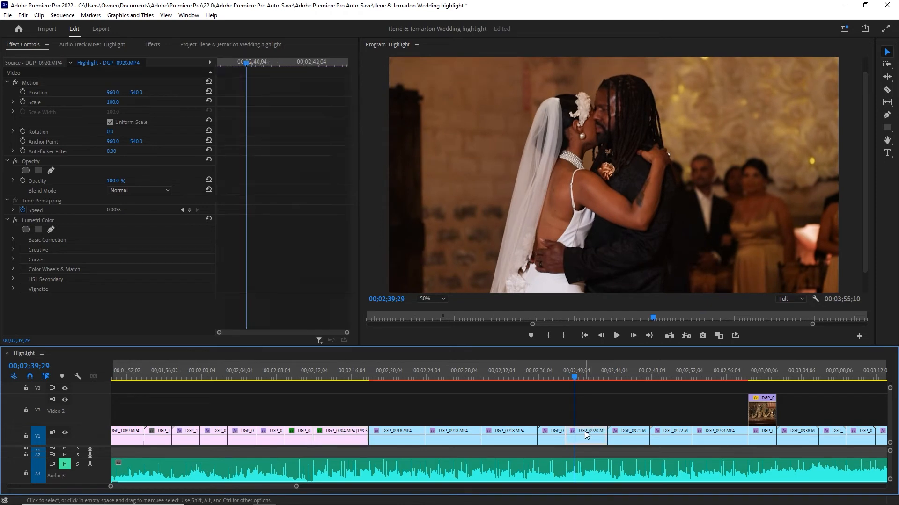
pyautogui.click(8, 221)
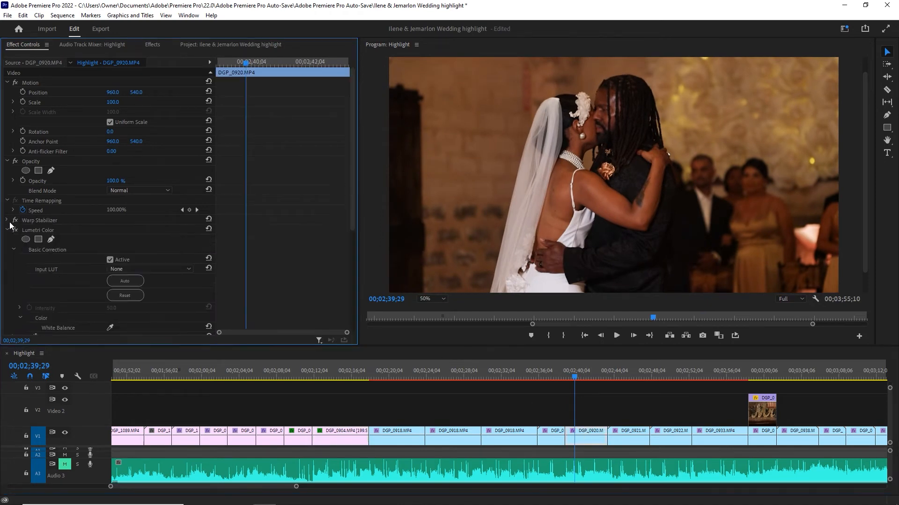
pyautogui.click(15, 230)
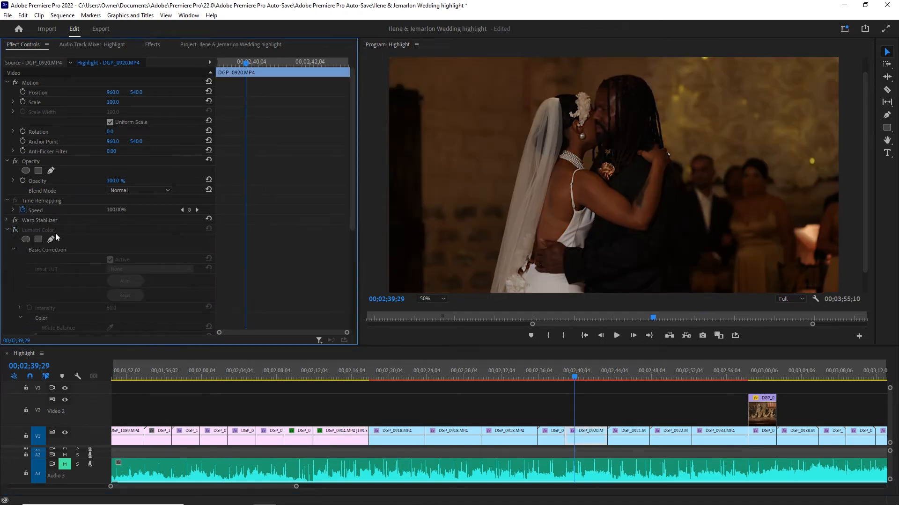
pyautogui.click(30, 230)
pyautogui.press('Delete')
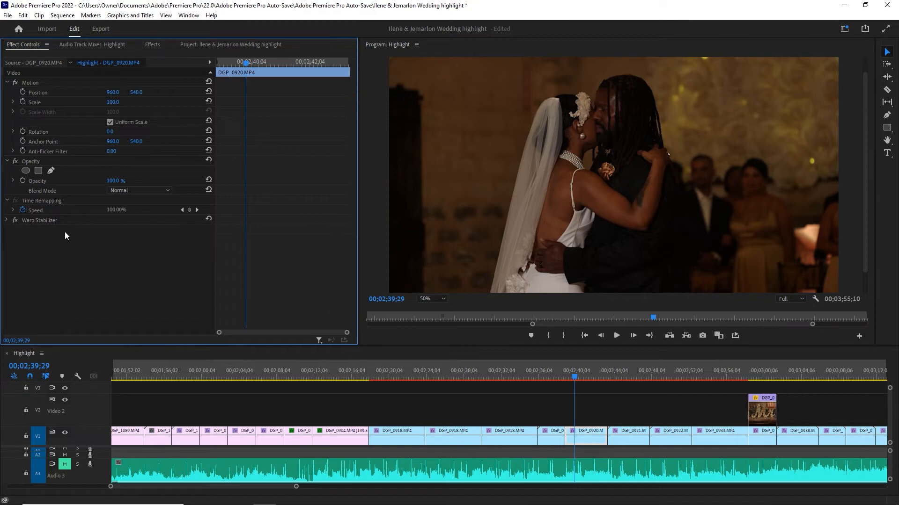
# Search the effects for "lum" and apply the 2 Strip cinematic Lumetri preset to the DGP_0920.MP4 clip
pyautogui.click(152, 44)
pyautogui.click(79, 57)
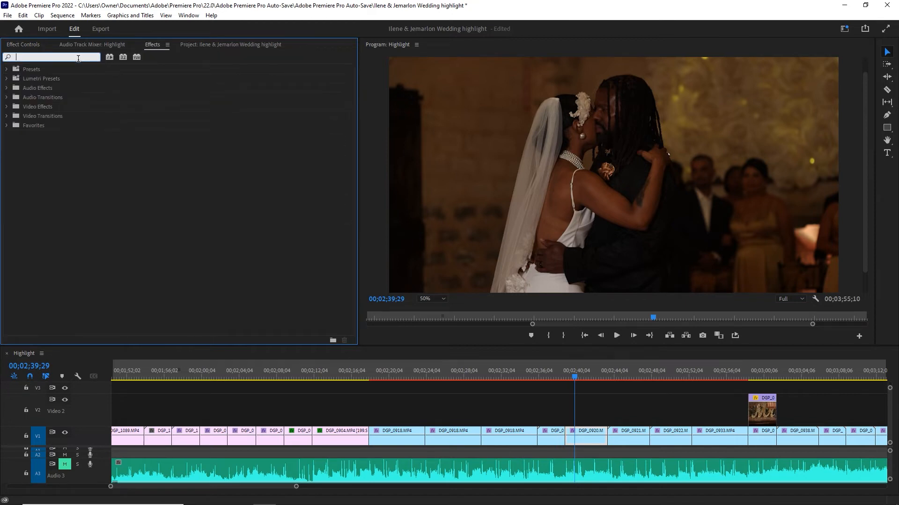
pyautogui.write('lumi')
pyautogui.click(41, 134)
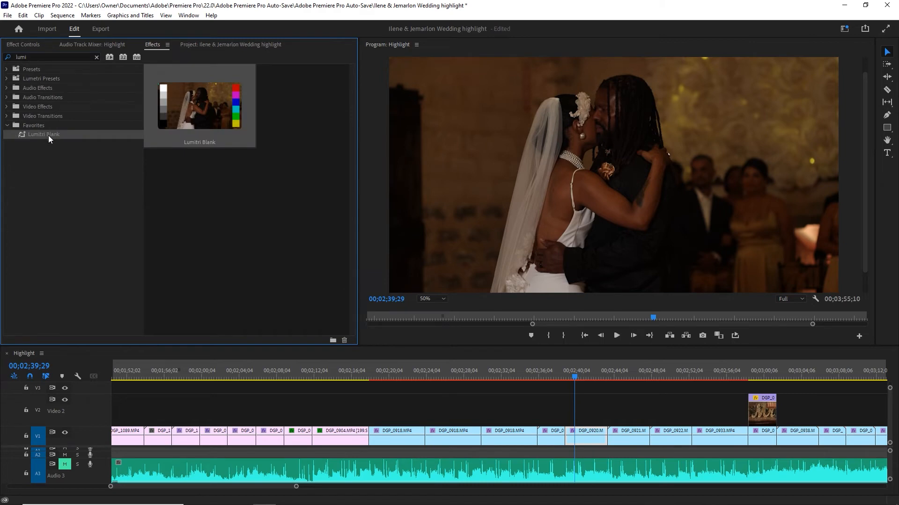
pyautogui.click(82, 57)
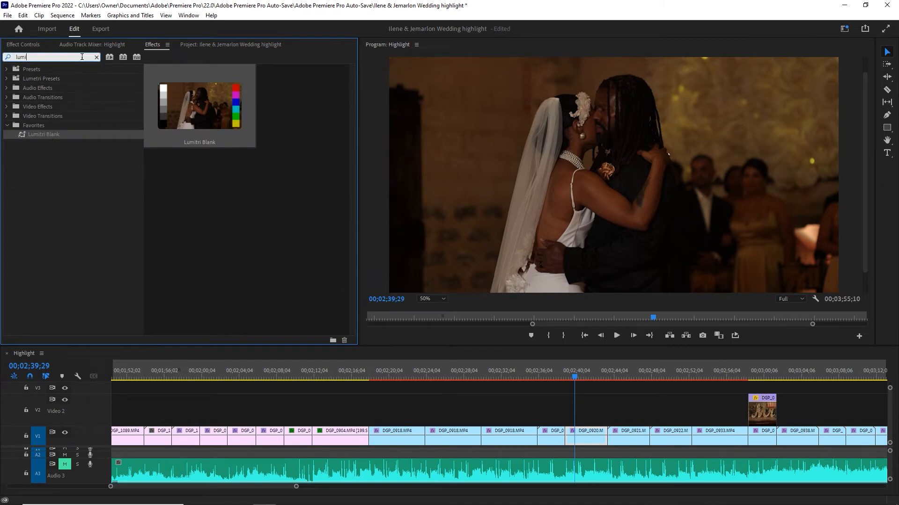
pyautogui.press('BackSpace')
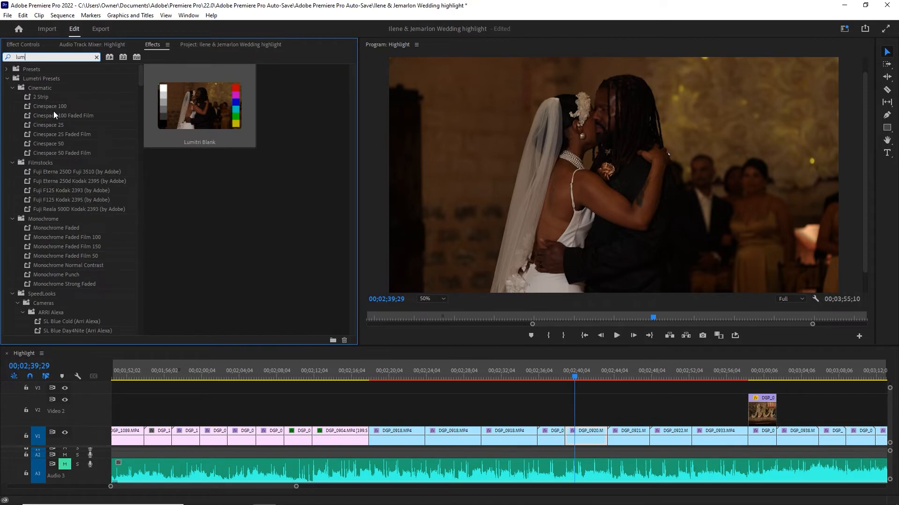
pyautogui.doubleClick(31, 98)
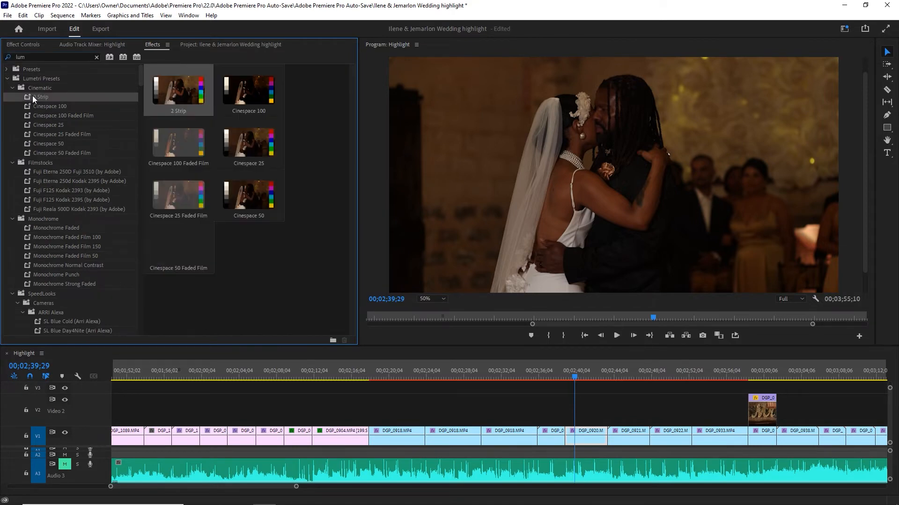
# Reset the DGP_0920.MP4 clip's Lumetri Color (2 Strip) effect to plain Lumetri Color defaults
pyautogui.click(31, 44)
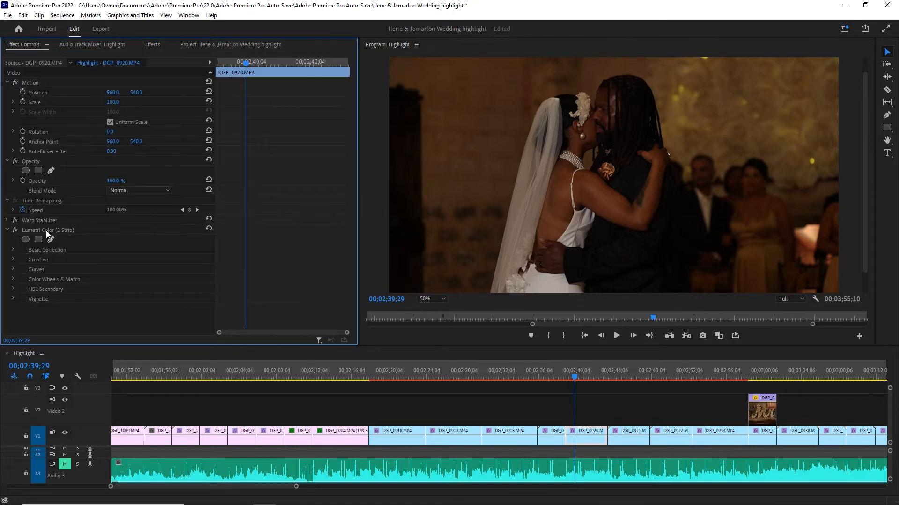
pyautogui.click(156, 230)
pyautogui.click(208, 229)
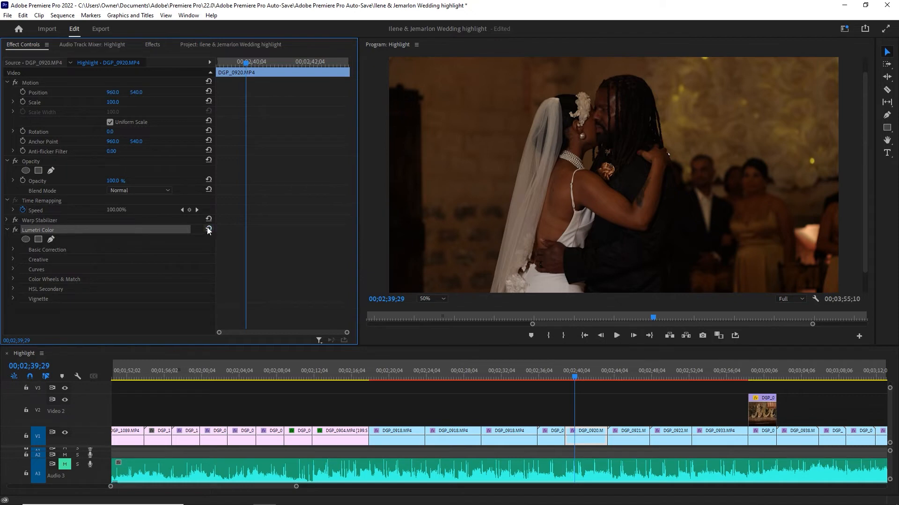
# Set the white balance in Lumetri Color's Basic Correction by sampling the bride's white dress, then review Temperature and Tint
pyautogui.click(13, 250)
pyautogui.scroll(-4, 163, 252)
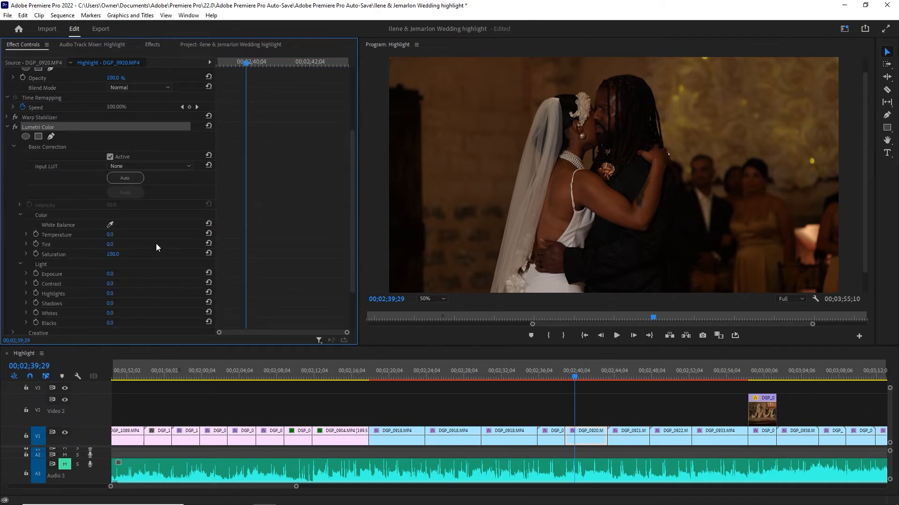
pyautogui.scroll(-2, 156, 243)
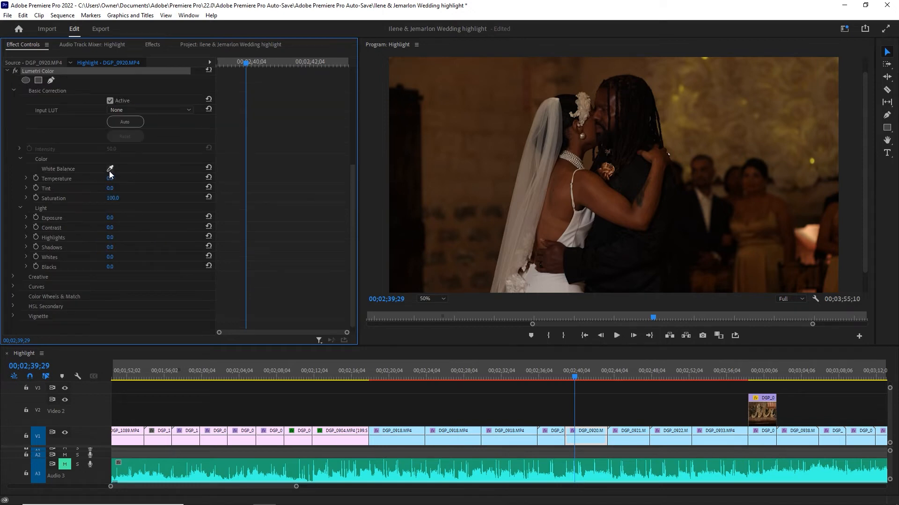
pyautogui.click(110, 170)
pyautogui.click(576, 224)
pyautogui.click(57, 179)
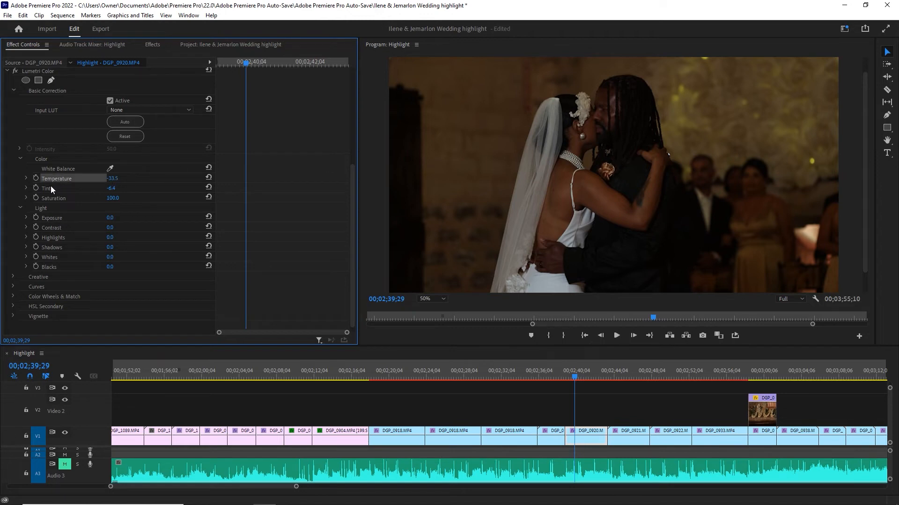
pyautogui.click(50, 187)
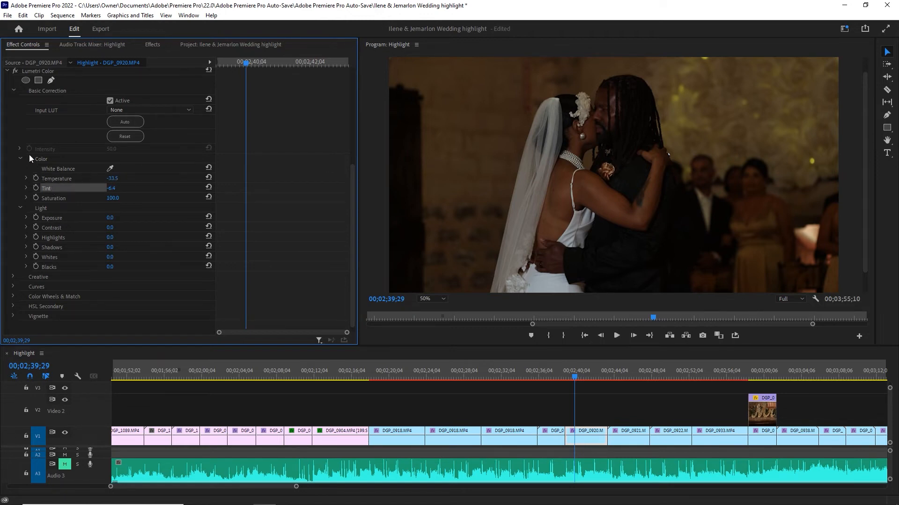
# Brighten the DGP_0920.MP4 clip by bowing the midtones of Lumetri Color's white RGB curve upward
pyautogui.click(13, 287)
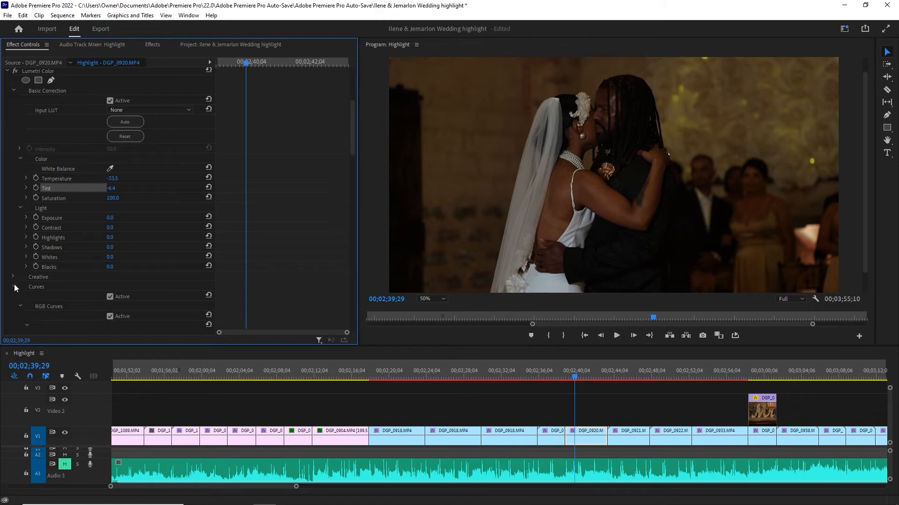
pyautogui.scroll(-5, 139, 254)
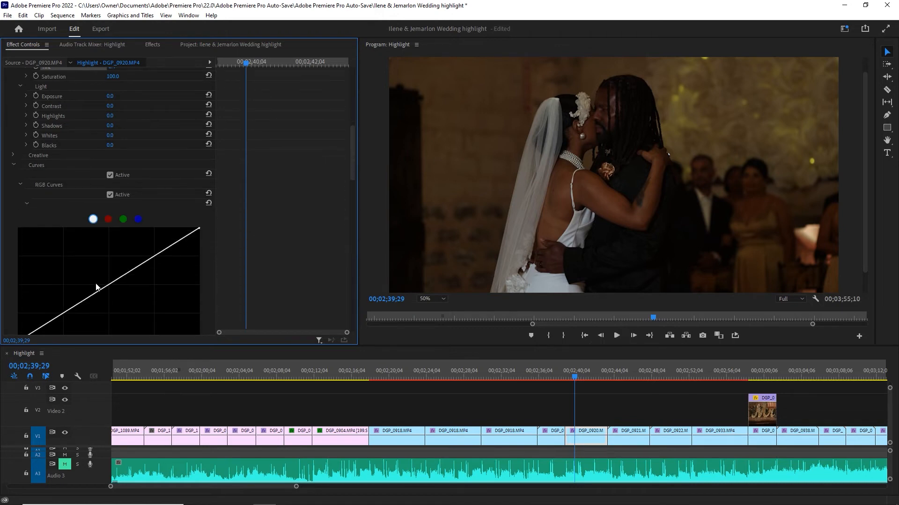
pyautogui.moveTo(99, 294); pyautogui.dragTo(94, 265)
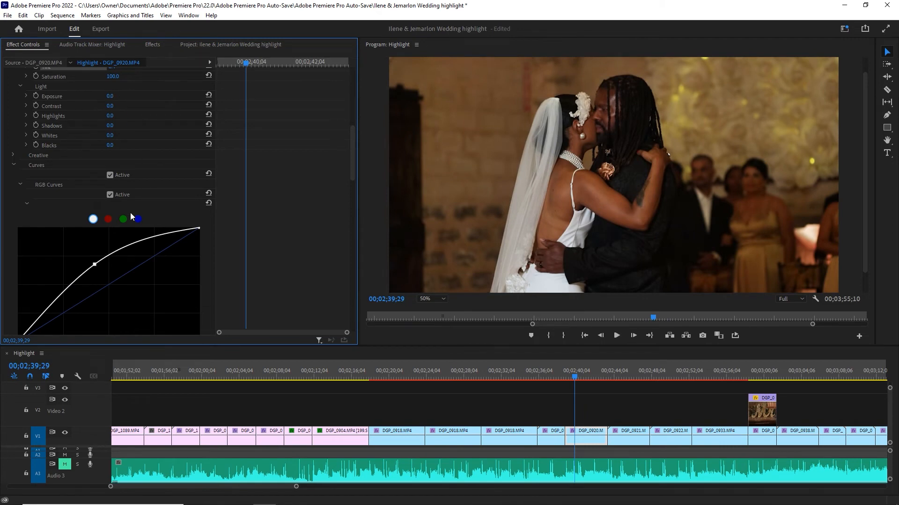
pyautogui.moveTo(94, 264)
pyautogui.mouseDown()
pyautogui.moveTo(97, 257)
pyautogui.moveTo(95, 266)
pyautogui.mouseUp()
pyautogui.scroll(1, 107, 281)
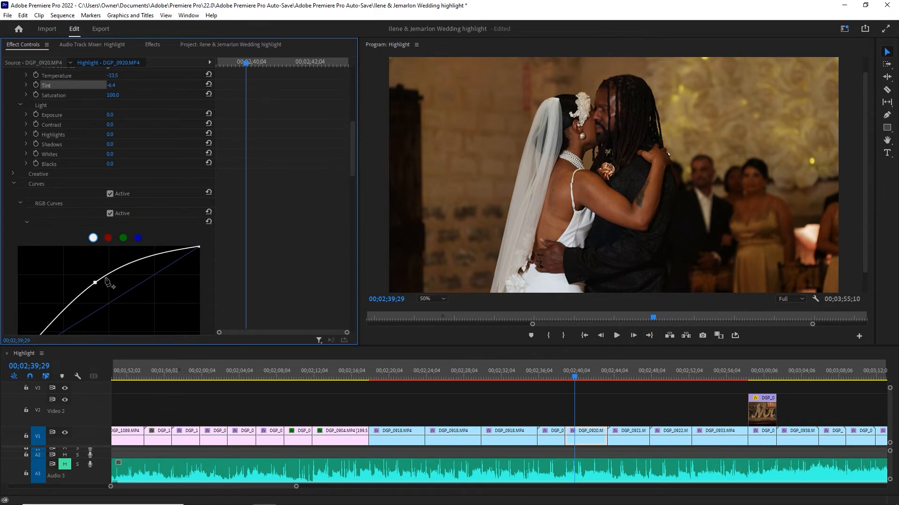
# Compare the DGP_0920.MP4 image with Lumetri Color's Basic Correction off and on, checking the Temperature setting
pyautogui.scroll(5, 158, 213)
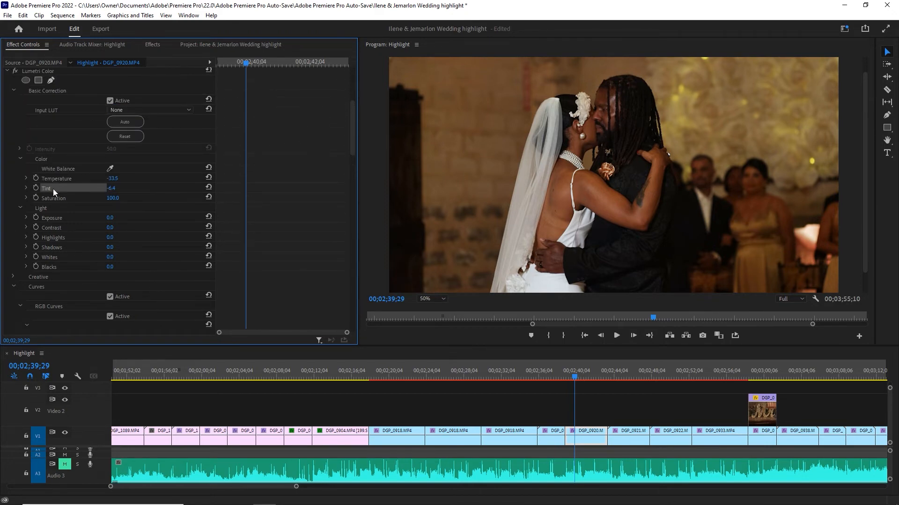
pyautogui.scroll(1, 58, 161)
pyautogui.click(110, 110)
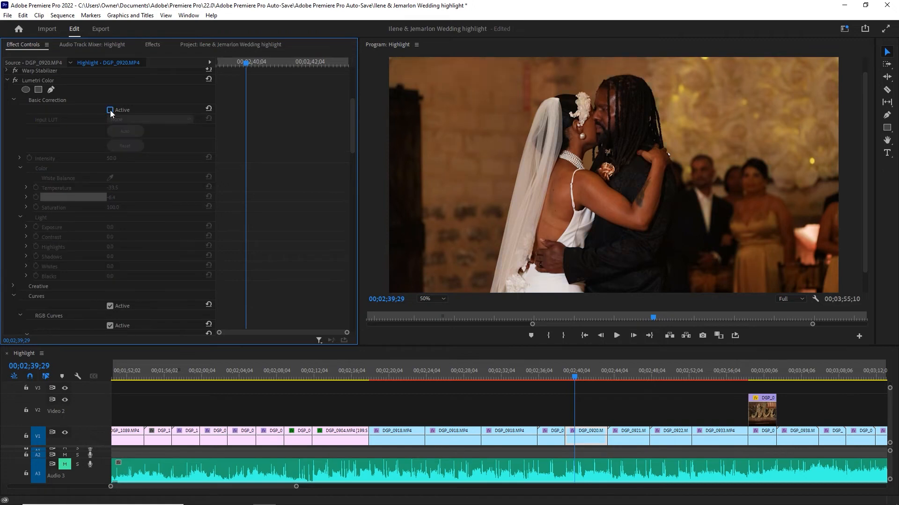
pyautogui.click(110, 110)
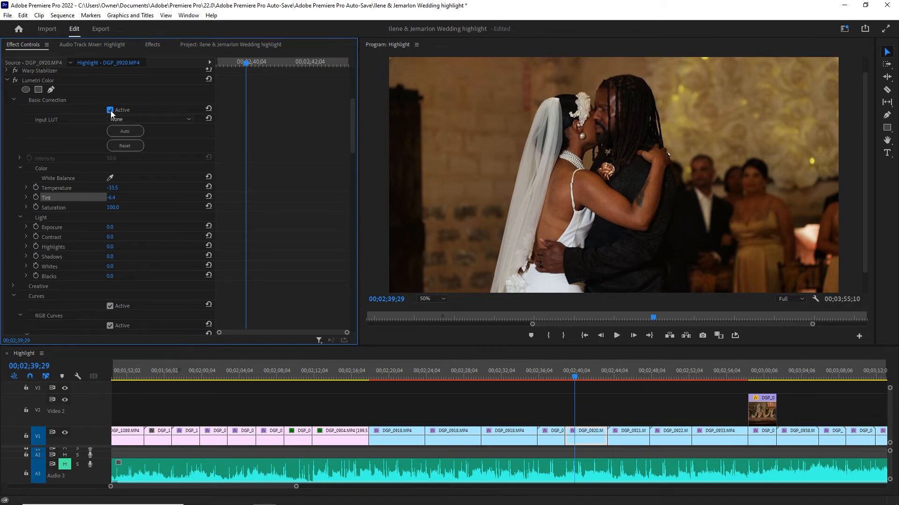
pyautogui.moveTo(116, 189)
pyautogui.mouseDown()
pyautogui.moveTo(124, 190)
pyautogui.moveTo(107, 188)
pyautogui.mouseUp()
pyautogui.press('space')
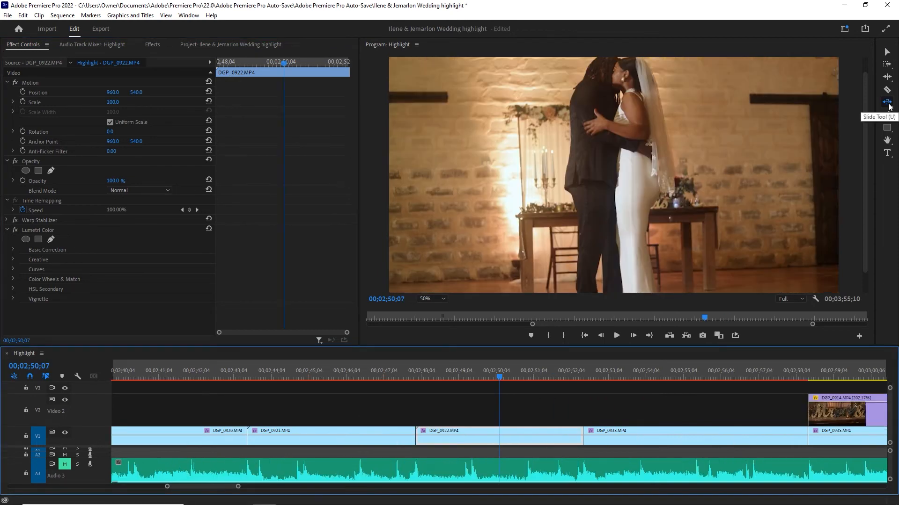
# Try to change which footage the DGP_0922.MP4 clip shows by moving and trimming it with the Selection tool
pyautogui.press('v')
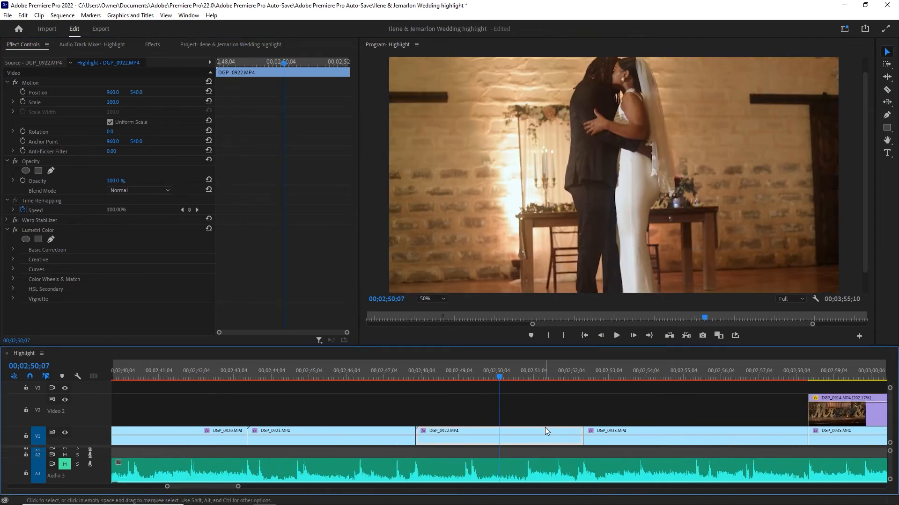
pyautogui.click(541, 415)
pyautogui.moveTo(562, 432); pyautogui.dragTo(632, 410)
pyautogui.moveTo(419, 418); pyautogui.dragTo(457, 415)
pyautogui.moveTo(457, 416); pyautogui.dragTo(457, 435)
pyautogui.moveTo(559, 439); pyautogui.dragTo(575, 443)
pyautogui.moveTo(440, 437); pyautogui.dragTo(415, 437)
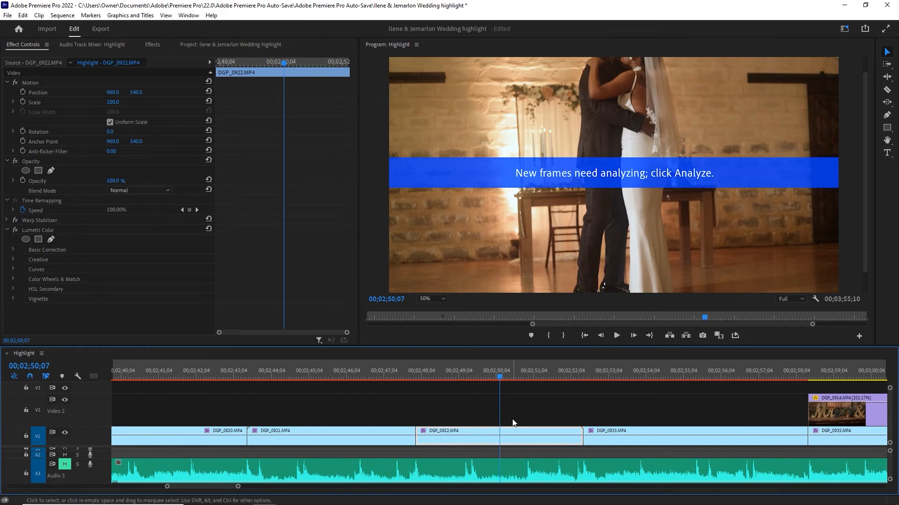
pyautogui.moveTo(512, 435)
pyautogui.mouseDown()
pyautogui.moveTo(514, 421)
pyautogui.moveTo(512, 432)
pyautogui.mouseUp()
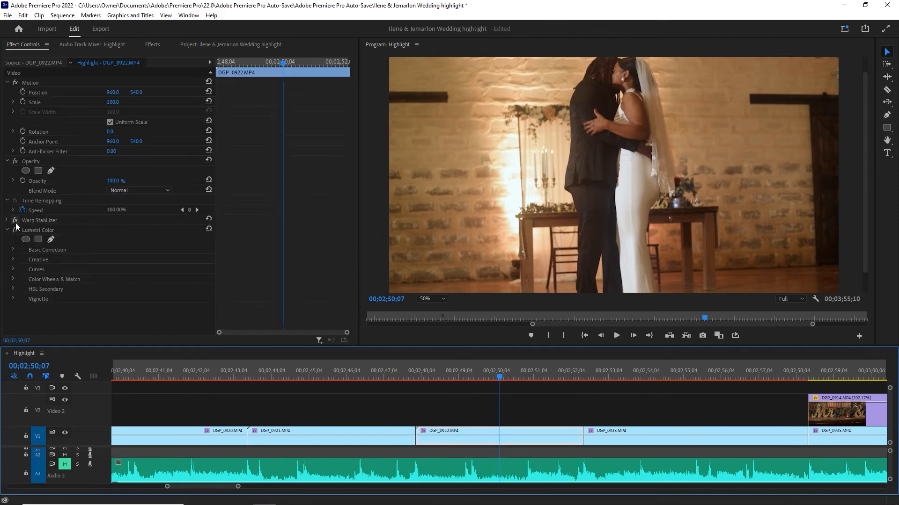
# Turn off Warp Stabilizer on the DGP_0922.MP4 clip, slip its footage with the Slip tool, and review the clip through its end
pyautogui.click(15, 220)
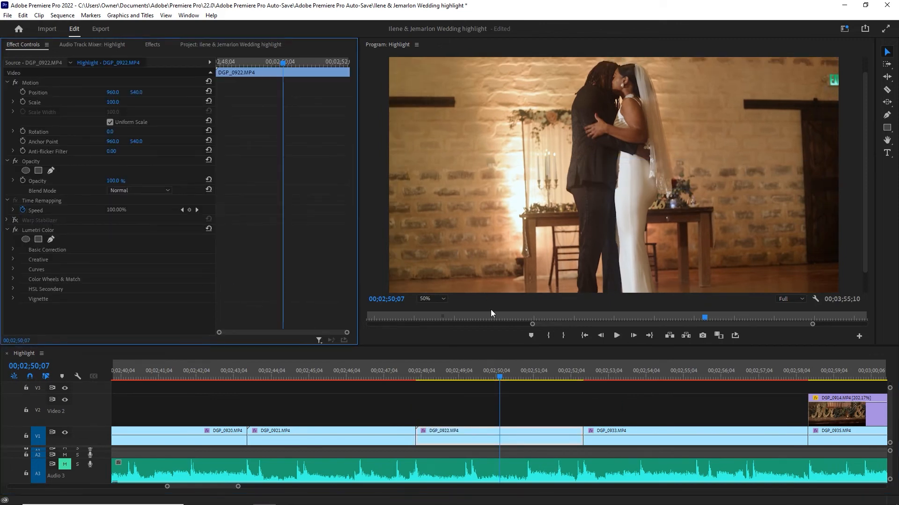
pyautogui.click(505, 433)
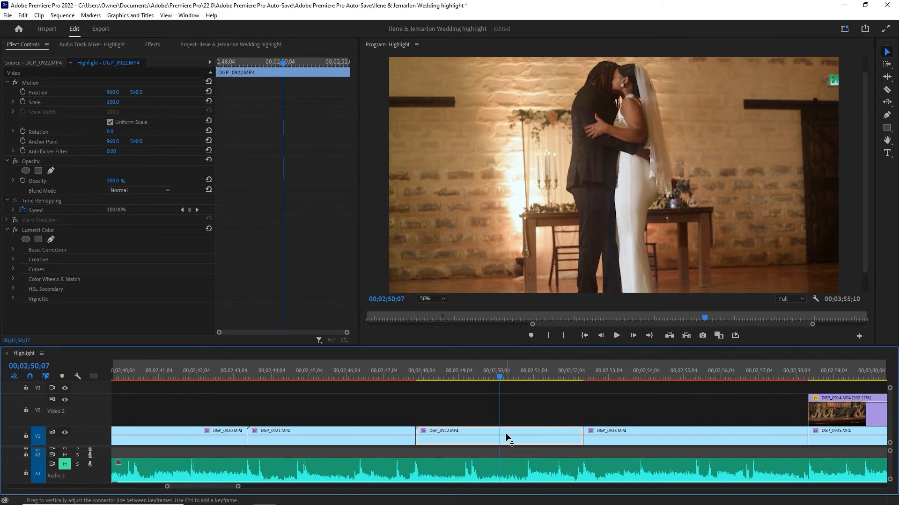
pyautogui.click(890, 106)
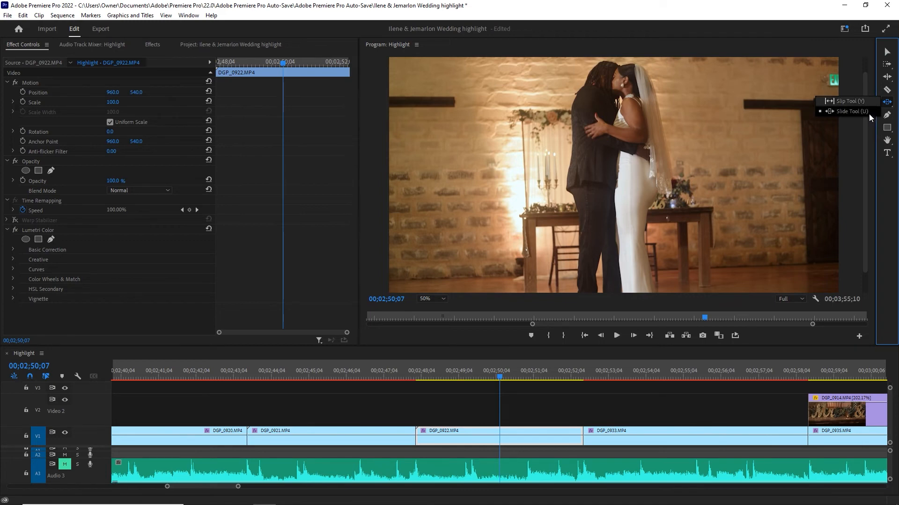
pyautogui.click(857, 102)
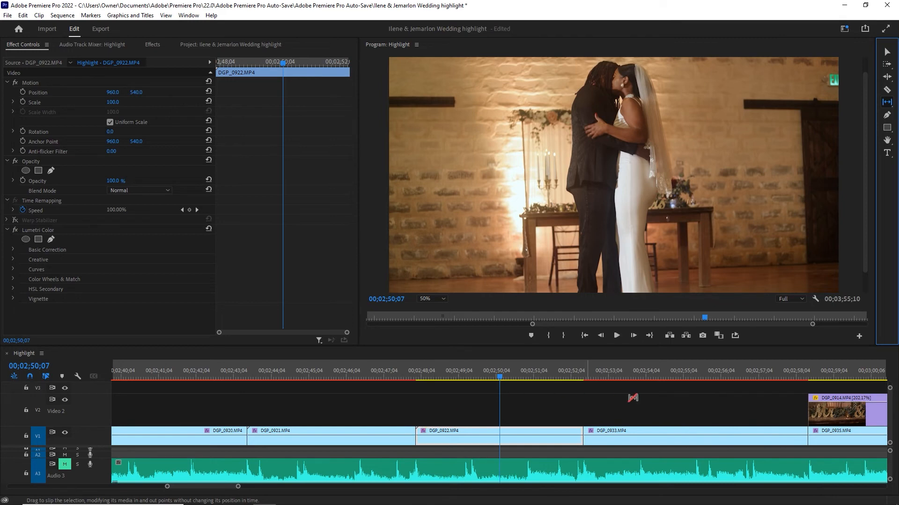
pyautogui.moveTo(508, 431); pyautogui.dragTo(426, 430)
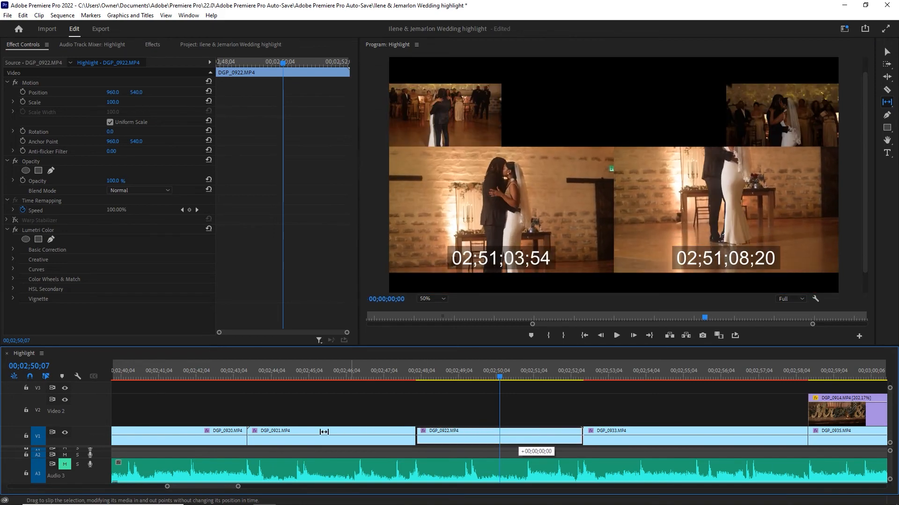
pyautogui.moveTo(324, 432); pyautogui.dragTo(324, 432)
pyautogui.press('space')
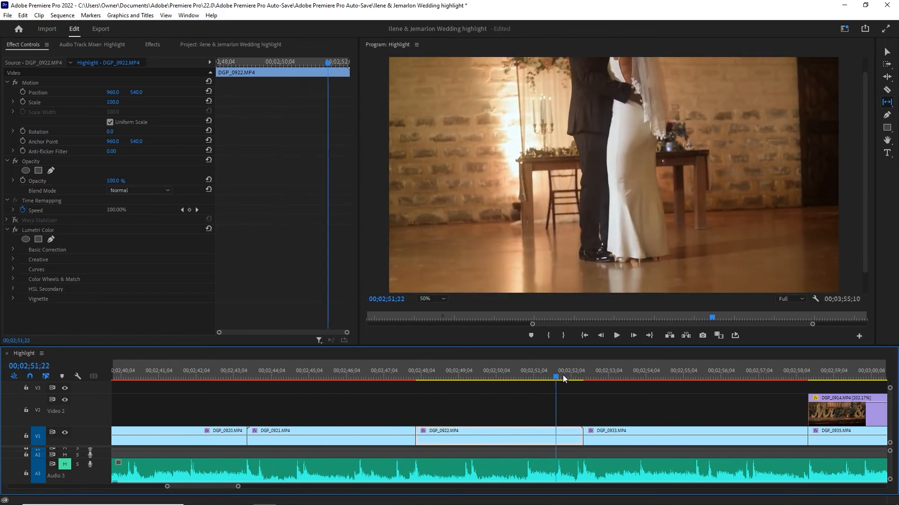
pyautogui.moveTo(563, 376); pyautogui.dragTo(583, 377)
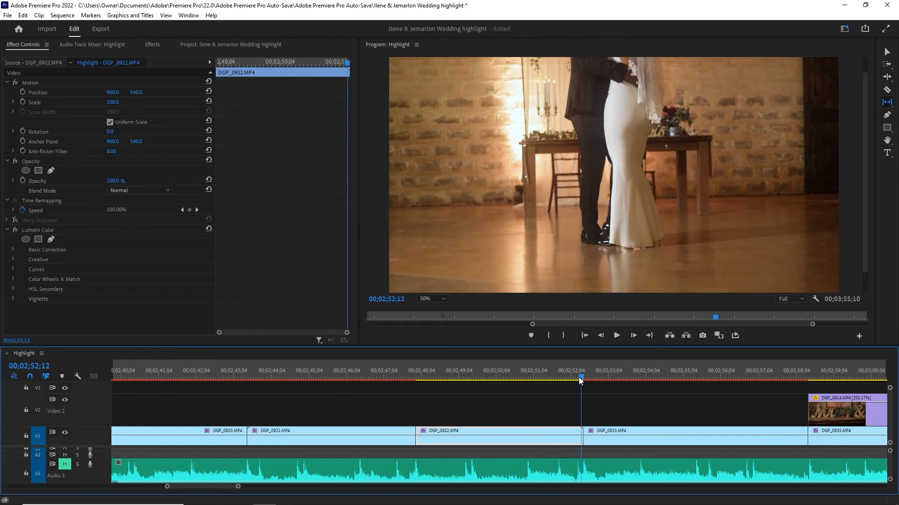
# Slip the DGP_0922.MP4 footage in both directions, scrubbing between slips to check the visible moment
pyautogui.moveTo(476, 431); pyautogui.dragTo(670, 430)
pyautogui.moveTo(594, 378); pyautogui.dragTo(536, 382)
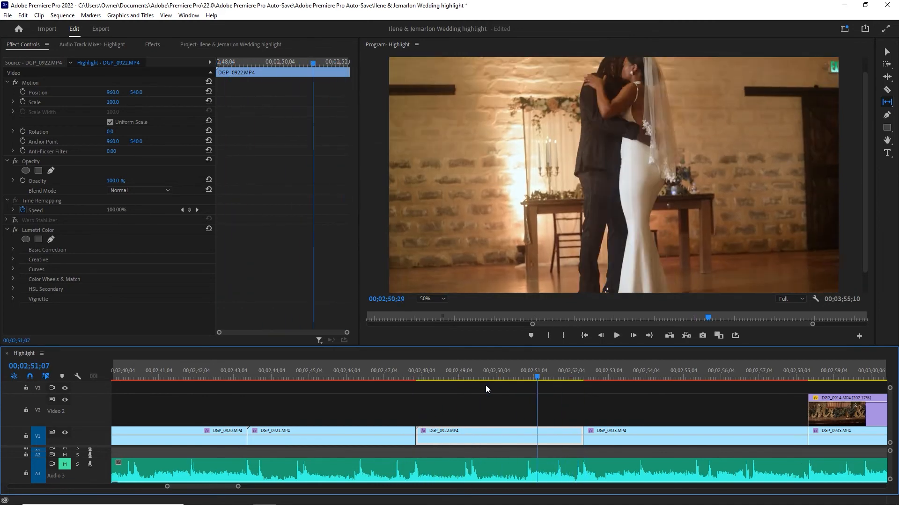
pyautogui.click(441, 382)
pyautogui.moveTo(475, 430); pyautogui.dragTo(402, 435)
# Try to slide the DGP_0922.MP4 clip between its neighbouring clips with the Slide tool
pyautogui.click(886, 102)
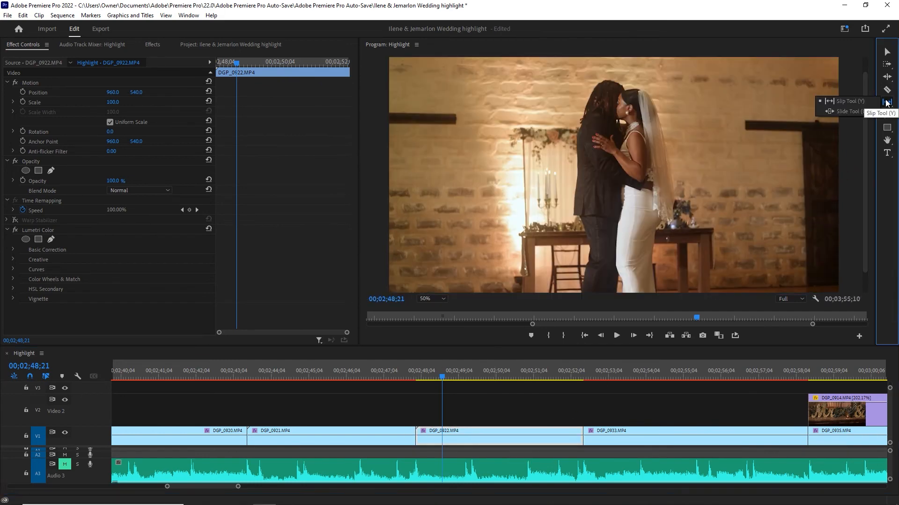
pyautogui.click(864, 111)
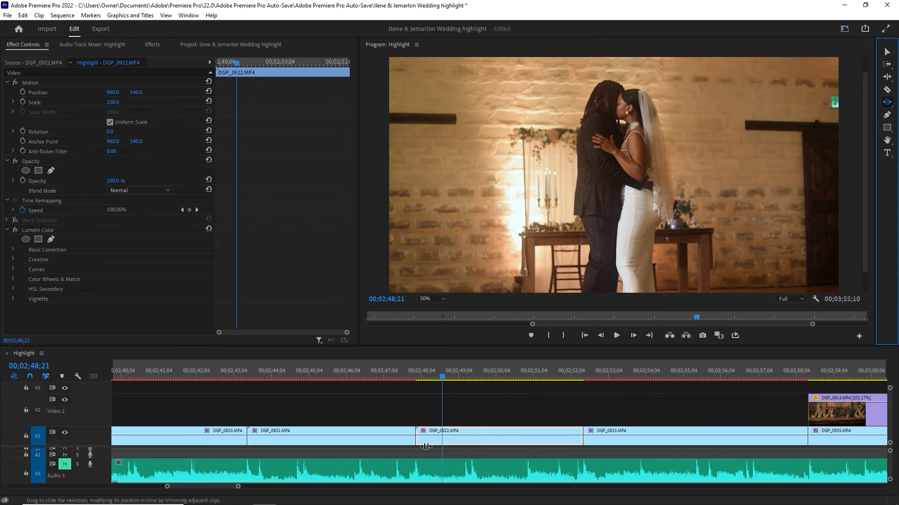
pyautogui.moveTo(488, 429); pyautogui.dragTo(527, 430)
# Play the DGP_0922.MP4 clip from its start in the Highlight sequence, stopping at 00;02;50;16
pyautogui.click(446, 377)
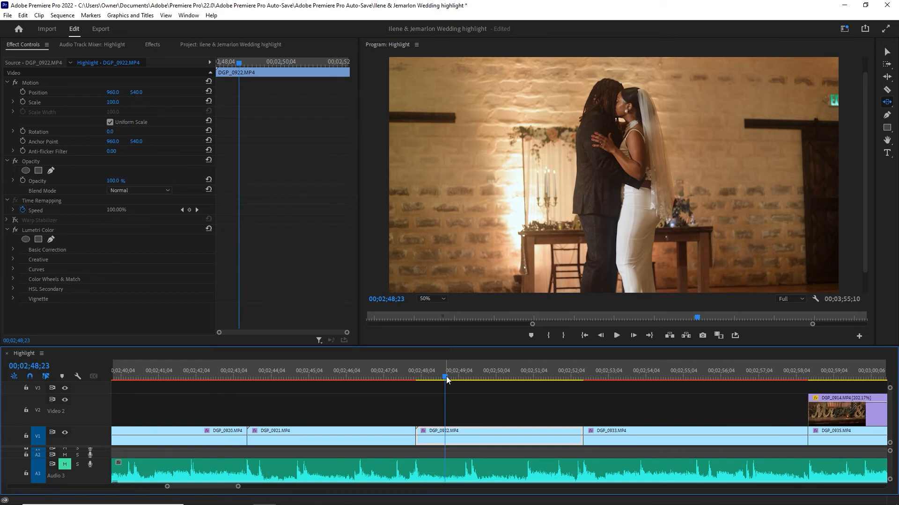
pyautogui.click(414, 377)
pyautogui.press('space')
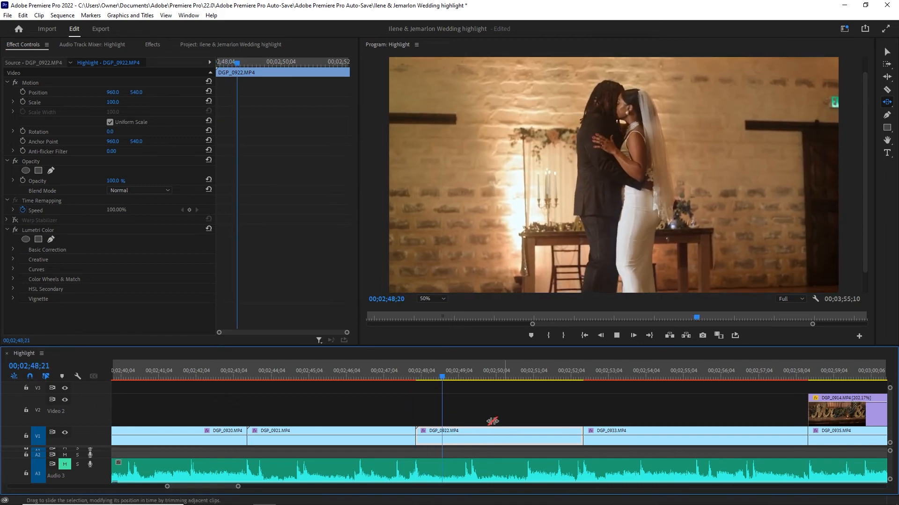
pyautogui.click(415, 374)
pyautogui.press('space')
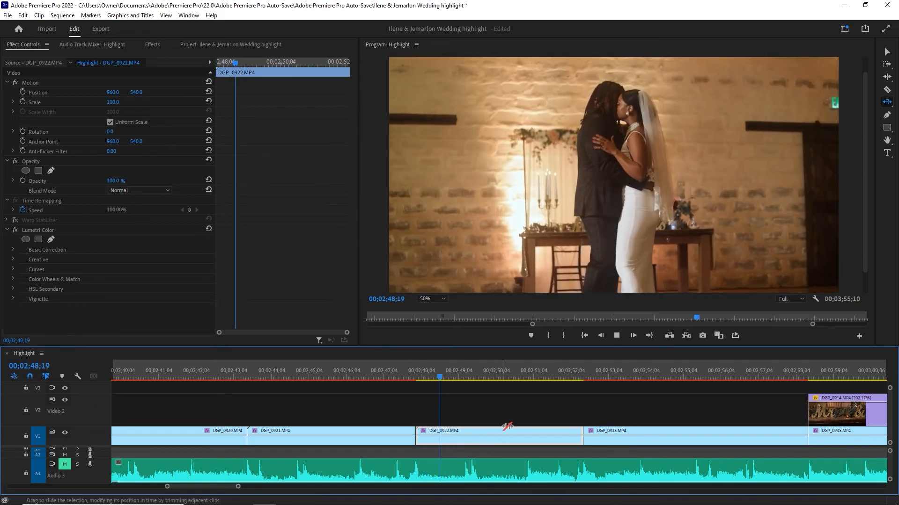
pyautogui.press('space')
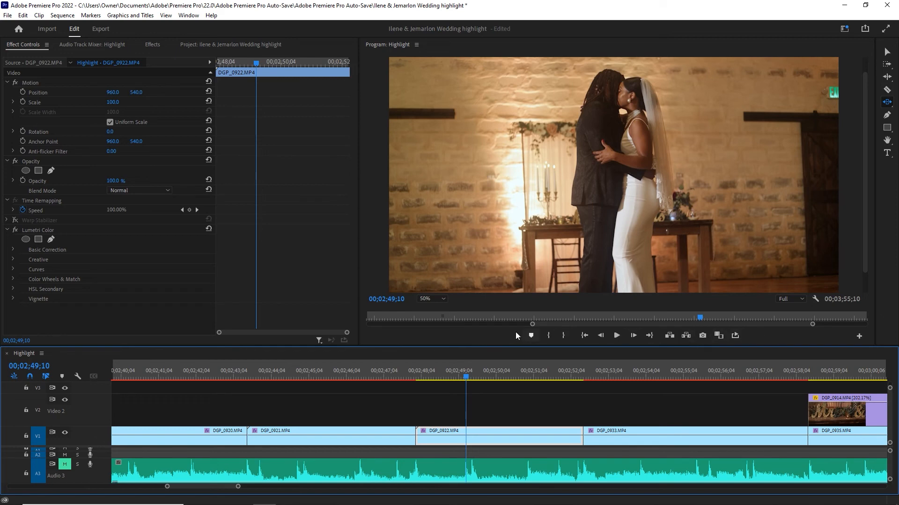
pyautogui.click(616, 336)
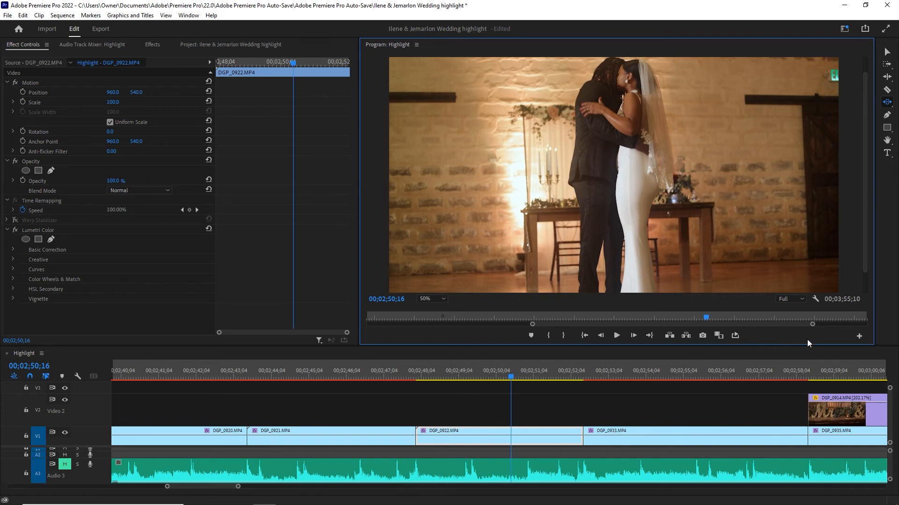
# Customize the Program monitor's controls in the Button Editor by removing Loop Playback and adding a Space divider at the end
pyautogui.click(861, 336)
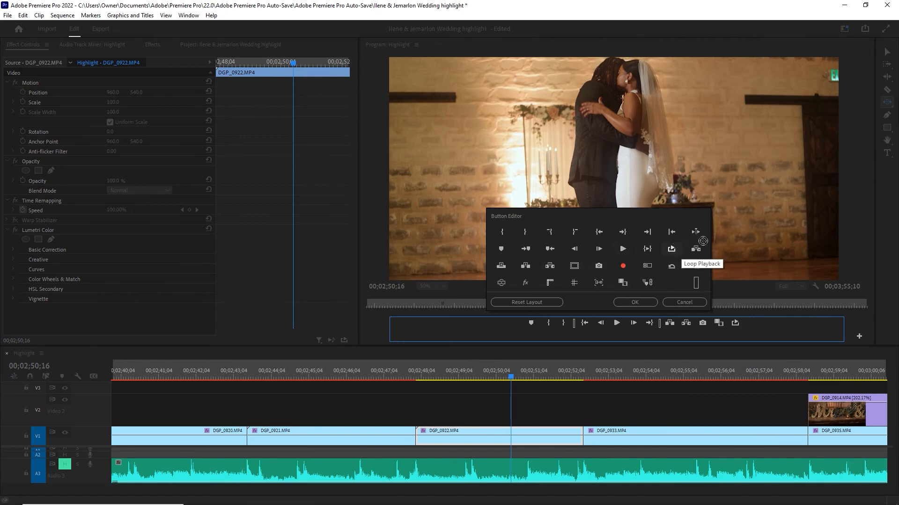
pyautogui.moveTo(703, 241); pyautogui.dragTo(754, 324)
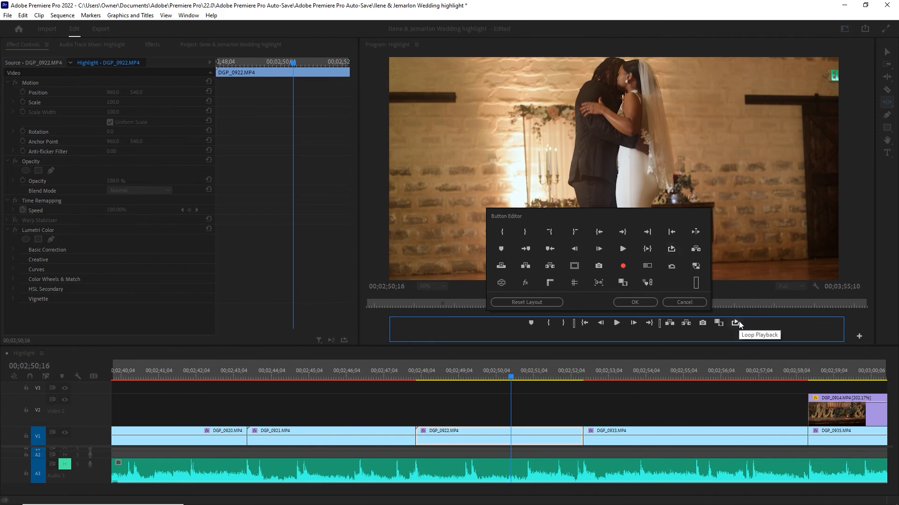
pyautogui.click(735, 322)
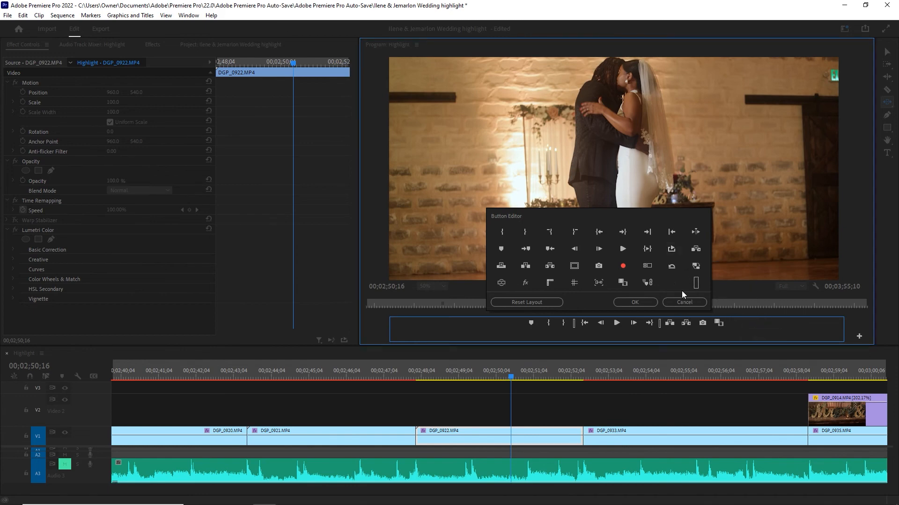
pyautogui.moveTo(696, 282); pyautogui.dragTo(729, 298)
pyautogui.moveTo(729, 332); pyautogui.dragTo(731, 334)
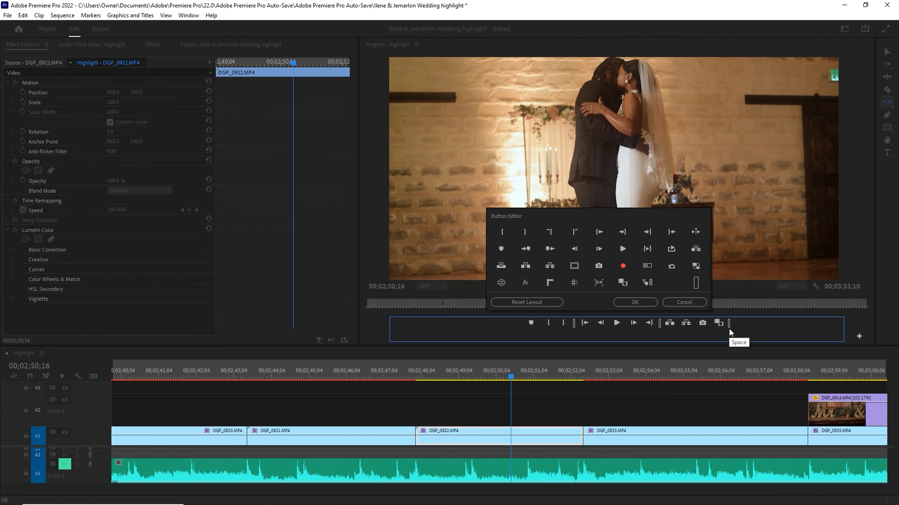
# Add the multi-camera view, guides, rulers and Overwrite controls after the divider, and the red record control at the front
pyautogui.moveTo(647, 266); pyautogui.dragTo(747, 330)
pyautogui.moveTo(574, 283); pyautogui.dragTo(772, 323)
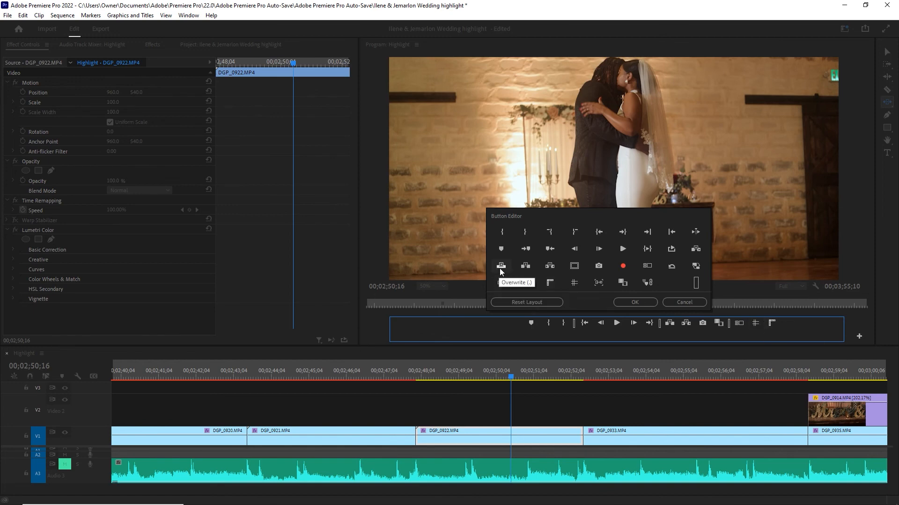
pyautogui.moveTo(498, 267); pyautogui.dragTo(789, 323)
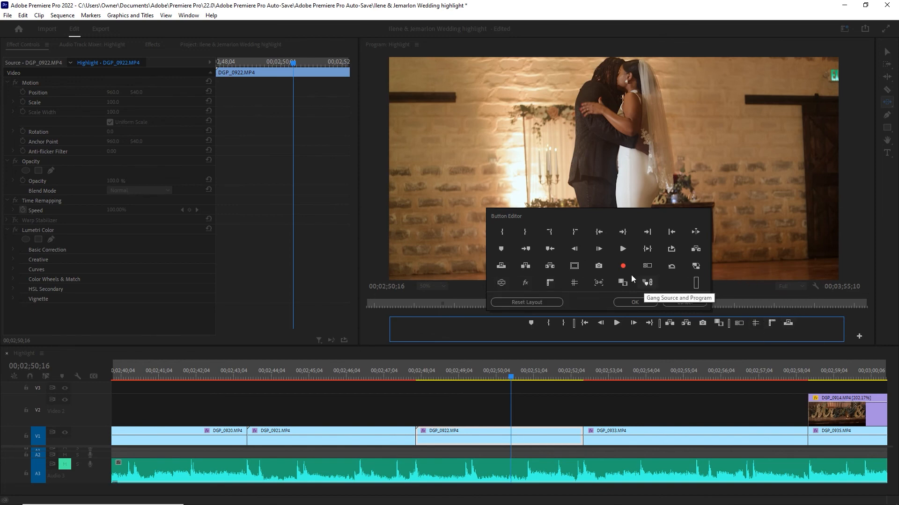
pyautogui.moveTo(544, 313); pyautogui.dragTo(516, 323)
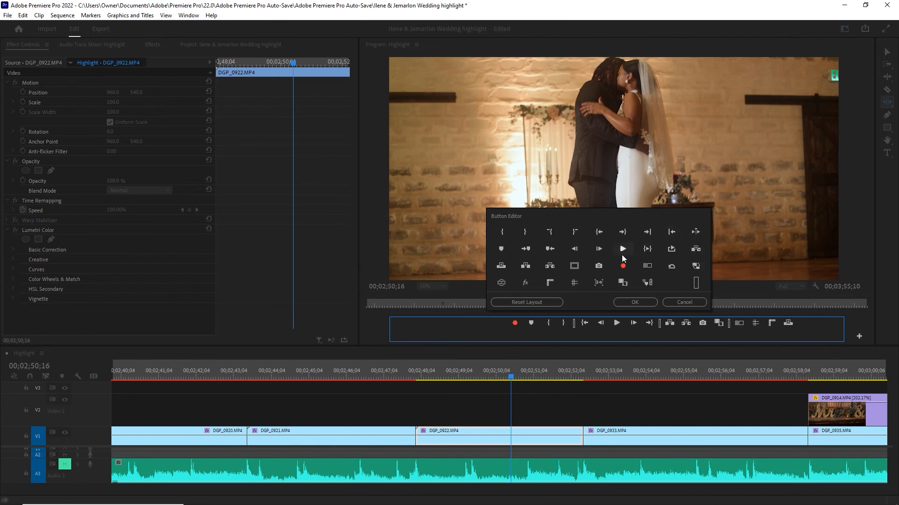
# Strip the Program monitor's controls down to Play, Export Frame and Loop Playback, apply the layout, and turn on Loop Playback
pyautogui.moveTo(772, 298); pyautogui.dragTo(563, 237)
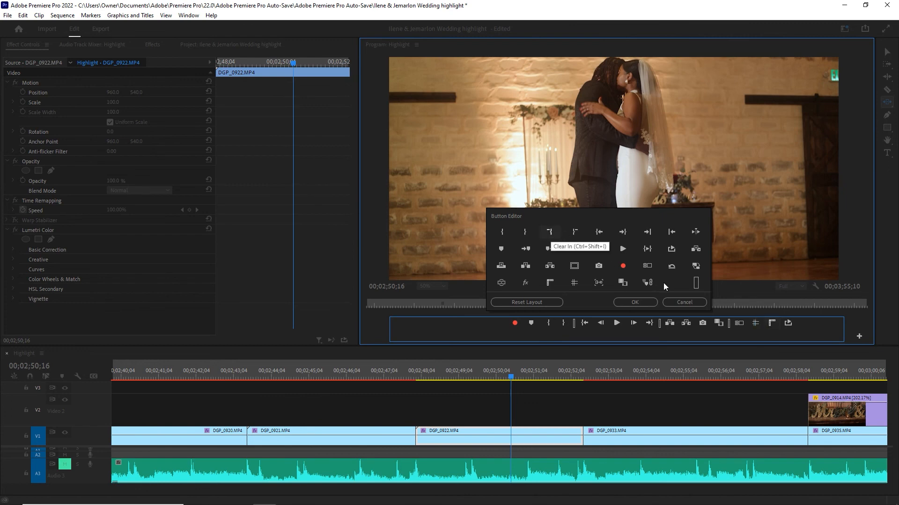
pyautogui.moveTo(748, 322); pyautogui.dragTo(622, 246)
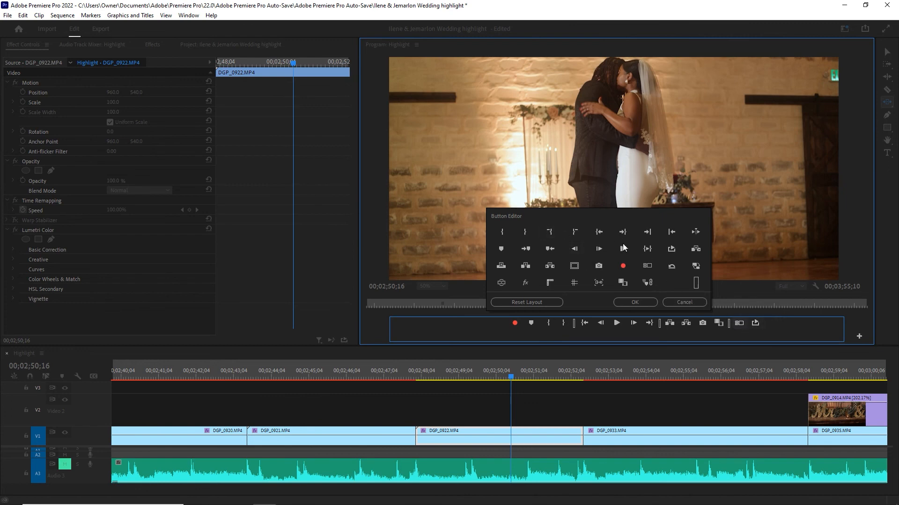
pyautogui.moveTo(719, 323); pyautogui.dragTo(666, 290)
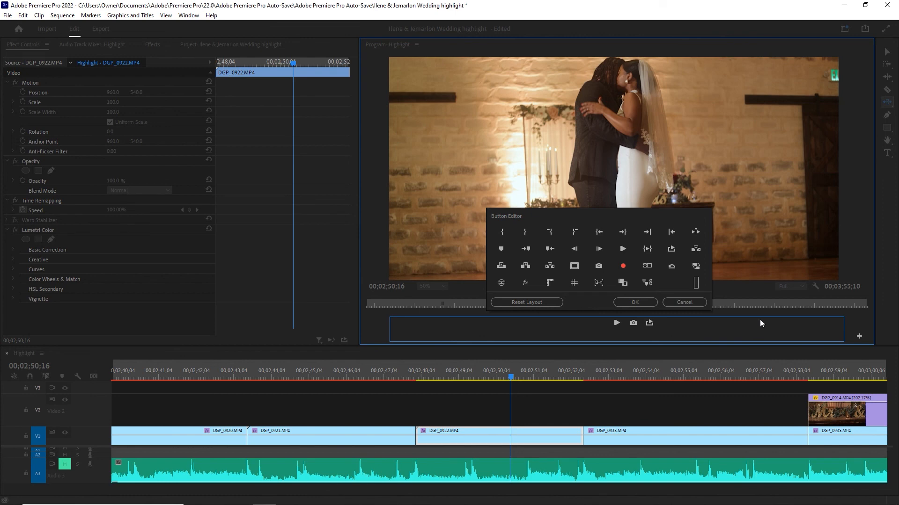
pyautogui.click(639, 301)
pyautogui.click(650, 335)
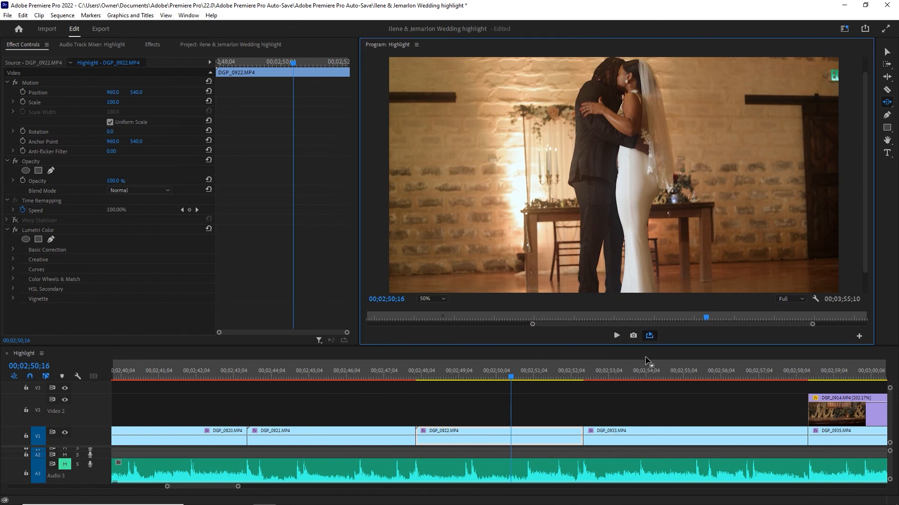
# With the Selection tool active and no clip selected, mark In at 00;05;35;26 and Out at 00;07;32;06 beyond the sequence's last clip
pyautogui.click(535, 400)
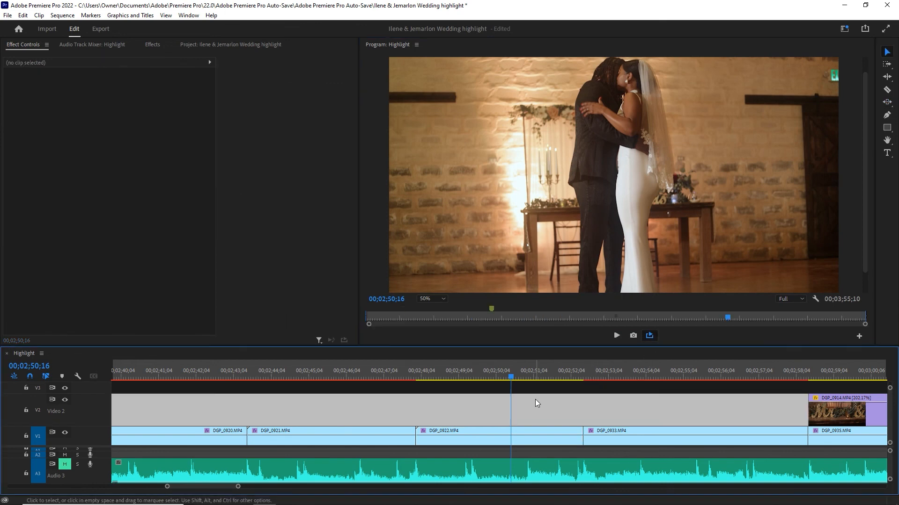
pyautogui.press('v')
pyautogui.press('-')
pyautogui.press('-')
pyautogui.press('-')
pyautogui.press('-')
pyautogui.press('-')
pyautogui.press('-')
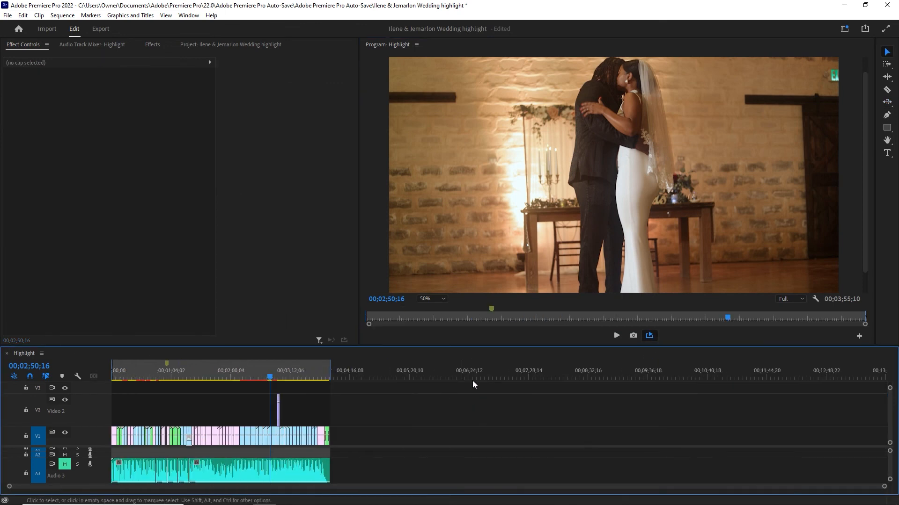
pyautogui.click(425, 373)
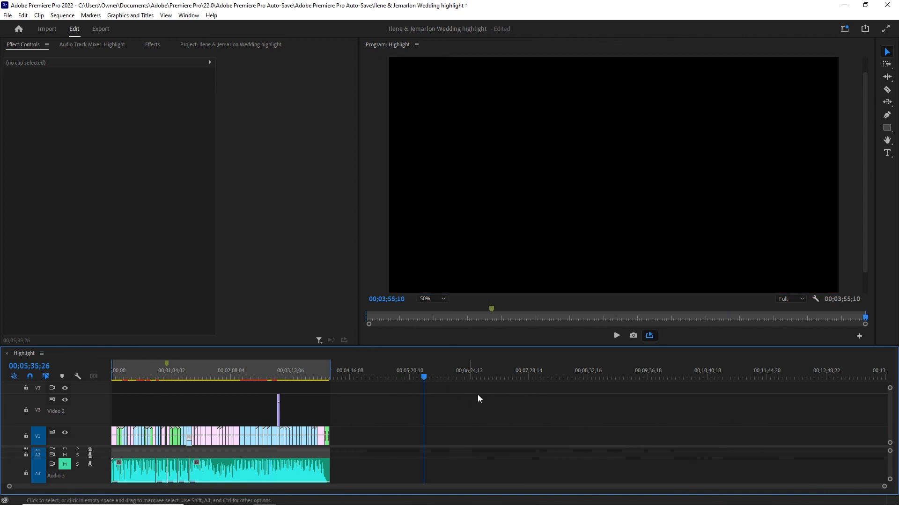
pyautogui.press('i')
pyautogui.click(532, 373)
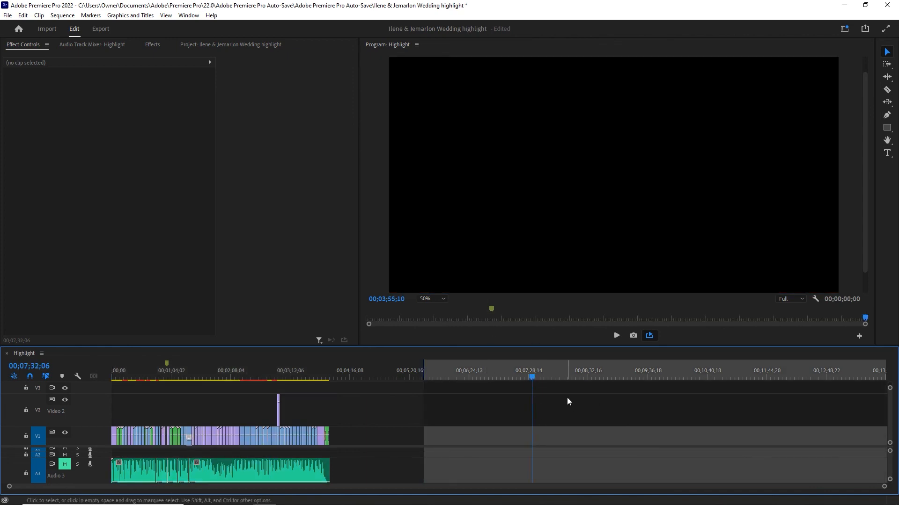
pyautogui.press('o')
# Mark In at 00;02;41;00 and Out at 00;02;46;02, covering parts of the DGP_0920.MP4 and DGP_0921.MP4 clips
pyautogui.click(264, 373)
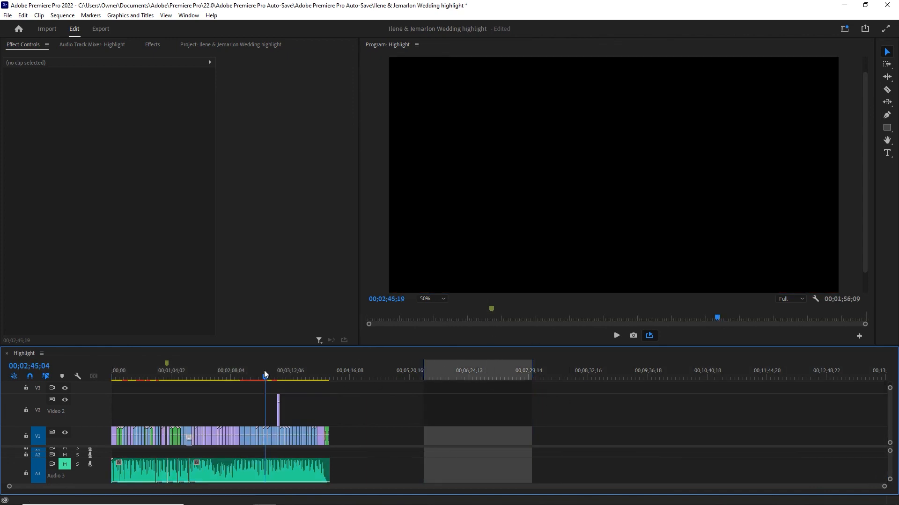
pyautogui.press('=')
pyautogui.press('=')
pyautogui.press('=')
pyautogui.press('=')
pyautogui.click(488, 374)
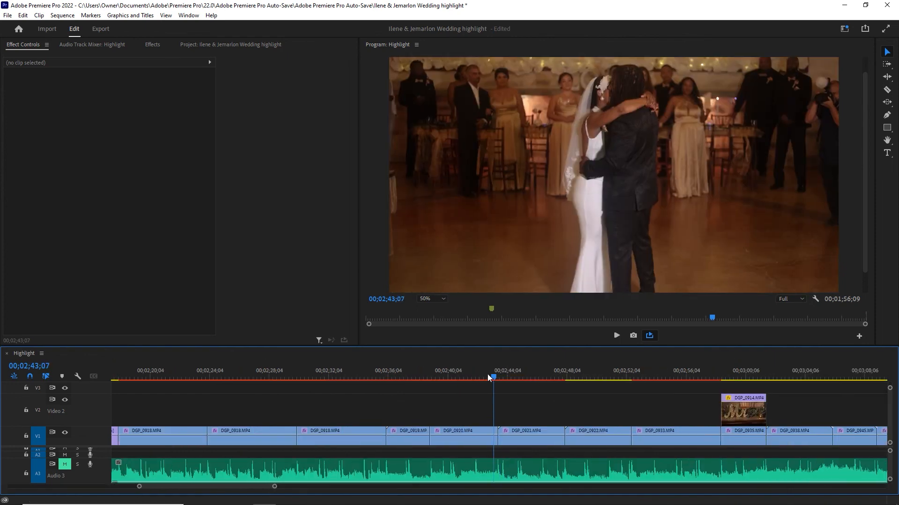
pyautogui.click(468, 375)
pyautogui.click(464, 379)
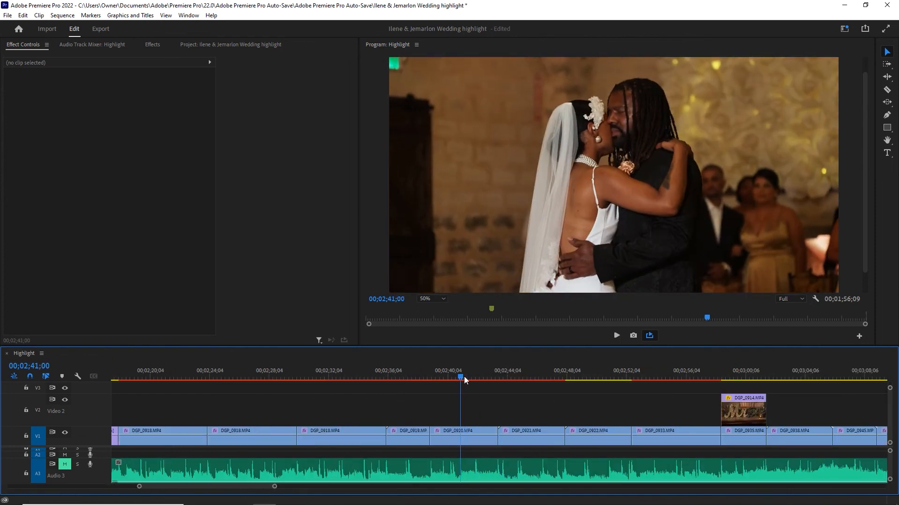
pyautogui.press('i')
pyautogui.click(536, 374)
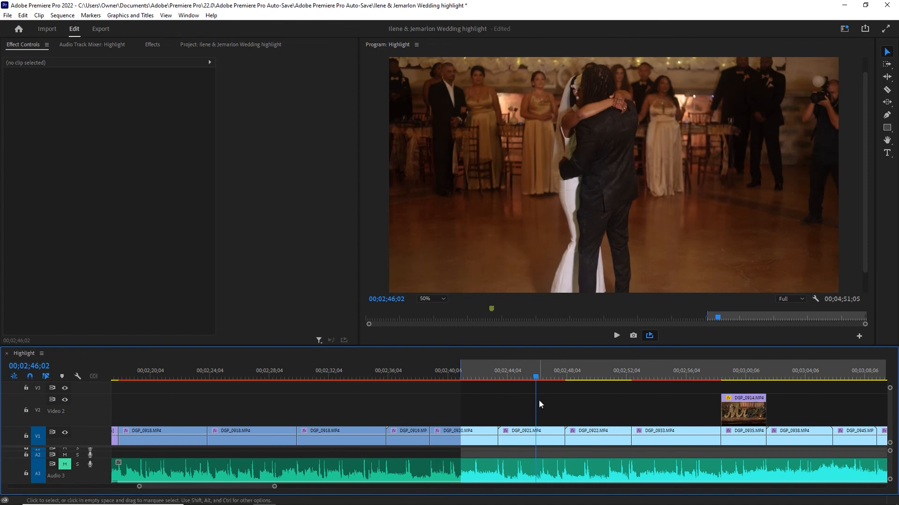
pyautogui.press('o')
# Play the marked In-to-Out range from its start with looping on
pyautogui.moveTo(479, 373); pyautogui.dragTo(452, 376)
pyautogui.press('space')
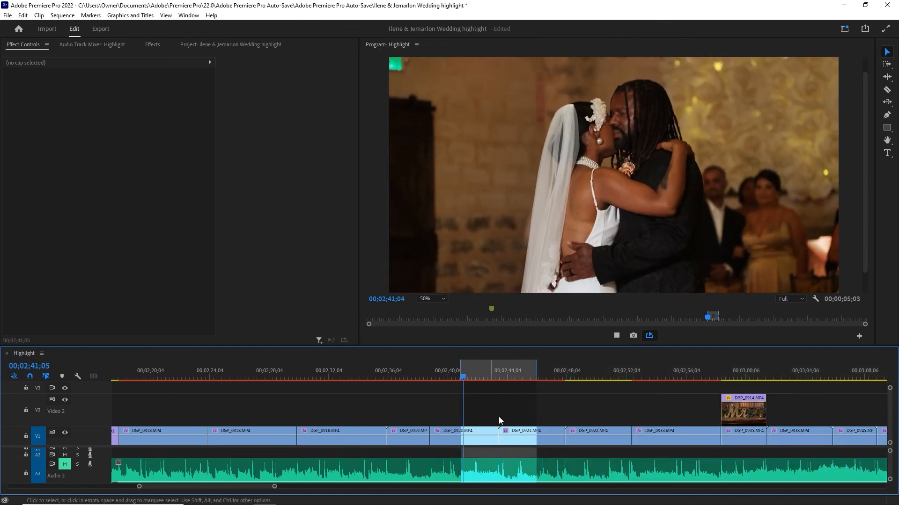